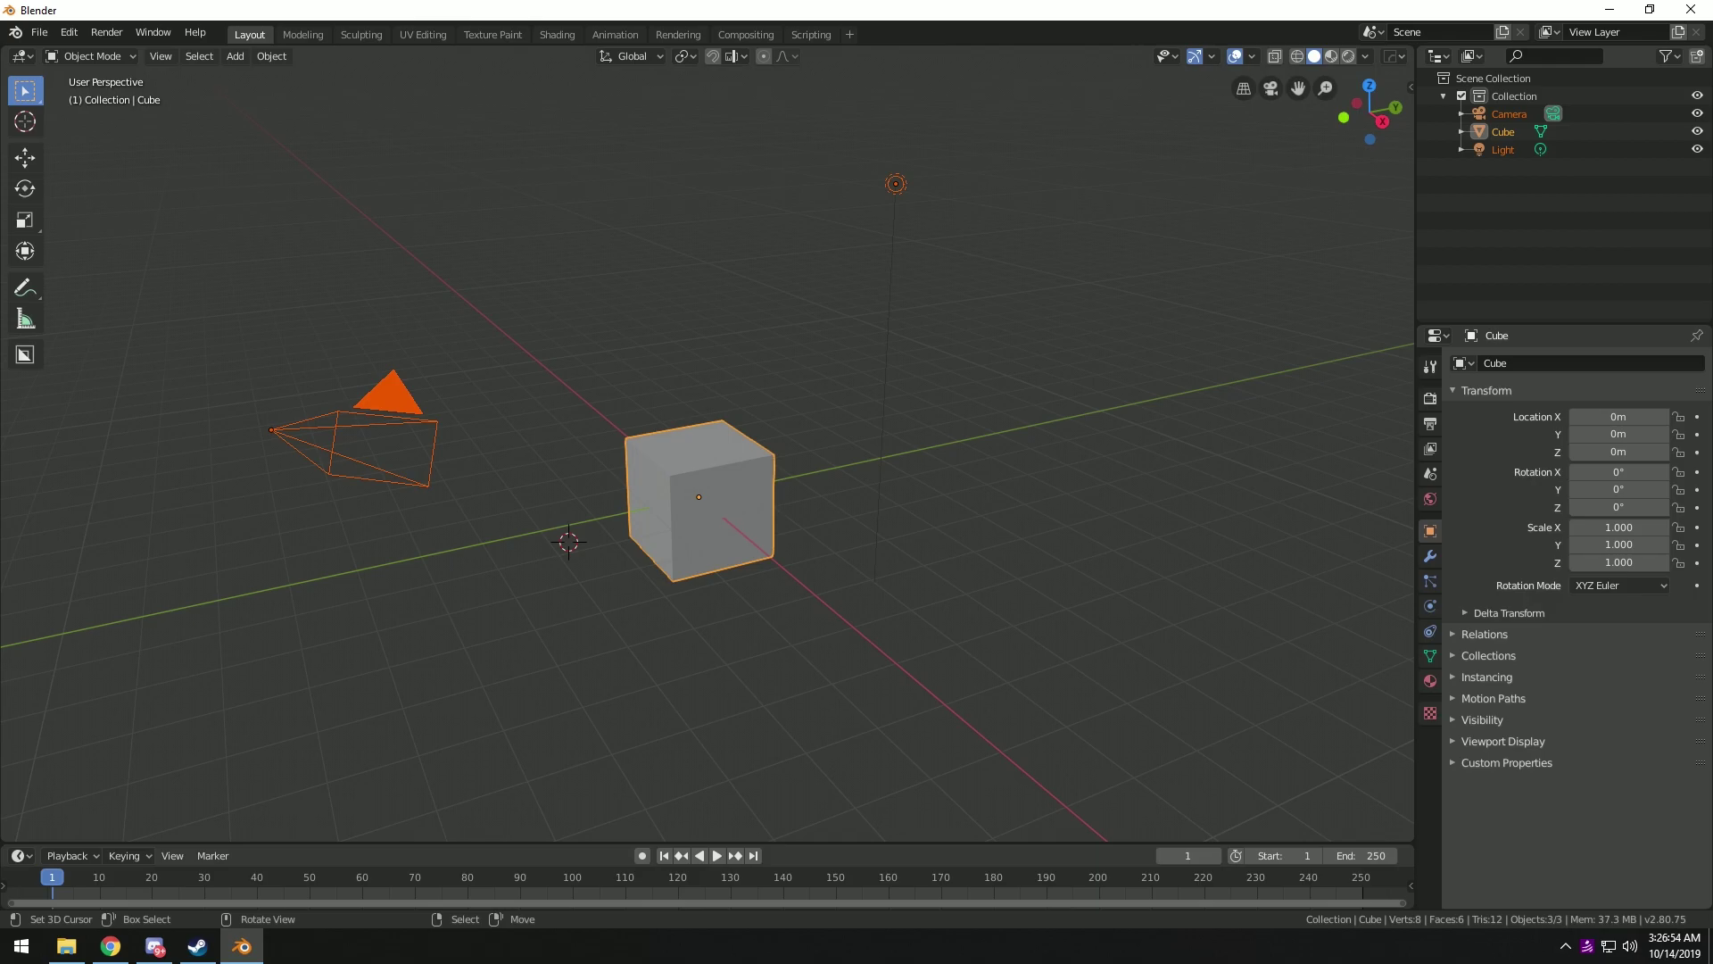
Delete the default camera, cube and light from the scene
{"action": "middle_click_drag", "start_coordinate": [683, 332], "coordinate": [681, 394]}
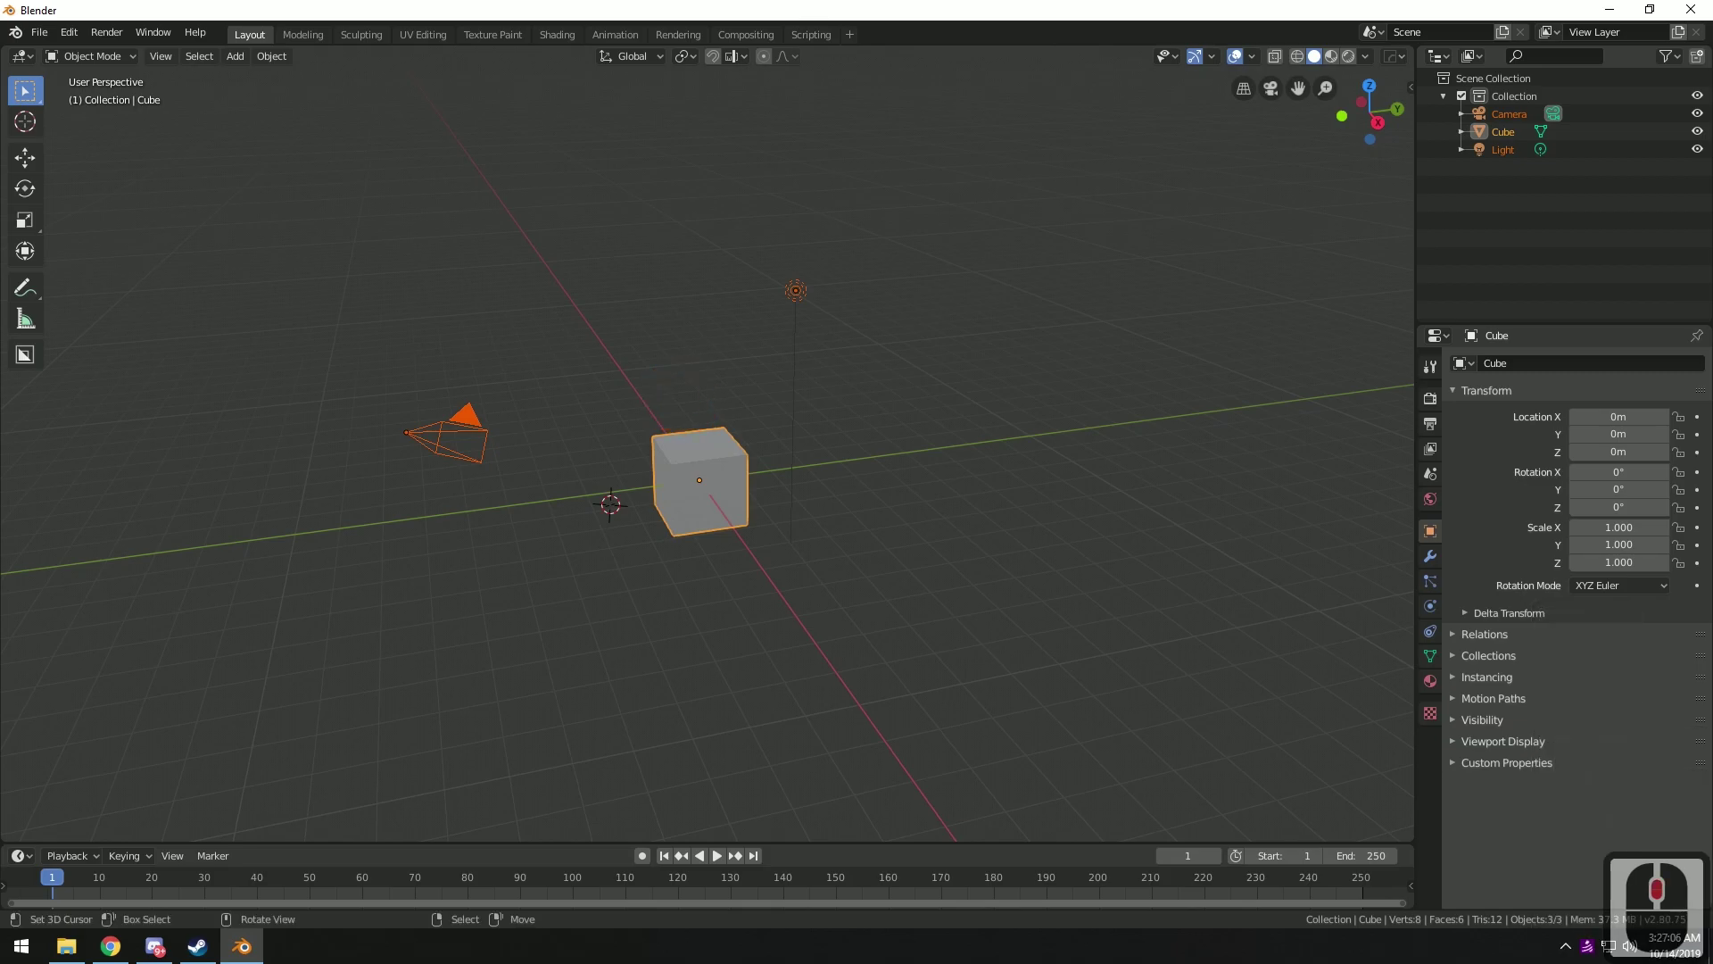
{"action": "key", "text": "a"}
{"action": "key", "text": "a"}
{"action": "key", "text": "x"}
{"action": "left_click", "coordinate": [650, 347]}
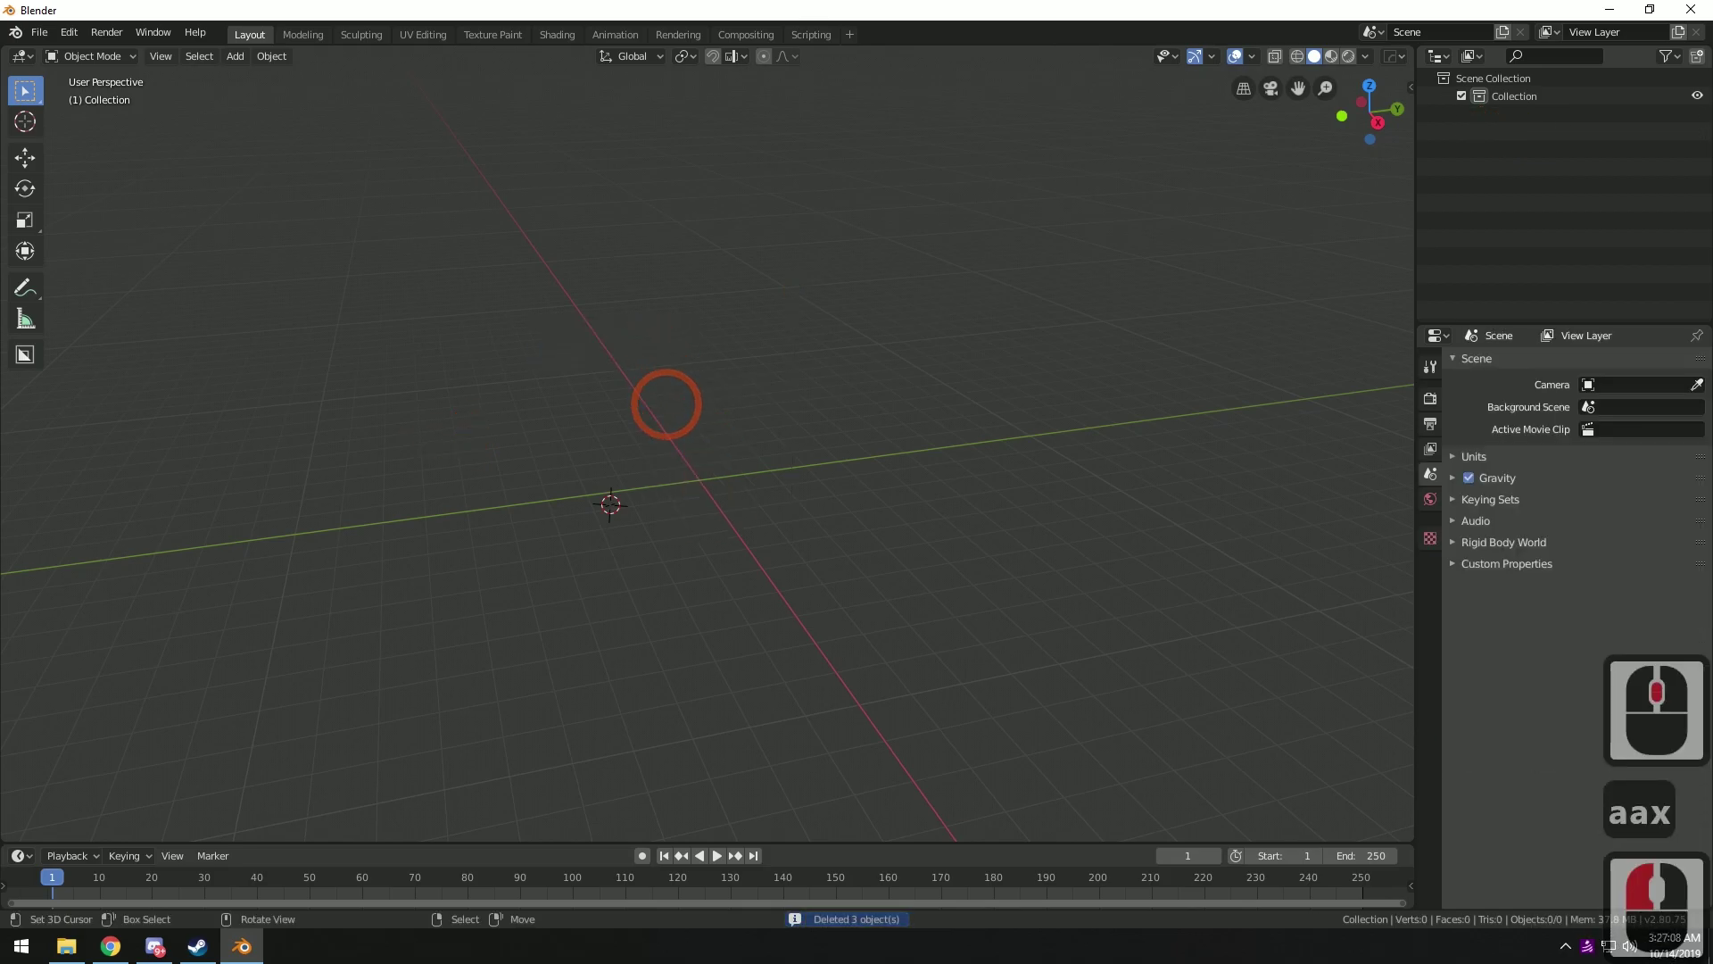
Snap the 3D cursor to the world origin
{"action": "key", "text": "shift+s"}
{"action": "left_click", "coordinate": [619, 402]}
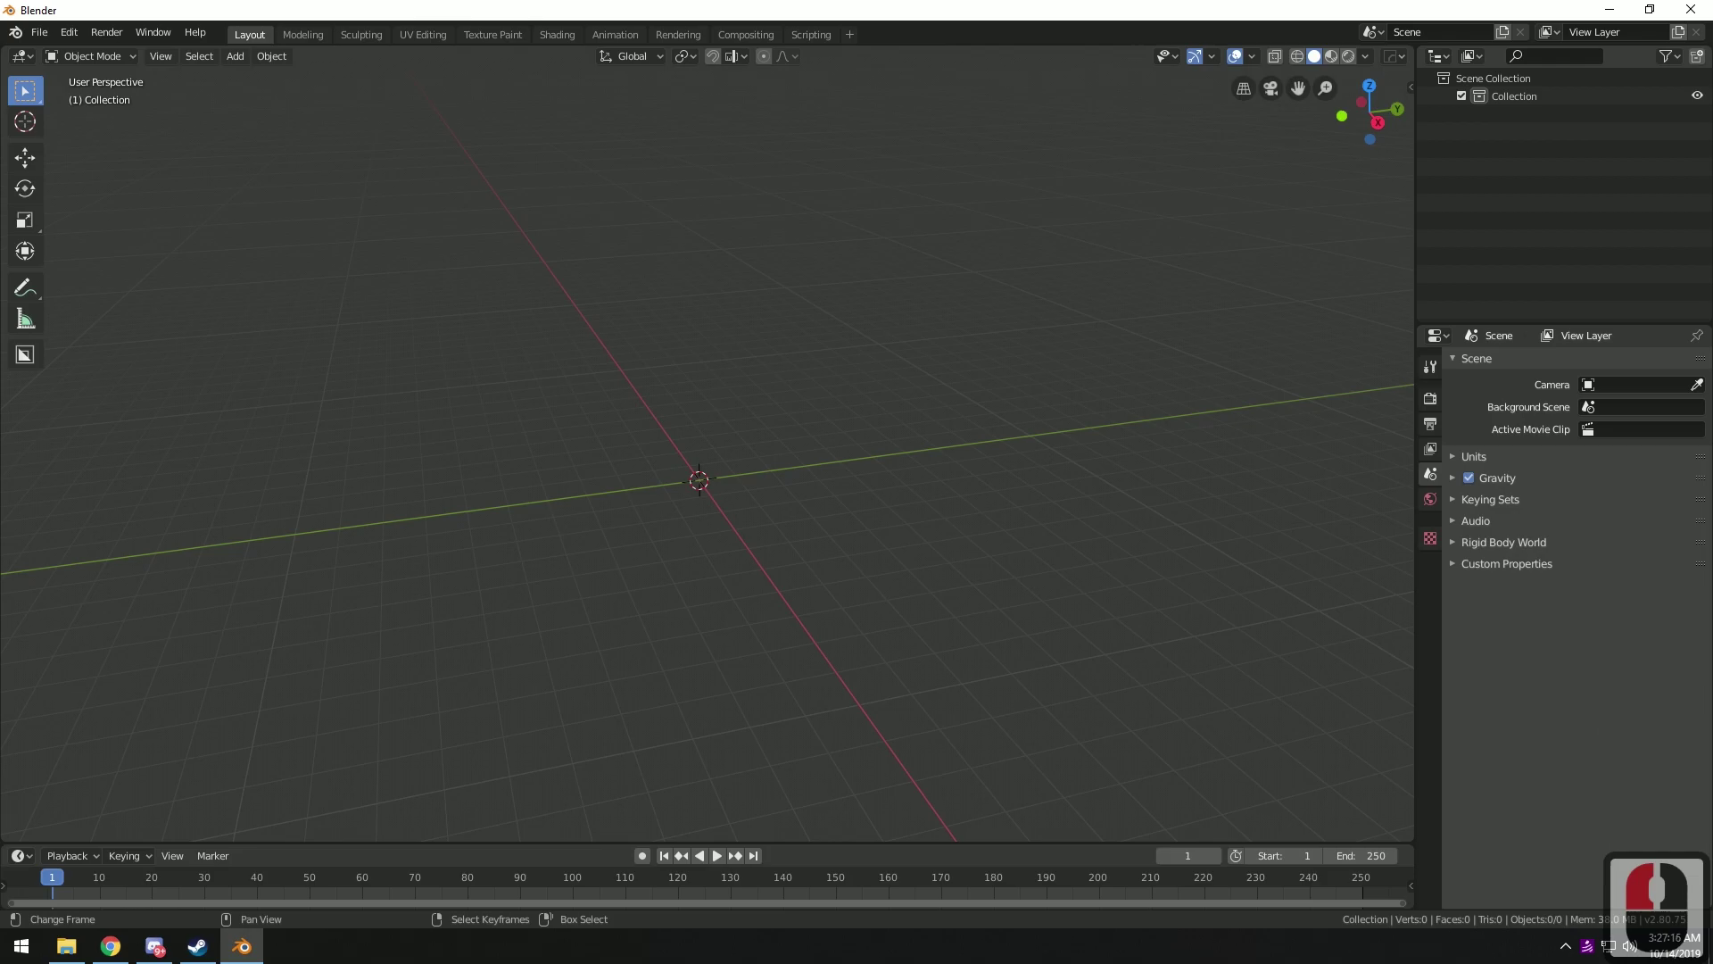
{"action": "left_click", "coordinate": [1545, 920]}
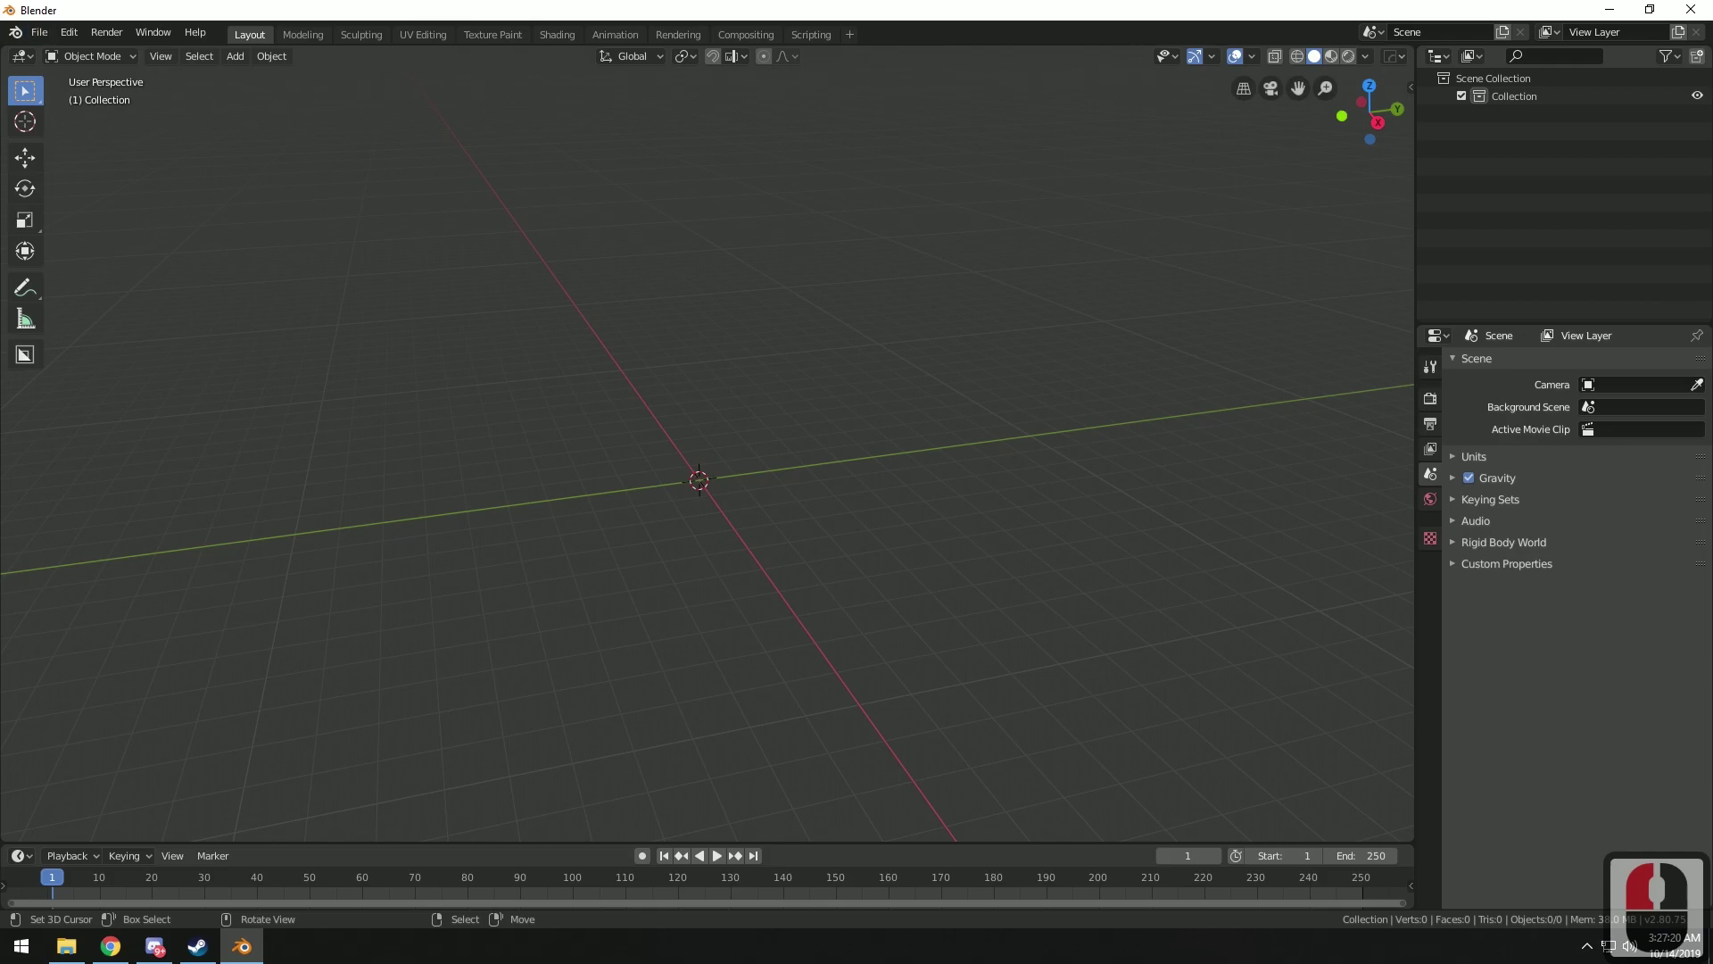
Import CHR_SAS_Mute.obj from the CHR_SAS_Mute folder with the default Wavefront OBJ options
{"action": "left_click", "coordinate": [40, 32]}
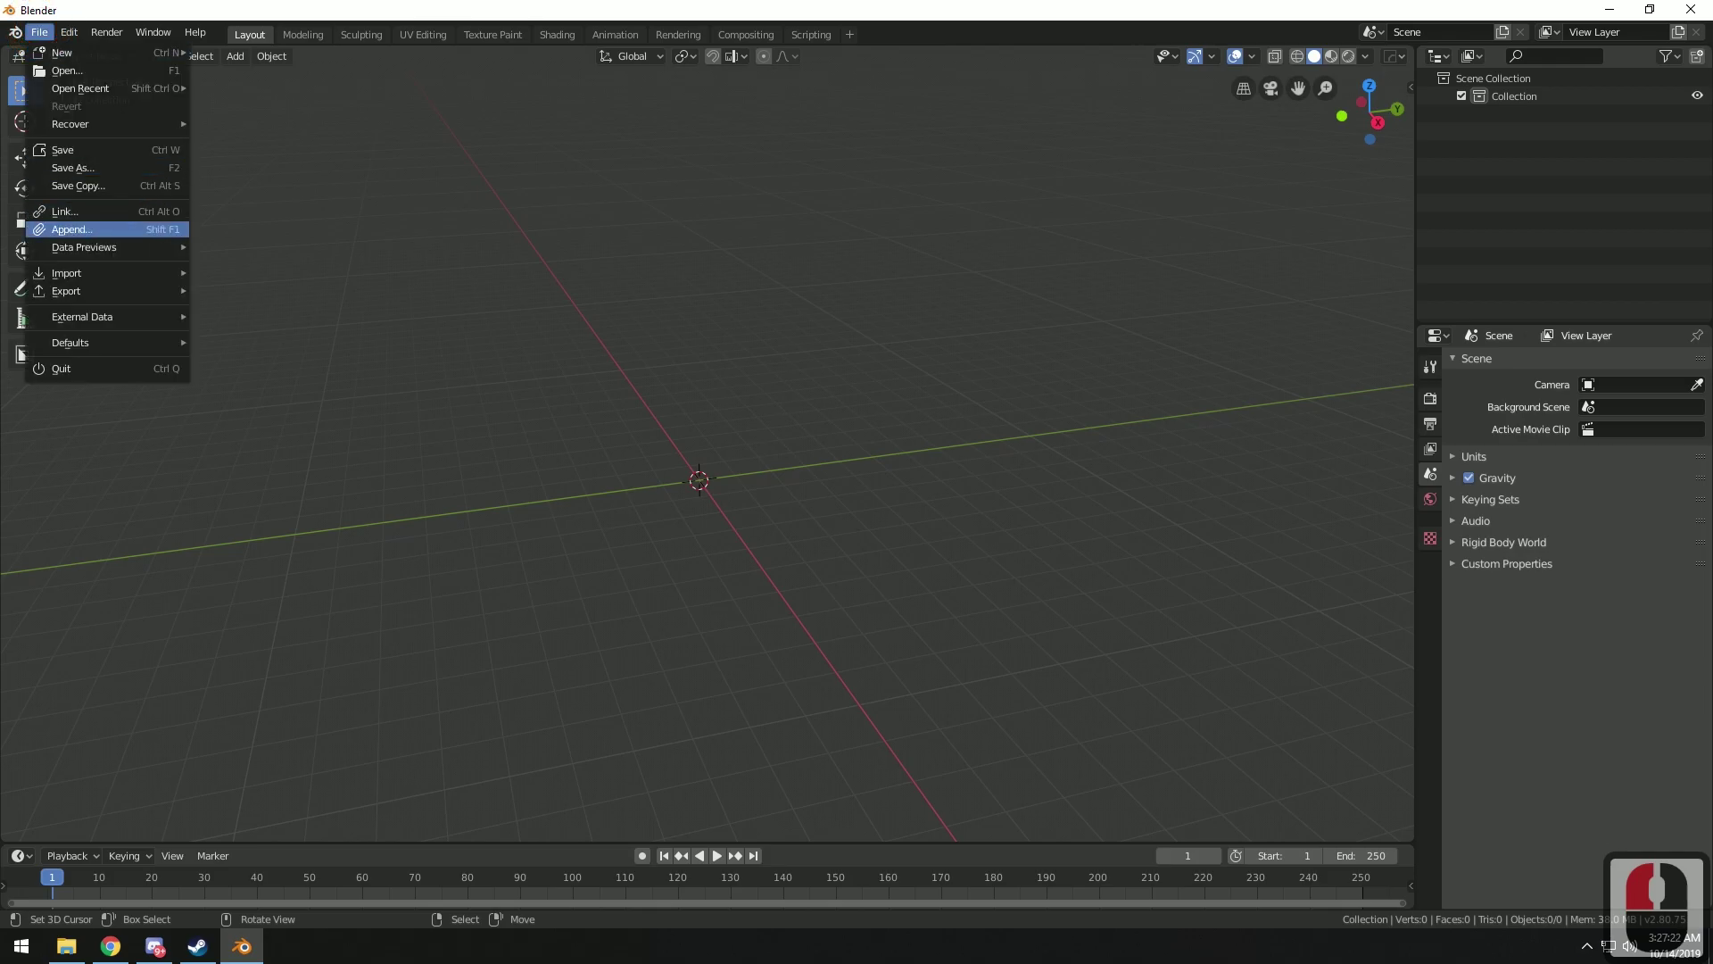
{"action": "left_click", "coordinate": [68, 273]}
{"action": "left_click", "coordinate": [196, 355]}
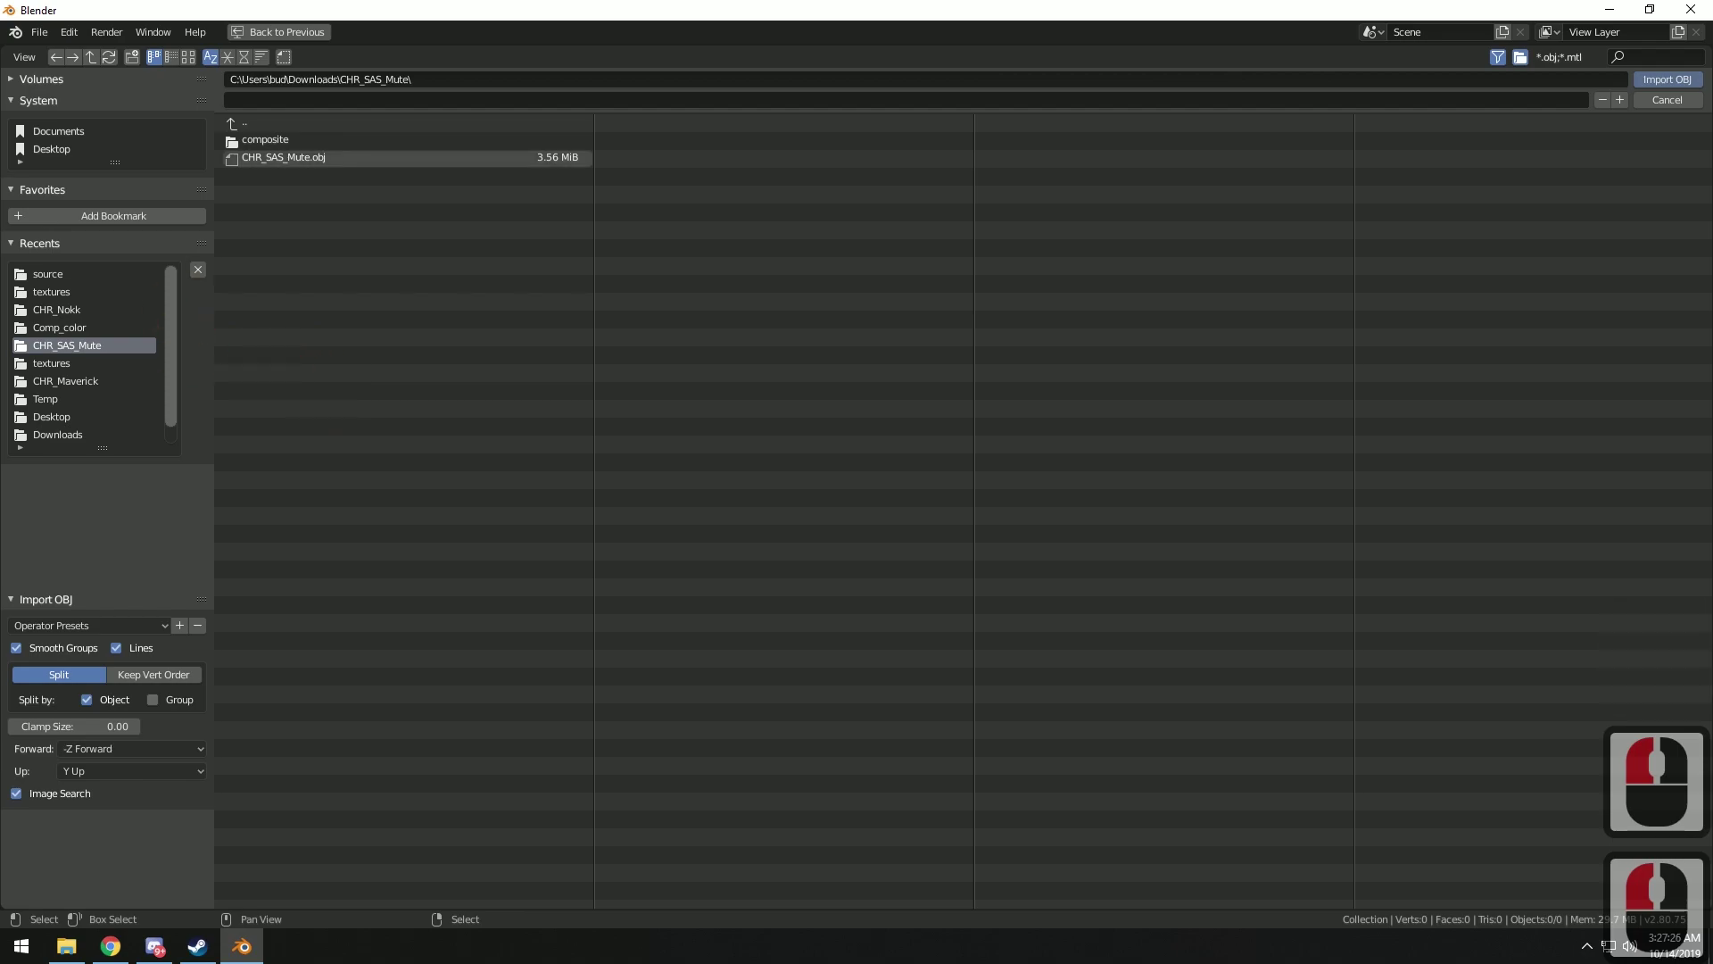
{"action": "left_click", "coordinate": [267, 158]}
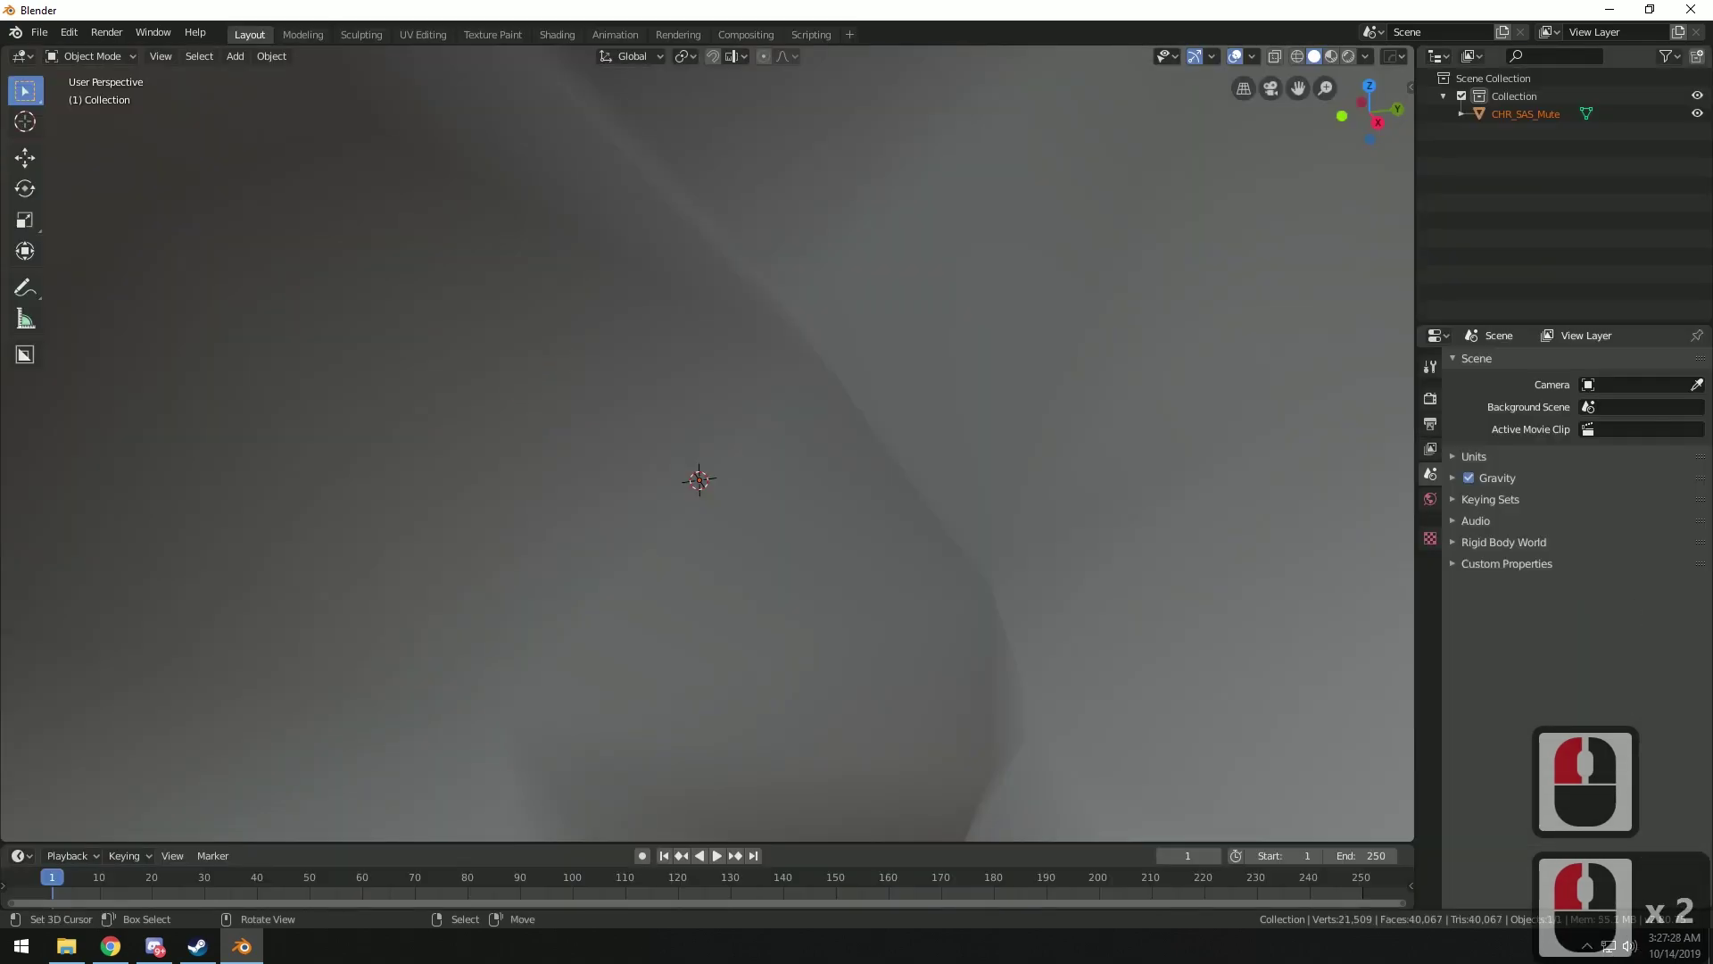
Scale the imported character down to about 0.061 so the whole figure fits in view
{"action": "key", "text": "s"}
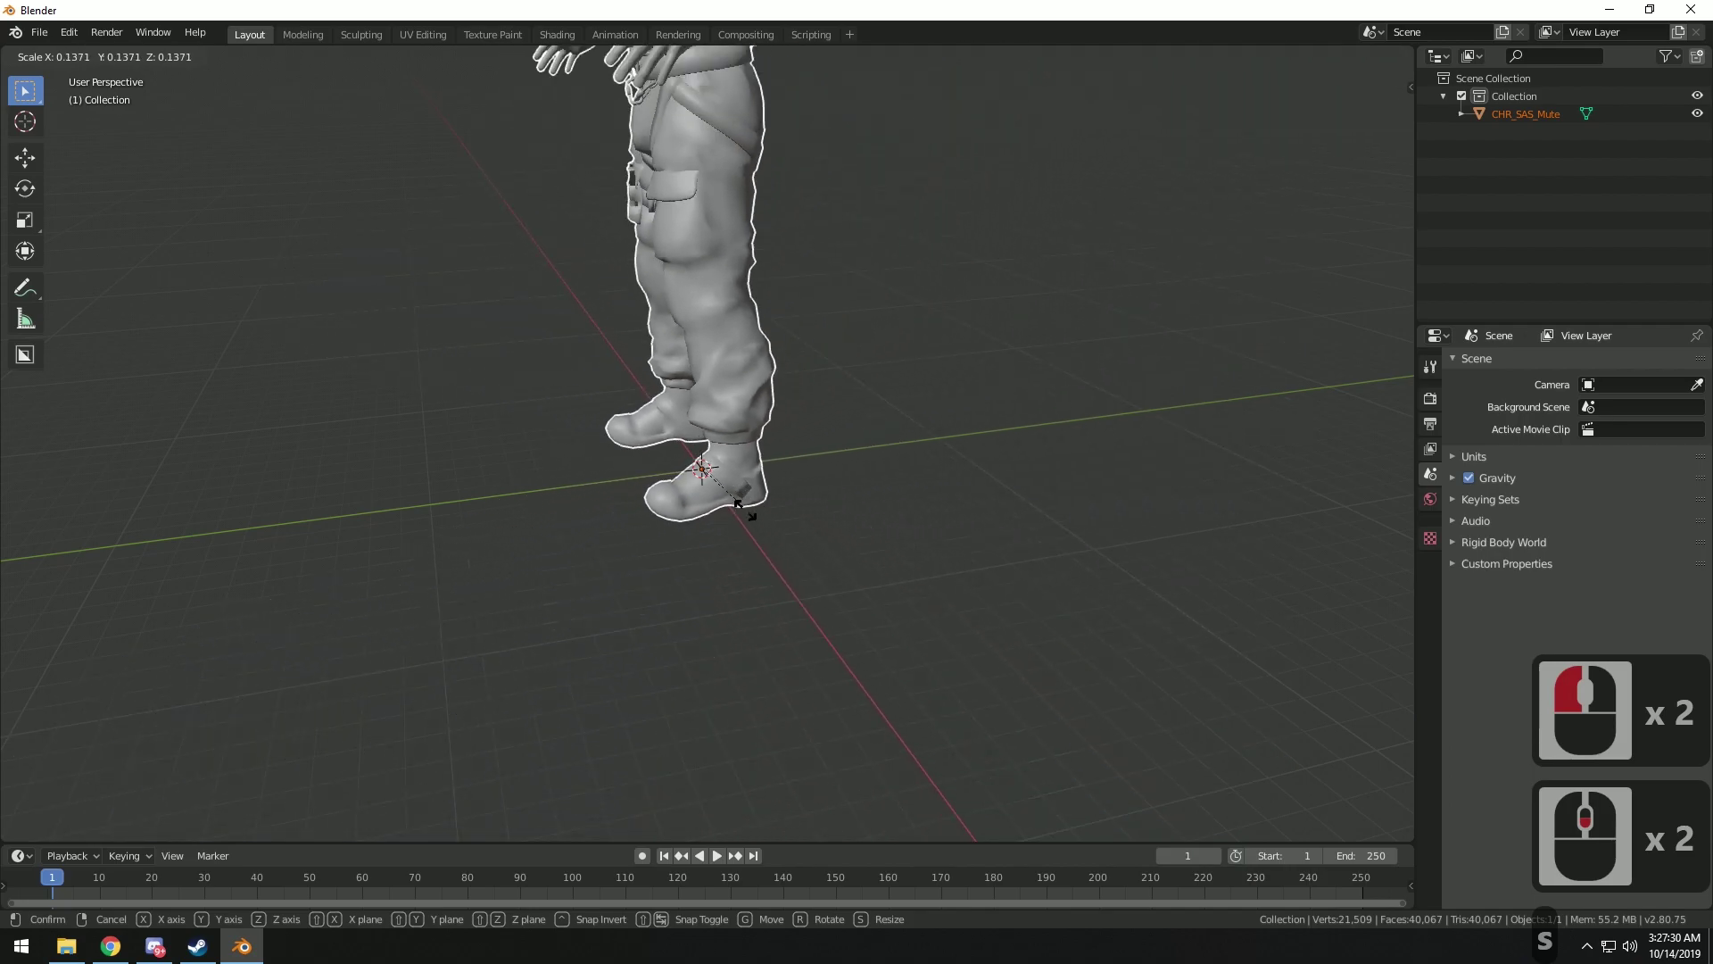
{"action": "left_click", "coordinate": [739, 504]}
{"action": "key", "text": "s"}
{"action": "left_click", "coordinate": [811, 409]}
{"action": "key", "text": "s"}
{"action": "left_click", "coordinate": [830, 466]}
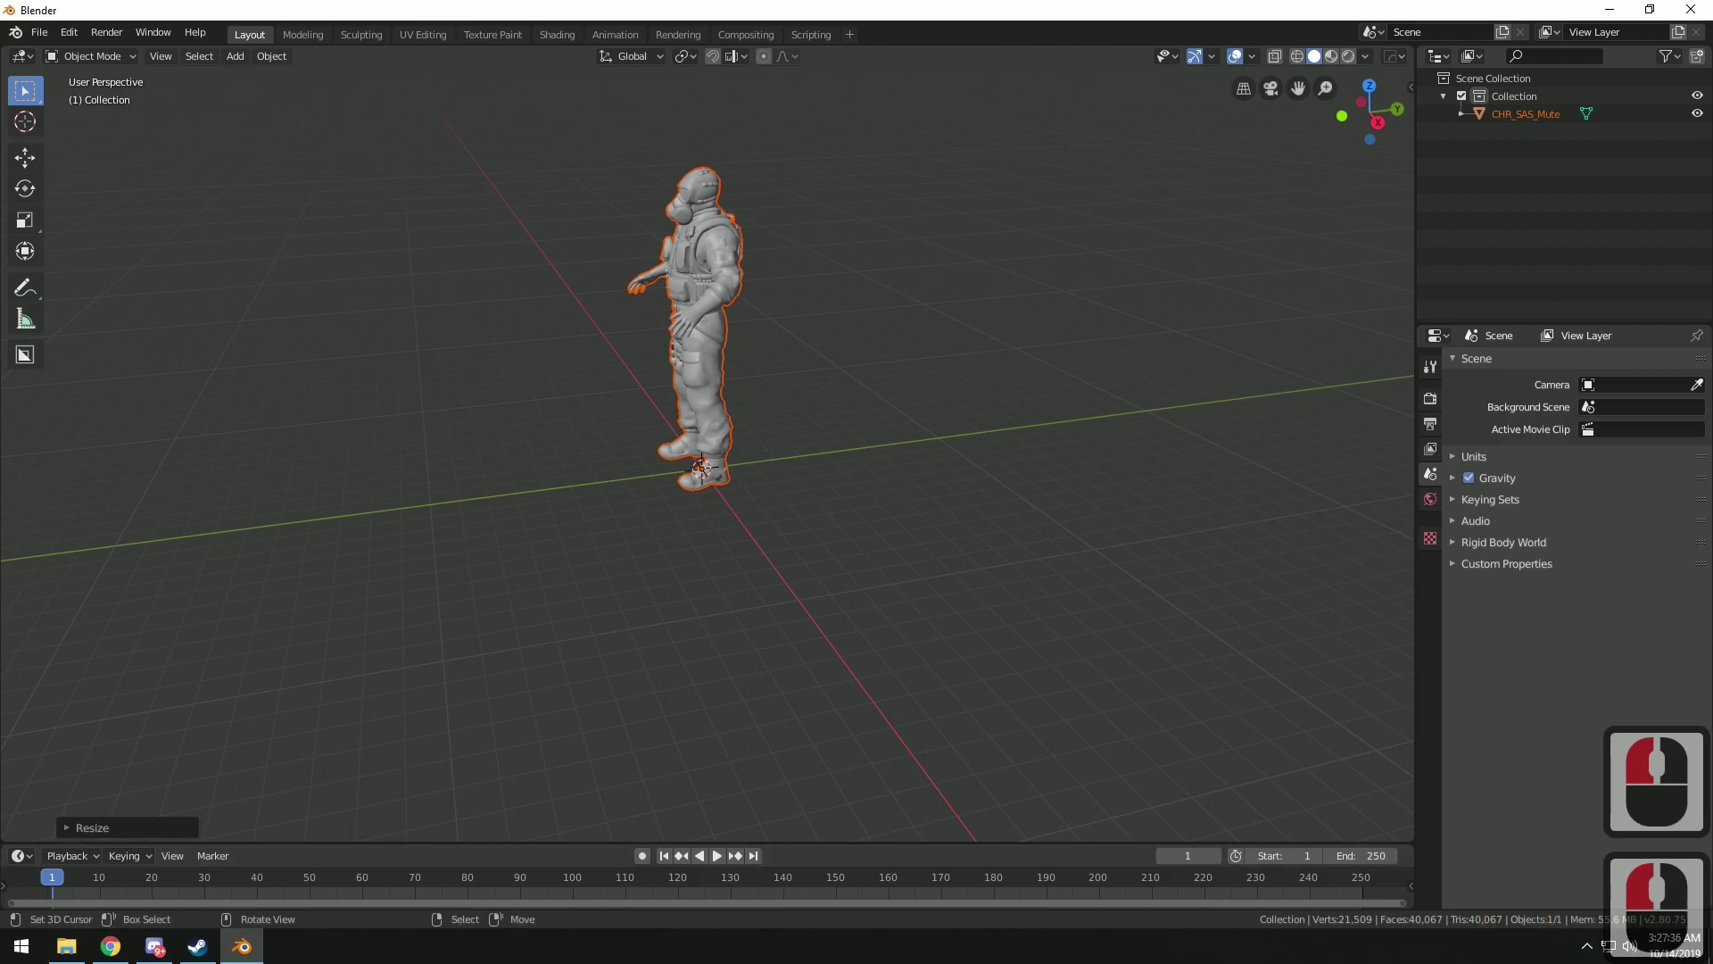
Check the single-object character's mesh in Edit Mode and delete the model from the scene
{"action": "left_click", "coordinate": [716, 351]}
{"action": "middle_click_drag", "start_coordinate": [716, 350], "coordinate": [880, 351]}
{"action": "key", "text": "Tab"}
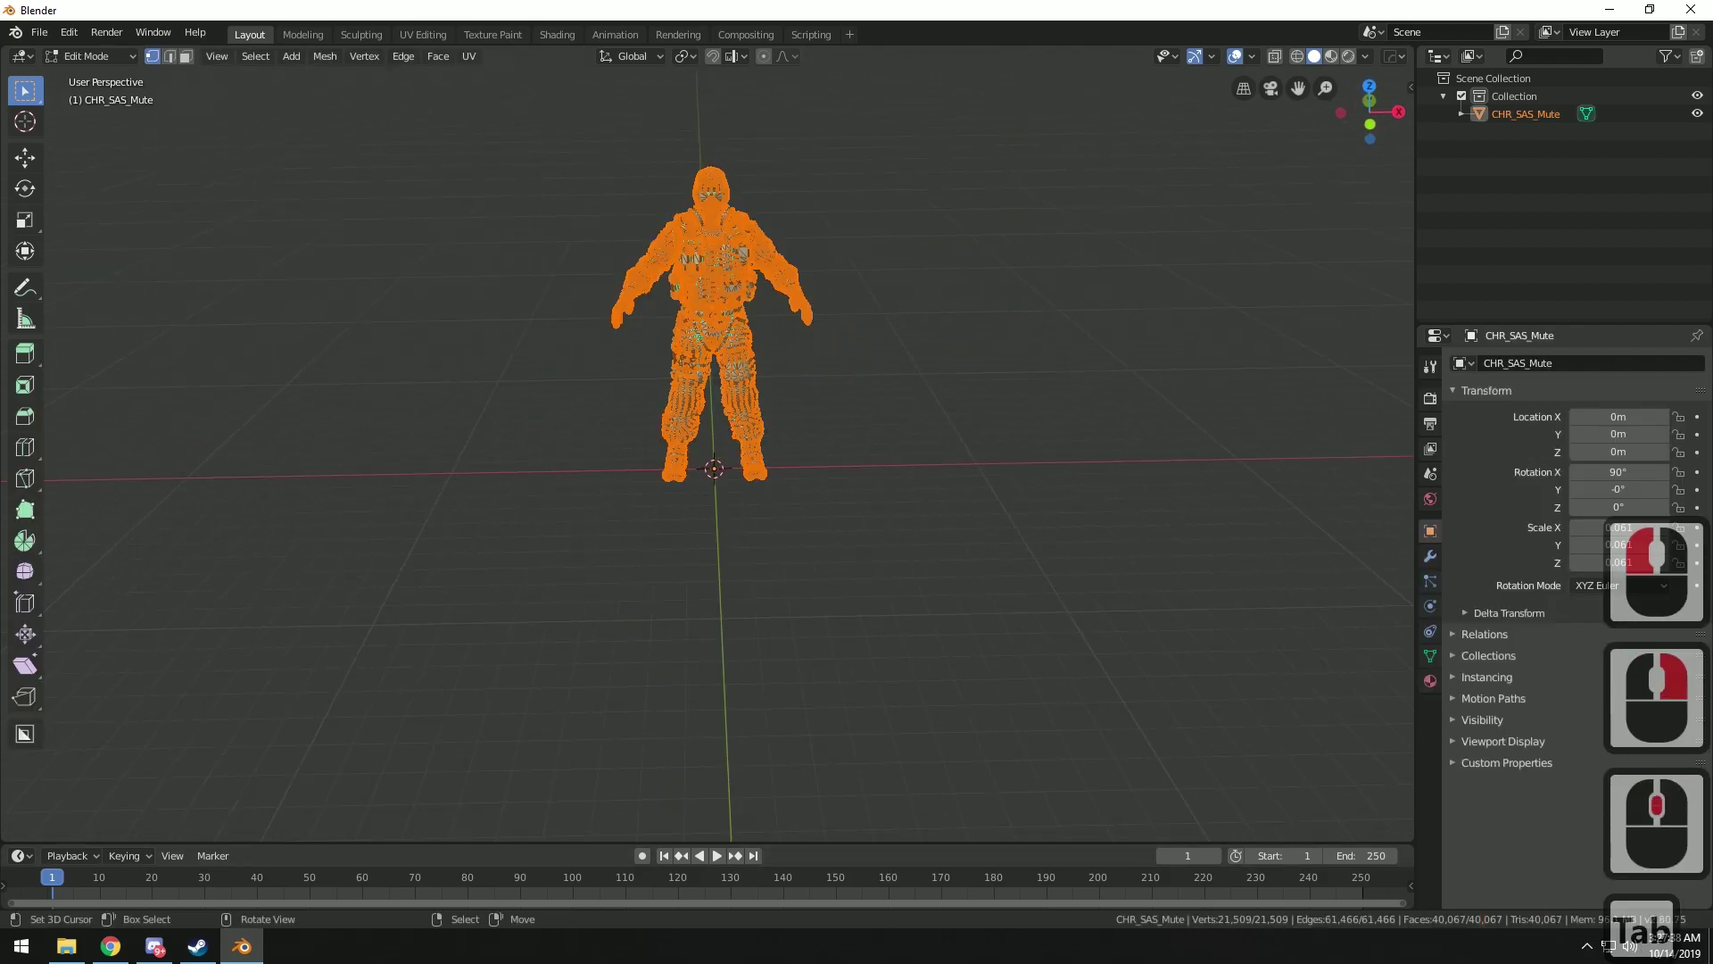
{"action": "key", "text": "Tab"}
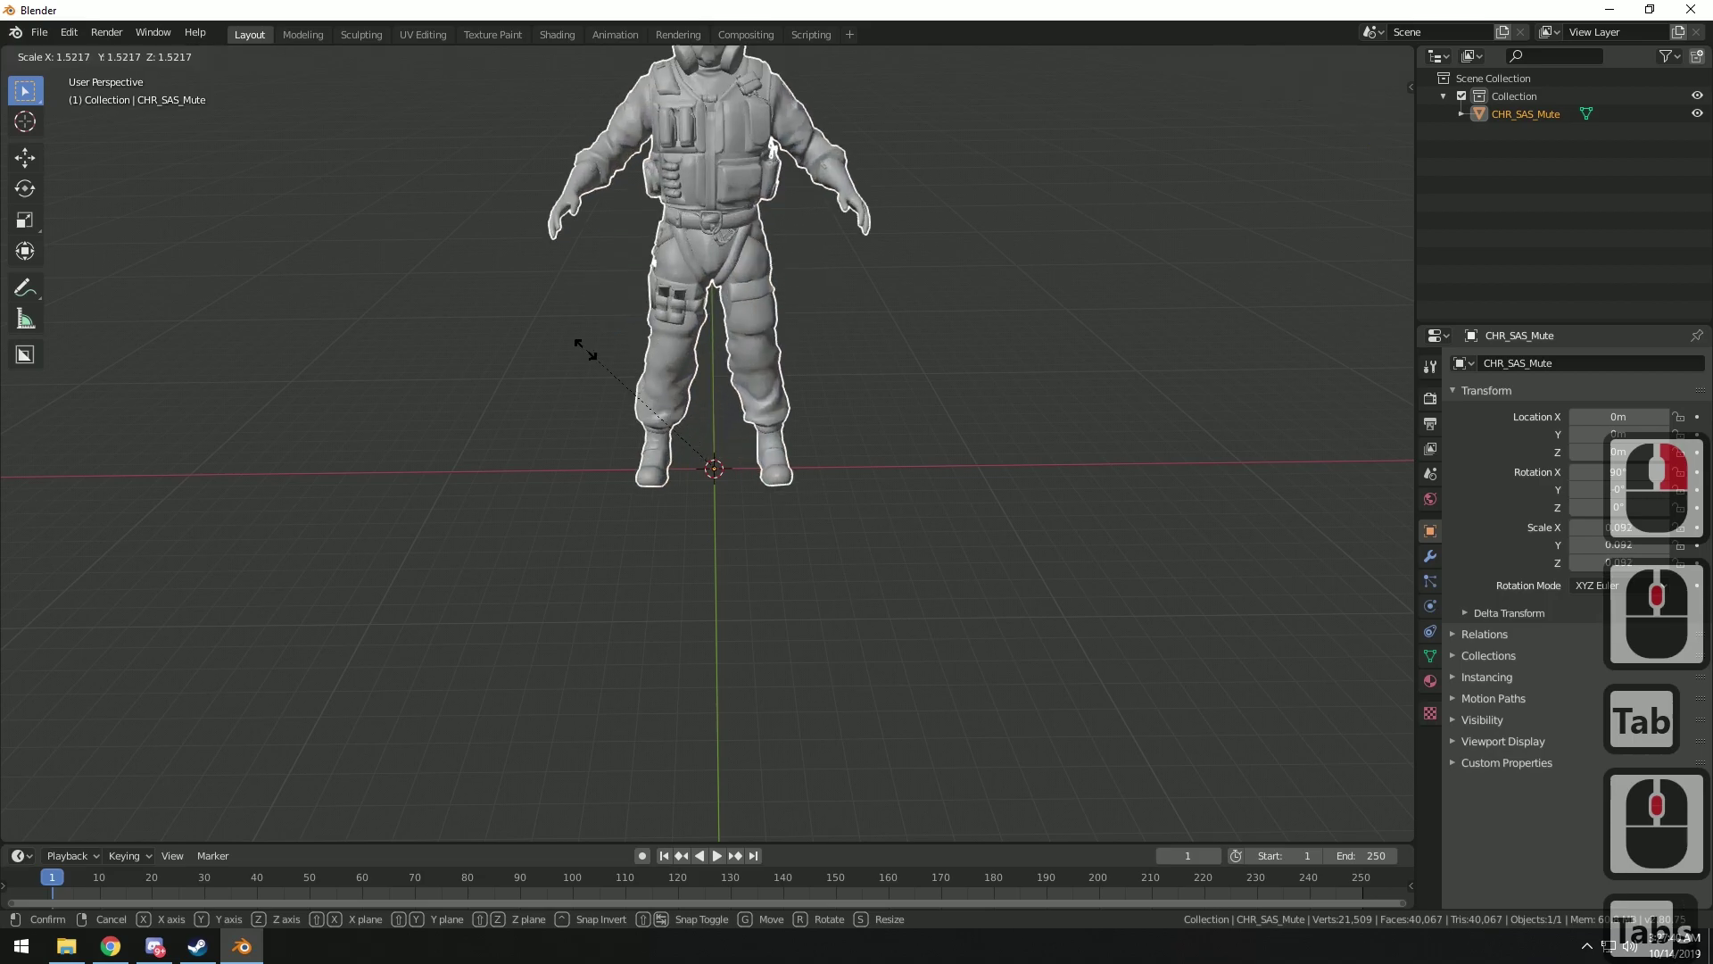
{"action": "key", "text": "r"}
{"action": "key", "text": "r"}
{"action": "right_click", "coordinate": [735, 361]}
{"action": "key", "text": "x"}
{"action": "left_click", "coordinate": [735, 361]}
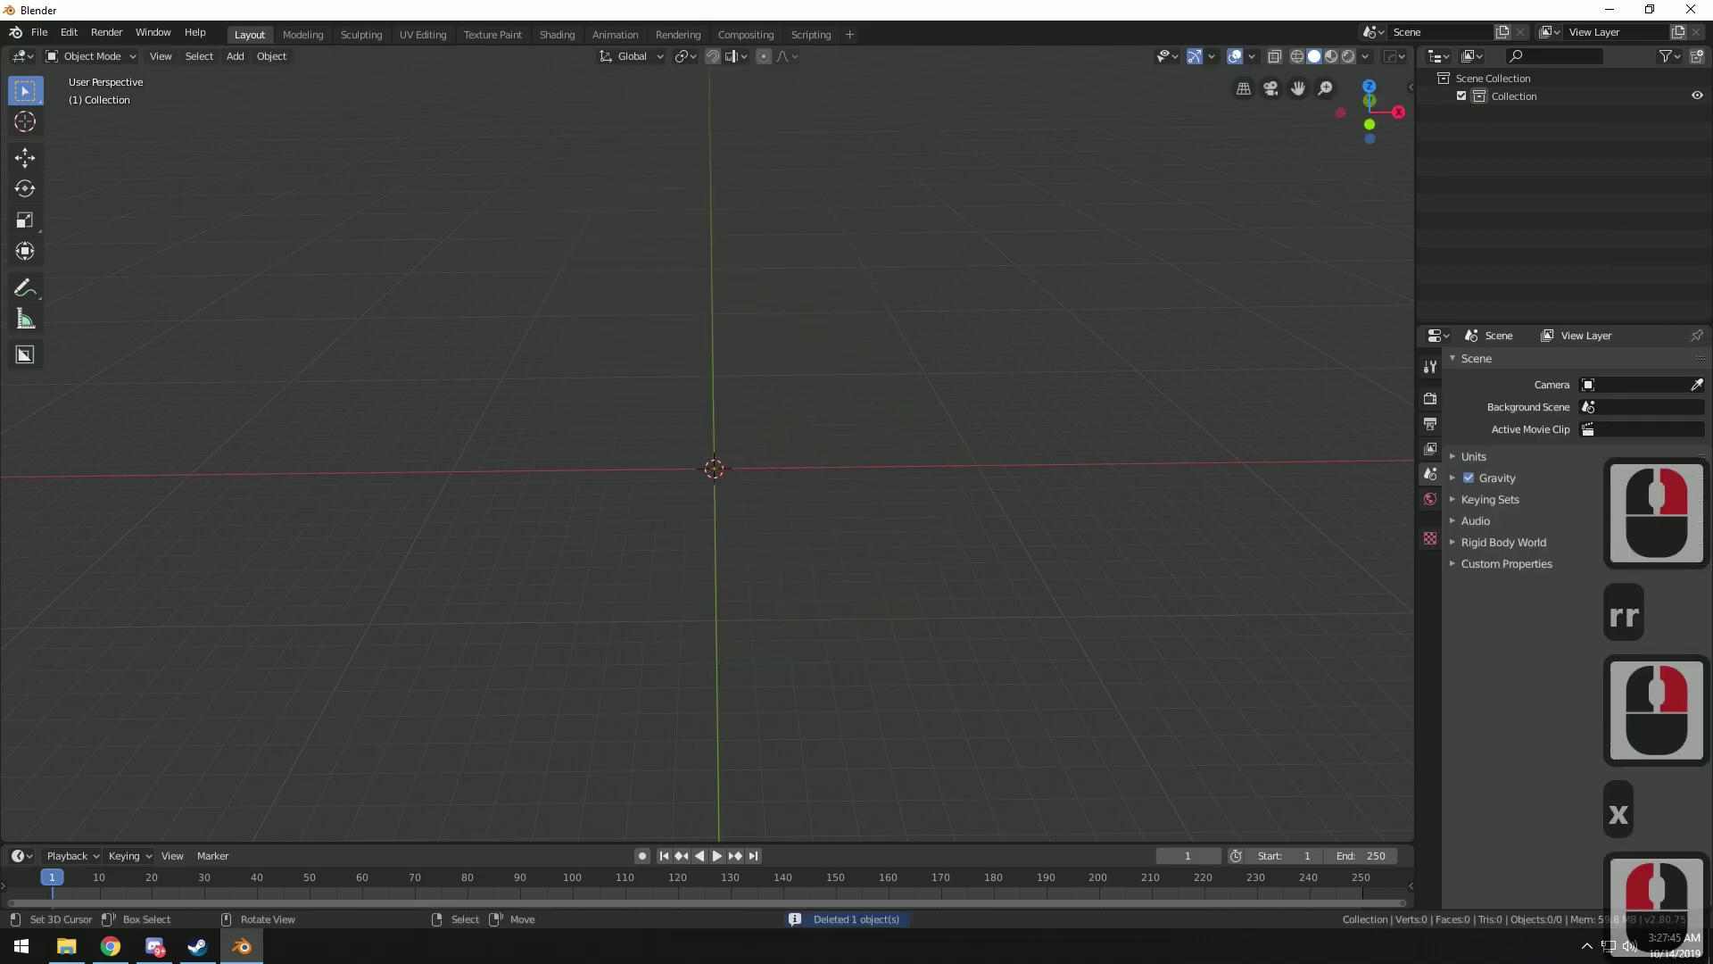
Import CHR_SAS_Mute.obj again, split by both Object and Group
{"action": "left_click", "coordinate": [39, 32]}
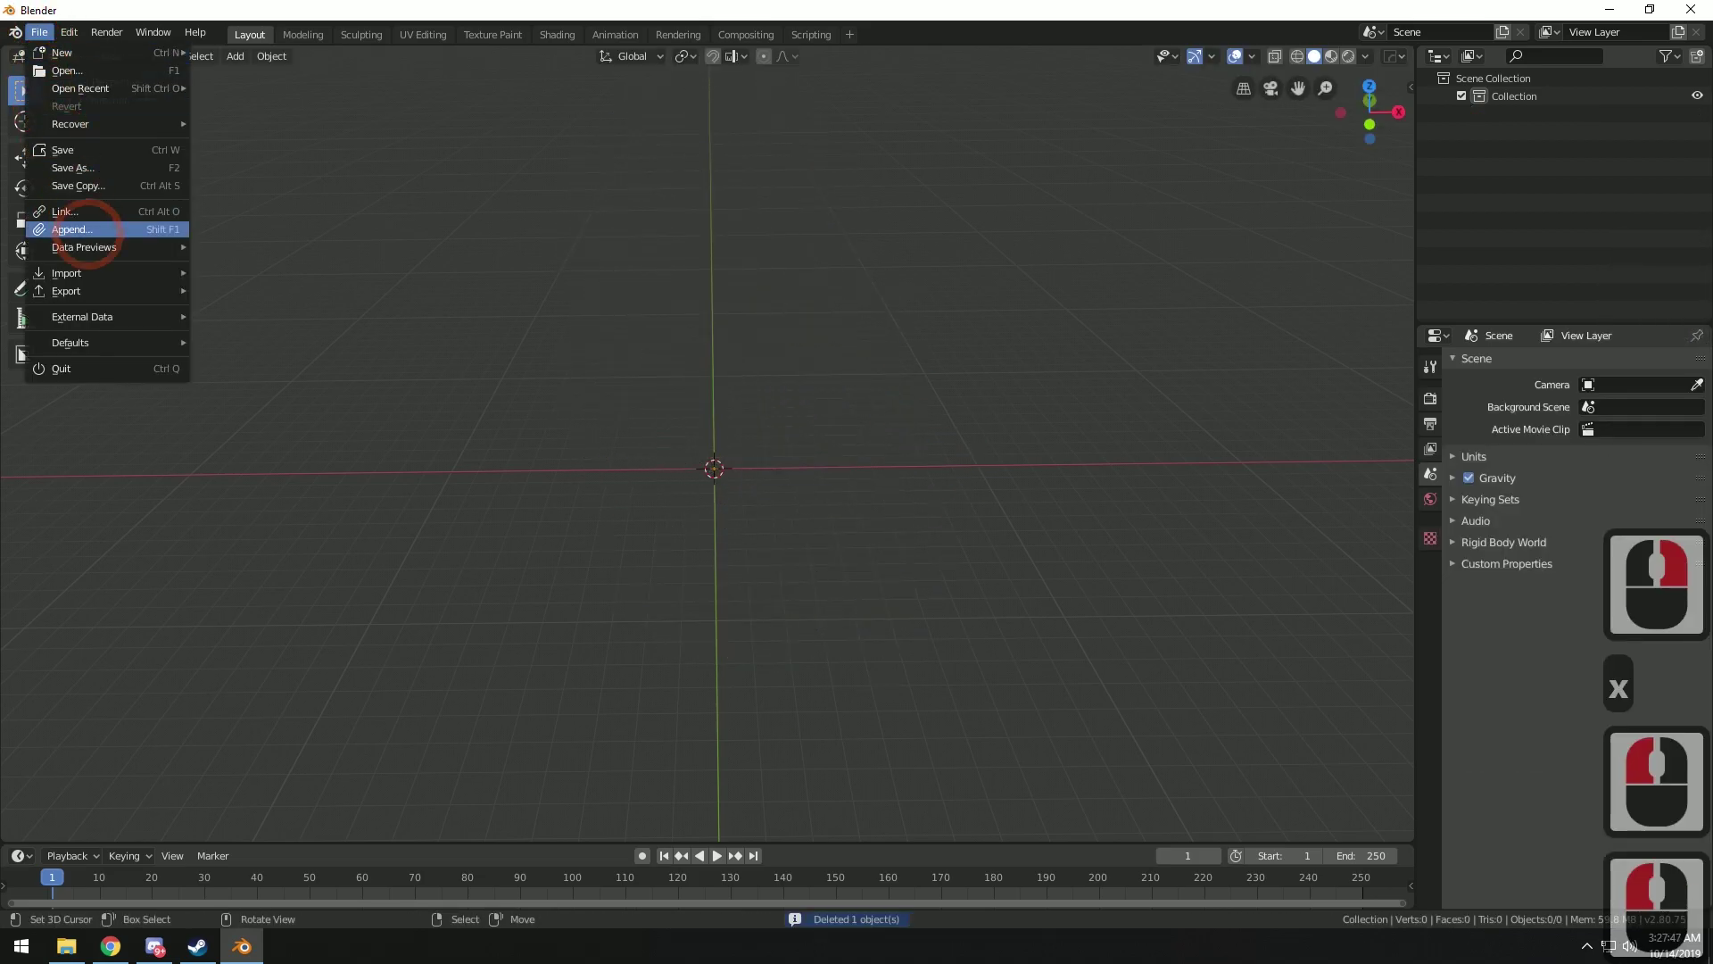
{"action": "mouse_move", "coordinate": [134, 273]}
{"action": "left_click", "coordinate": [345, 365]}
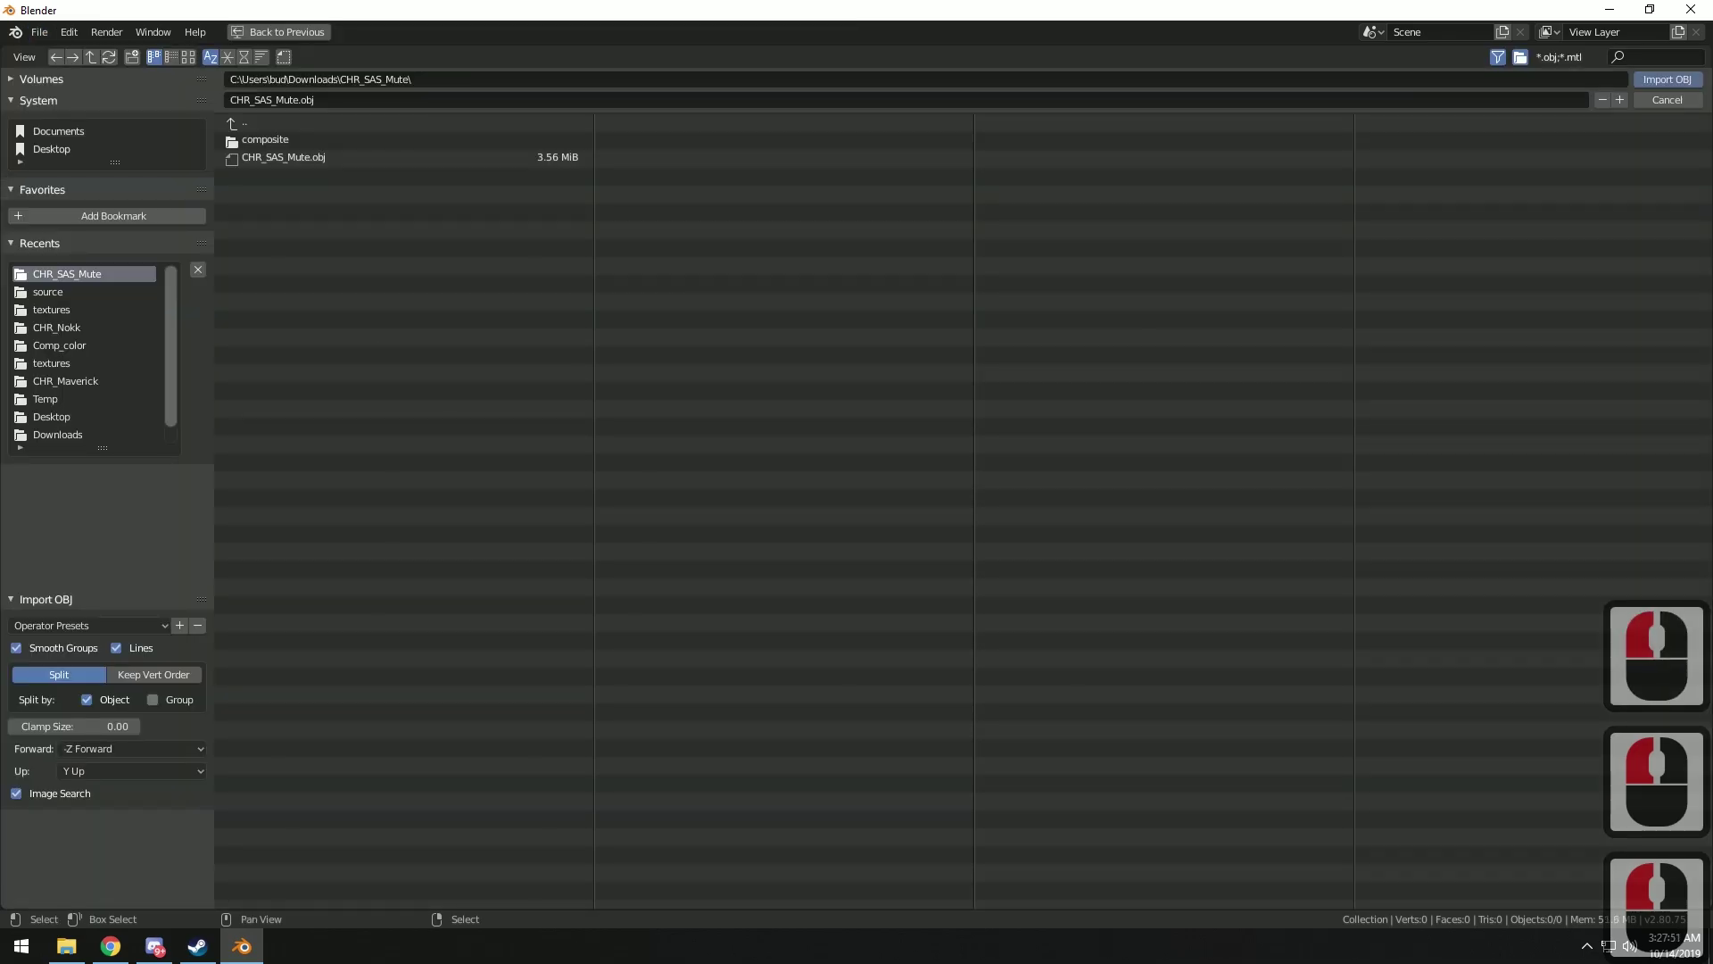
{"action": "left_click", "coordinate": [153, 699]}
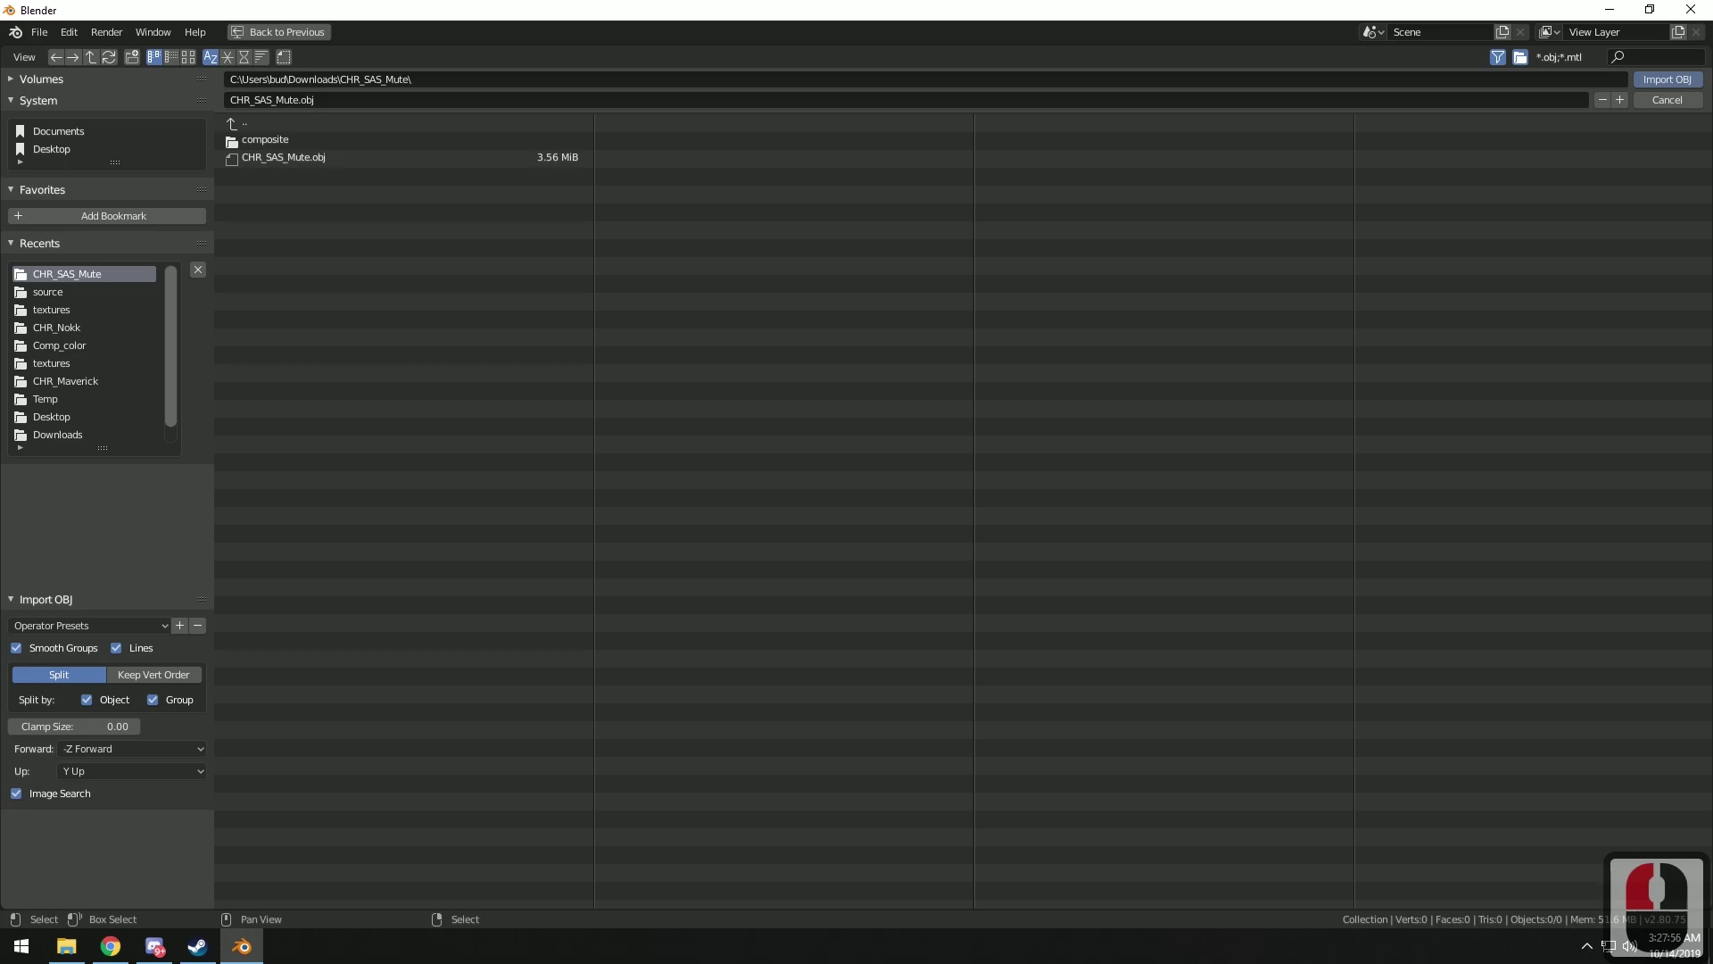
{"action": "left_click", "coordinate": [1667, 79]}
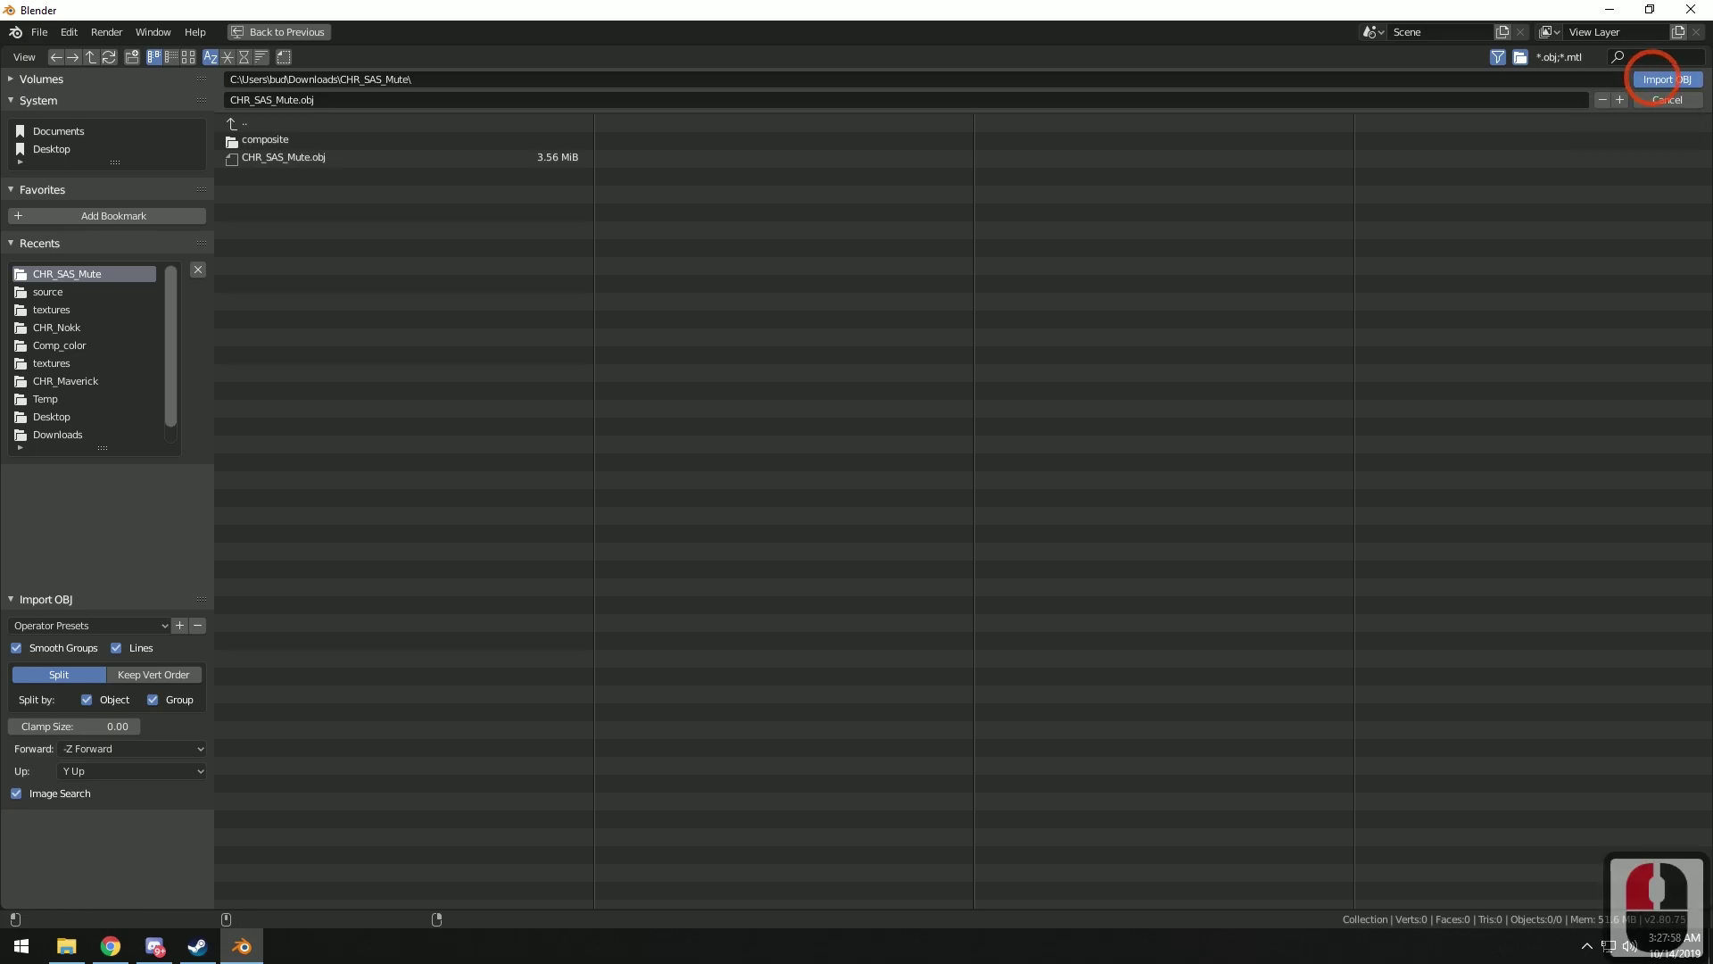
Scale all imported character parts down together to about 0.051
{"action": "key", "text": "s"}
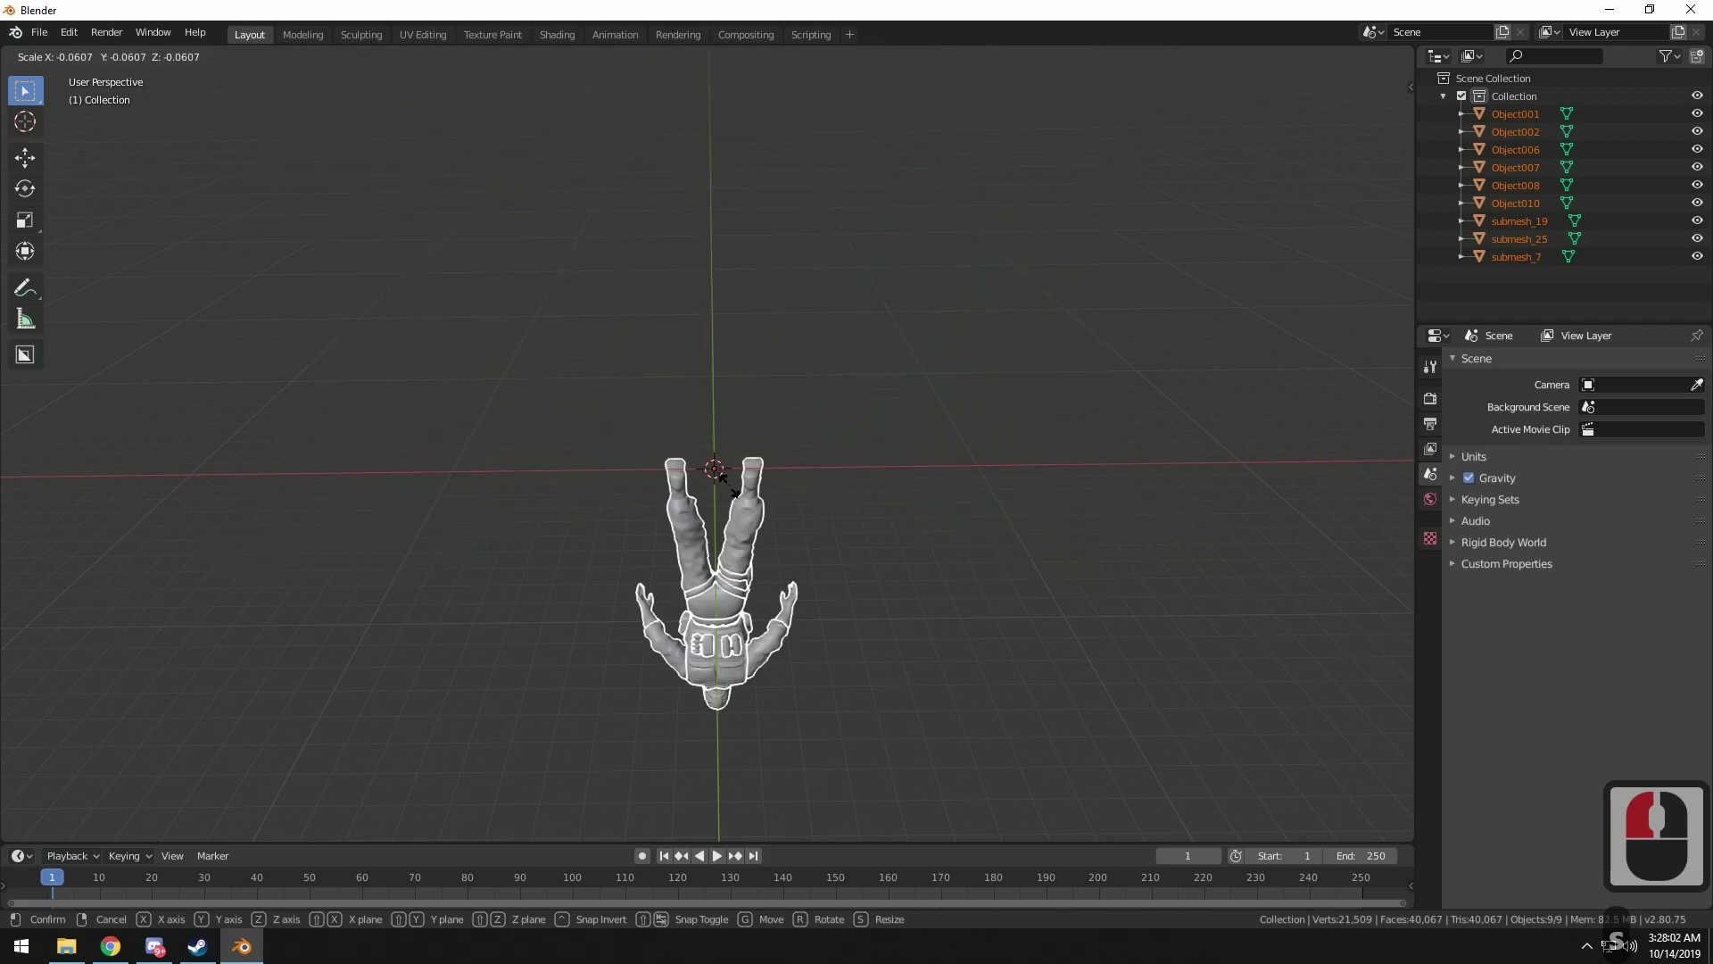
{"action": "left_click", "coordinate": [738, 474]}
{"action": "left_click", "coordinate": [785, 491]}
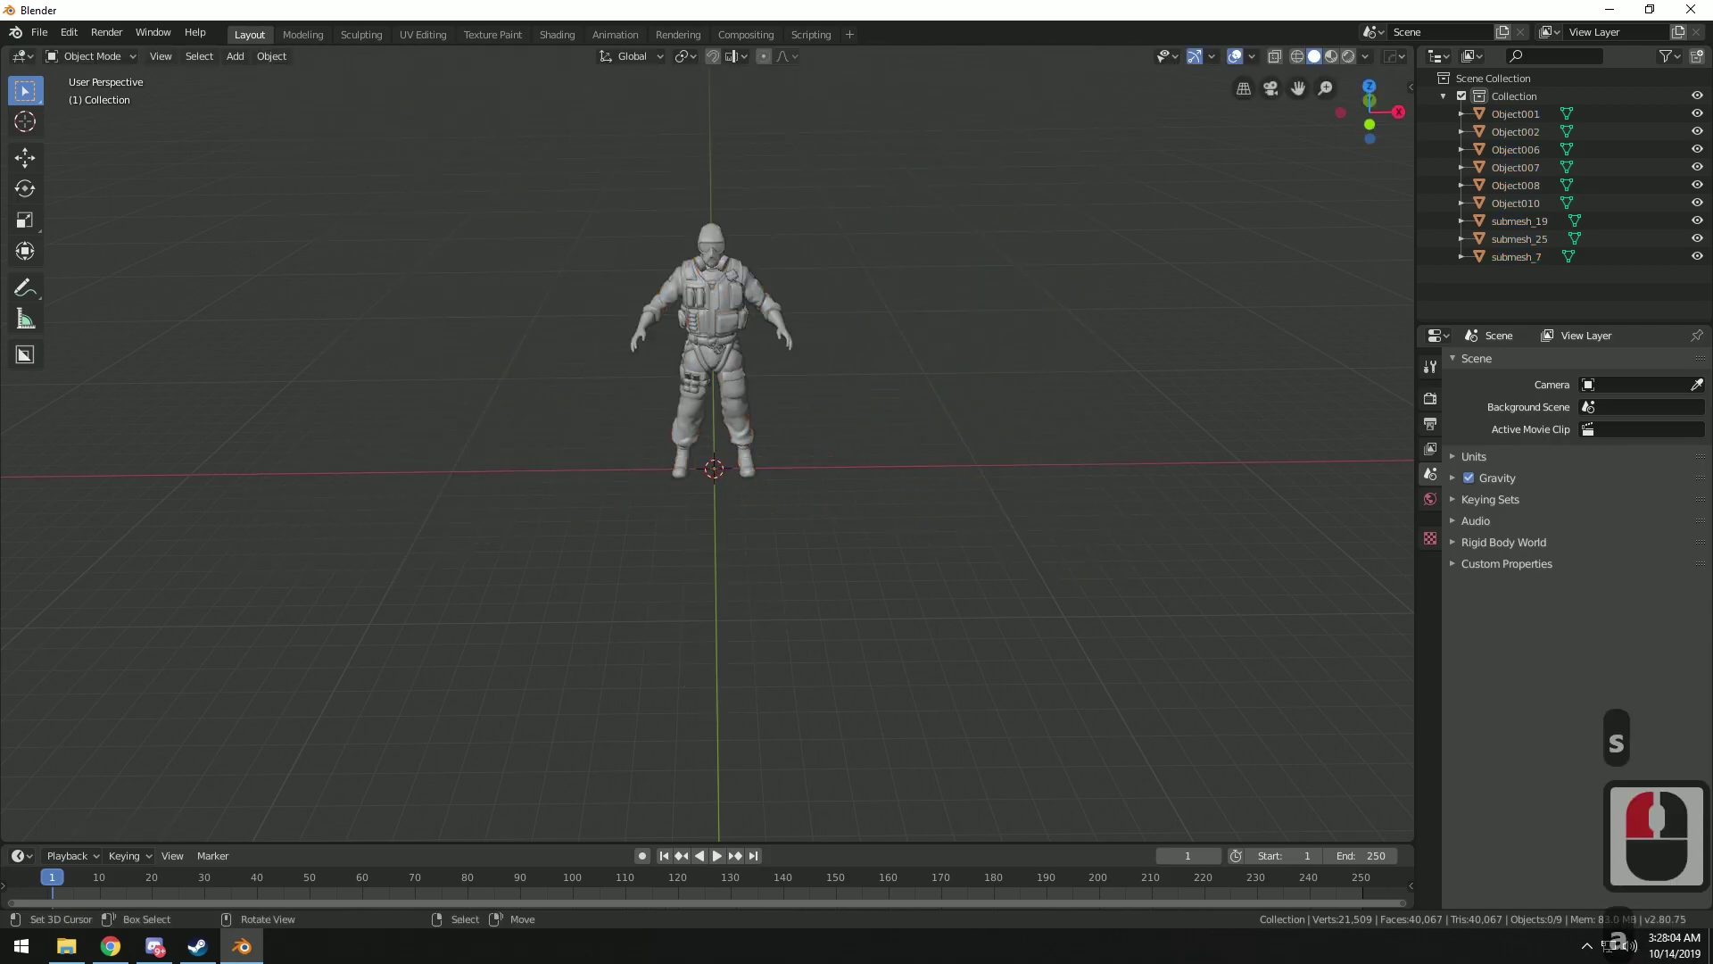
Select the whole character and then single parts such as the legs and hands to check how the model is split
{"action": "left_click_drag", "start_coordinate": [803, 181], "coordinate": [541, 589]}
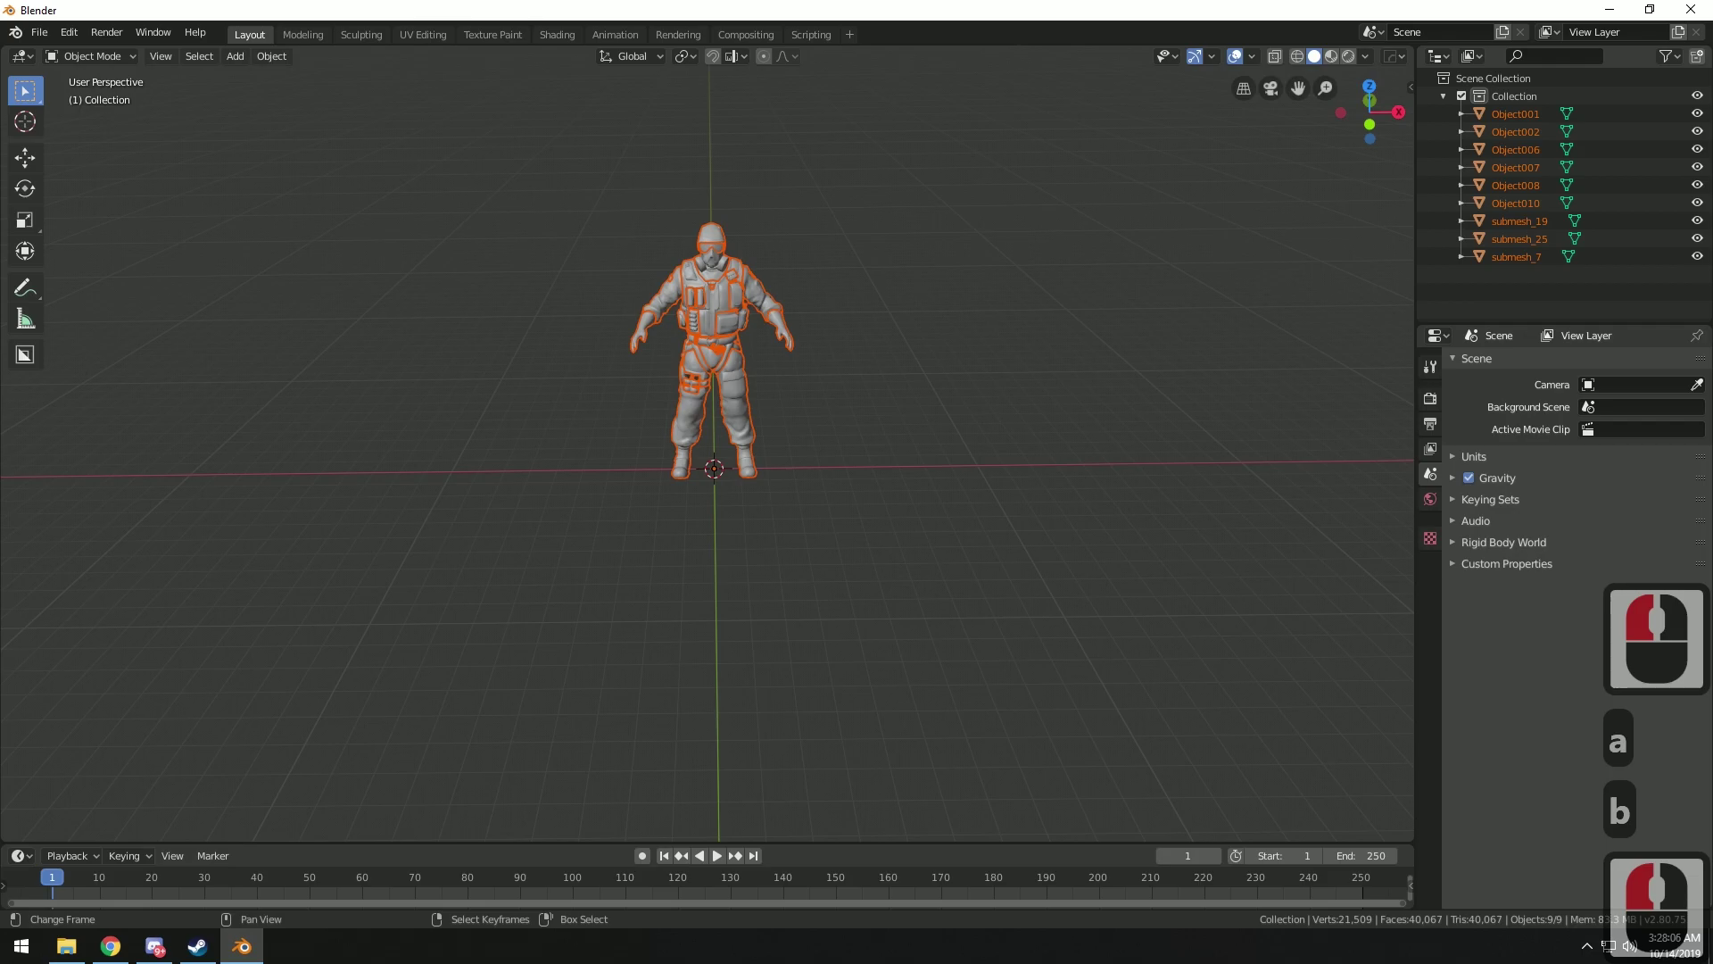
{"action": "left_click", "coordinate": [1550, 928]}
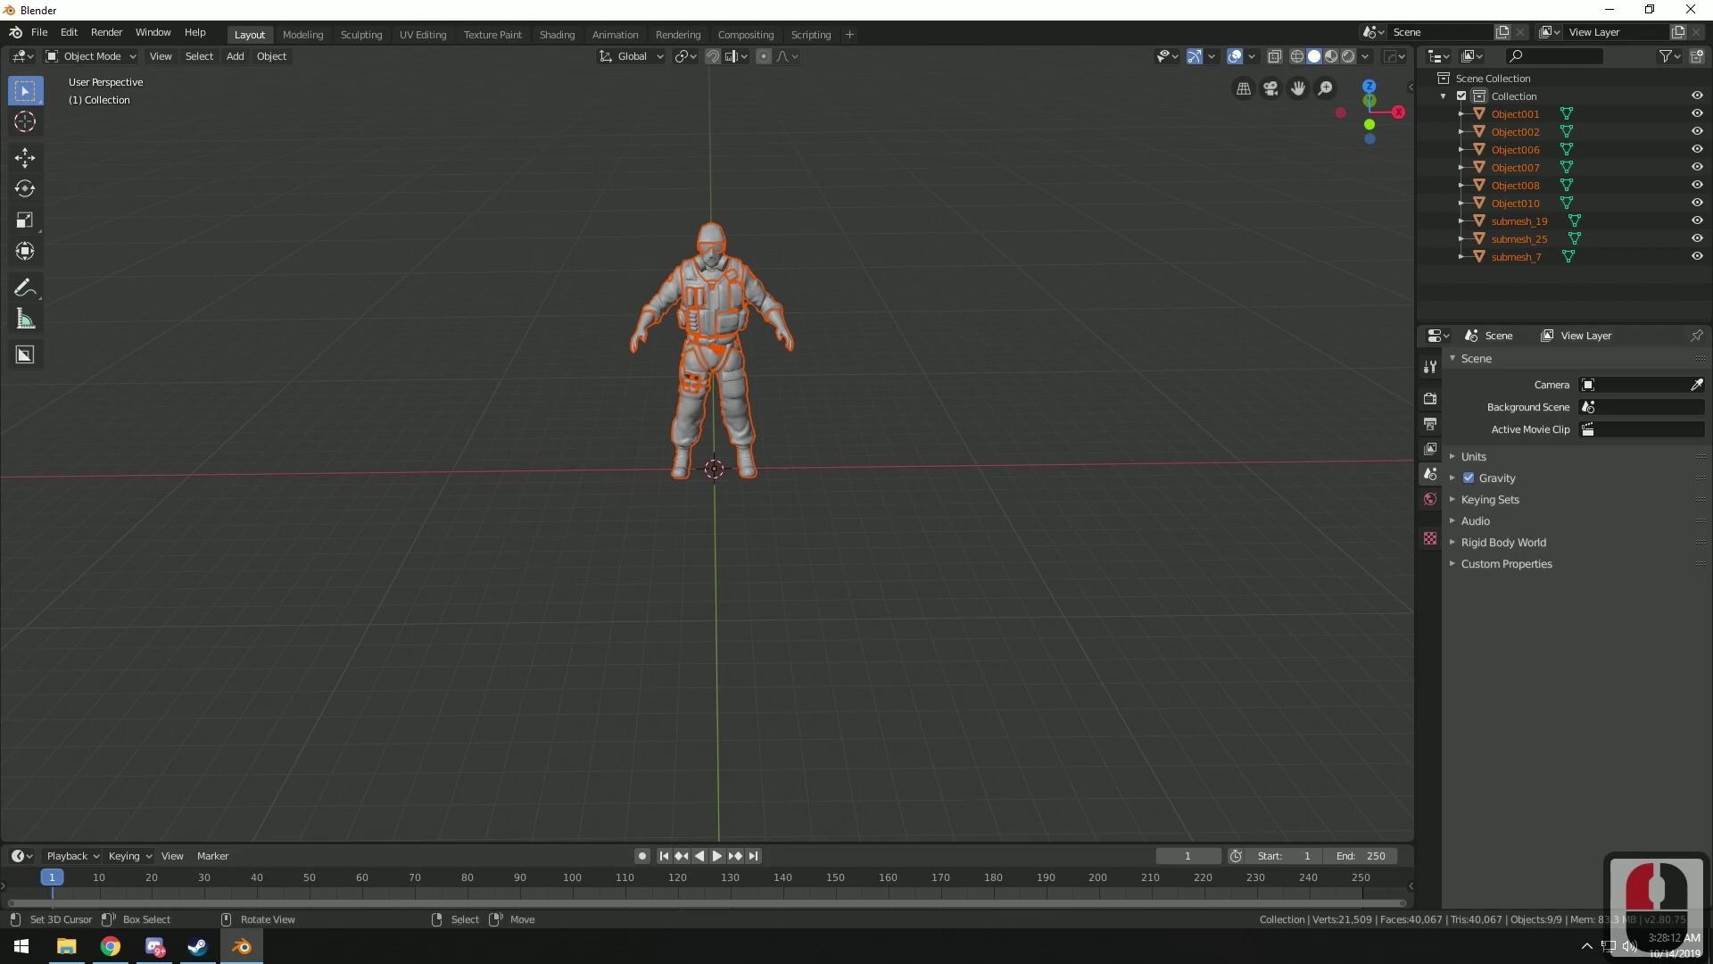
{"action": "left_click", "coordinate": [752, 431]}
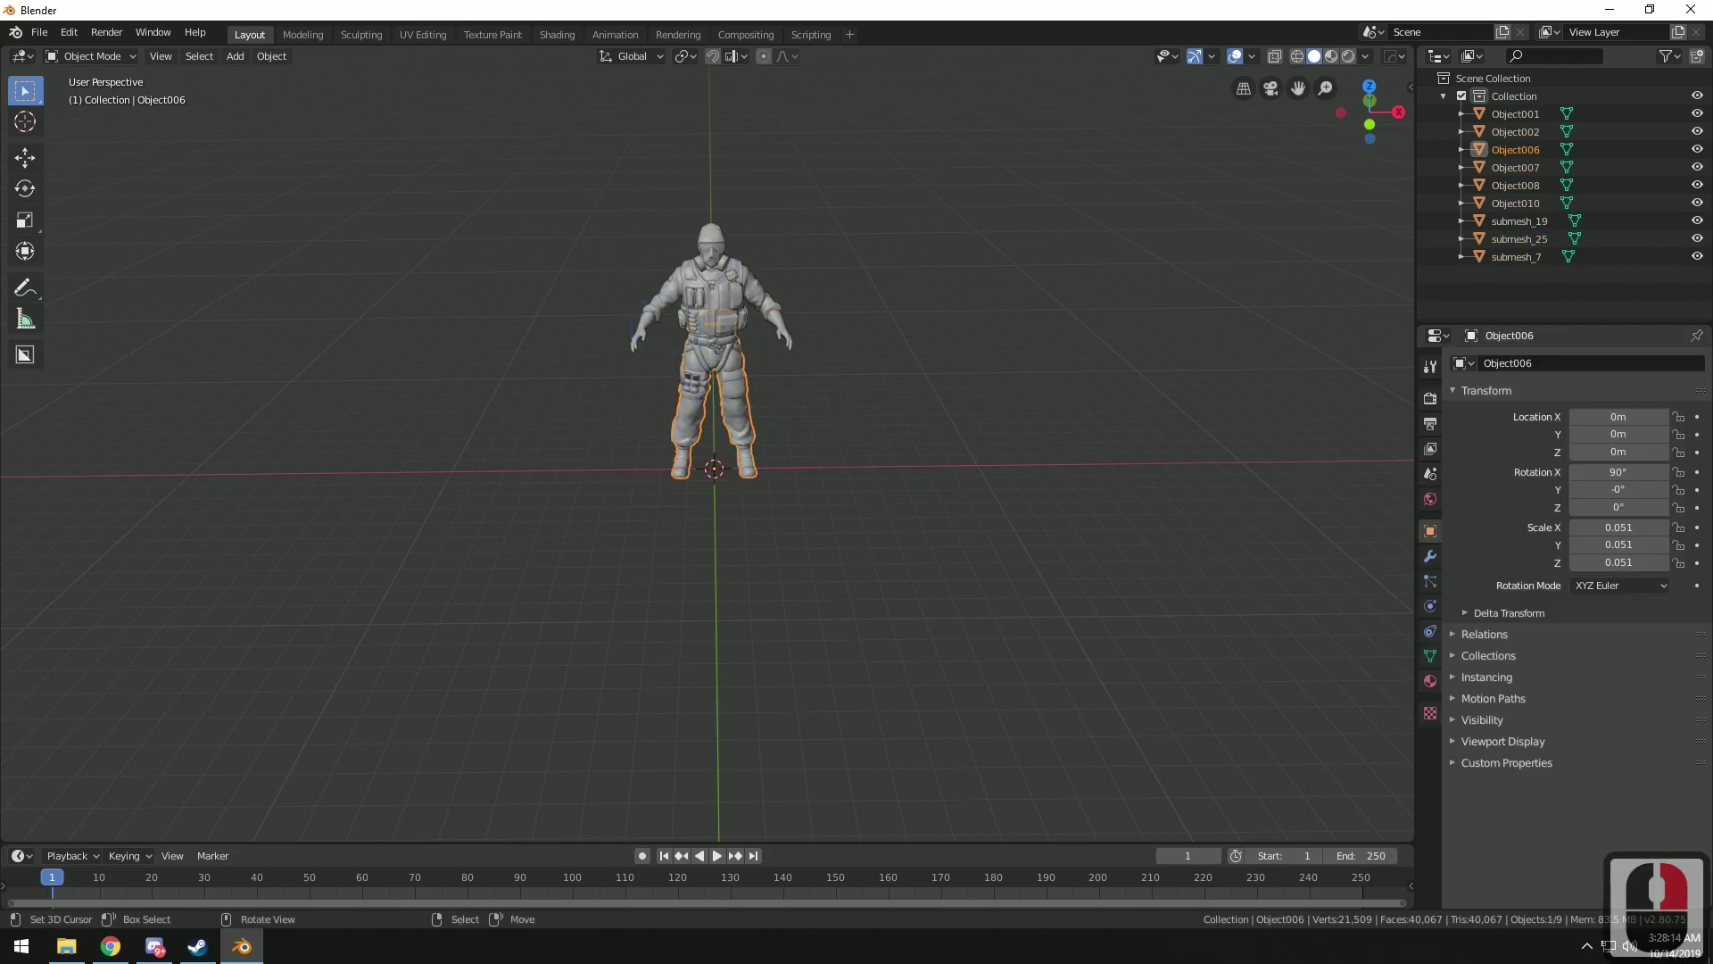
{"action": "left_click", "coordinate": [669, 310]}
{"action": "right_click", "coordinate": [779, 327]}
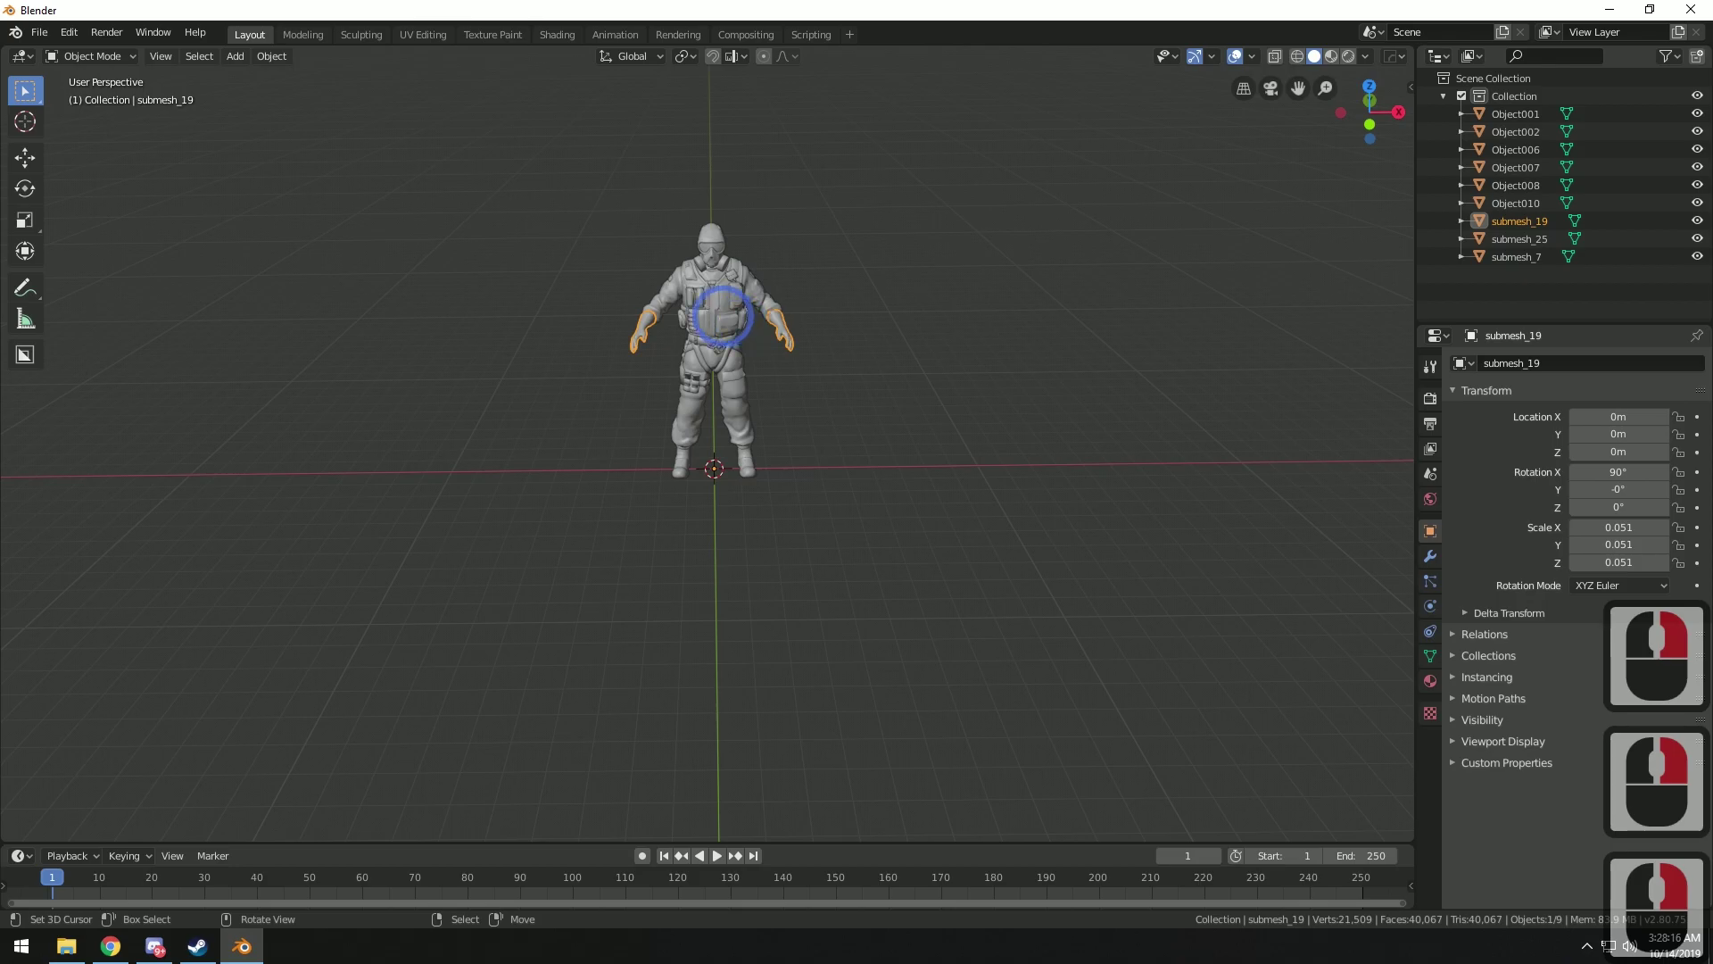
{"action": "right_click", "coordinate": [725, 320]}
{"action": "right_click", "coordinate": [777, 330]}
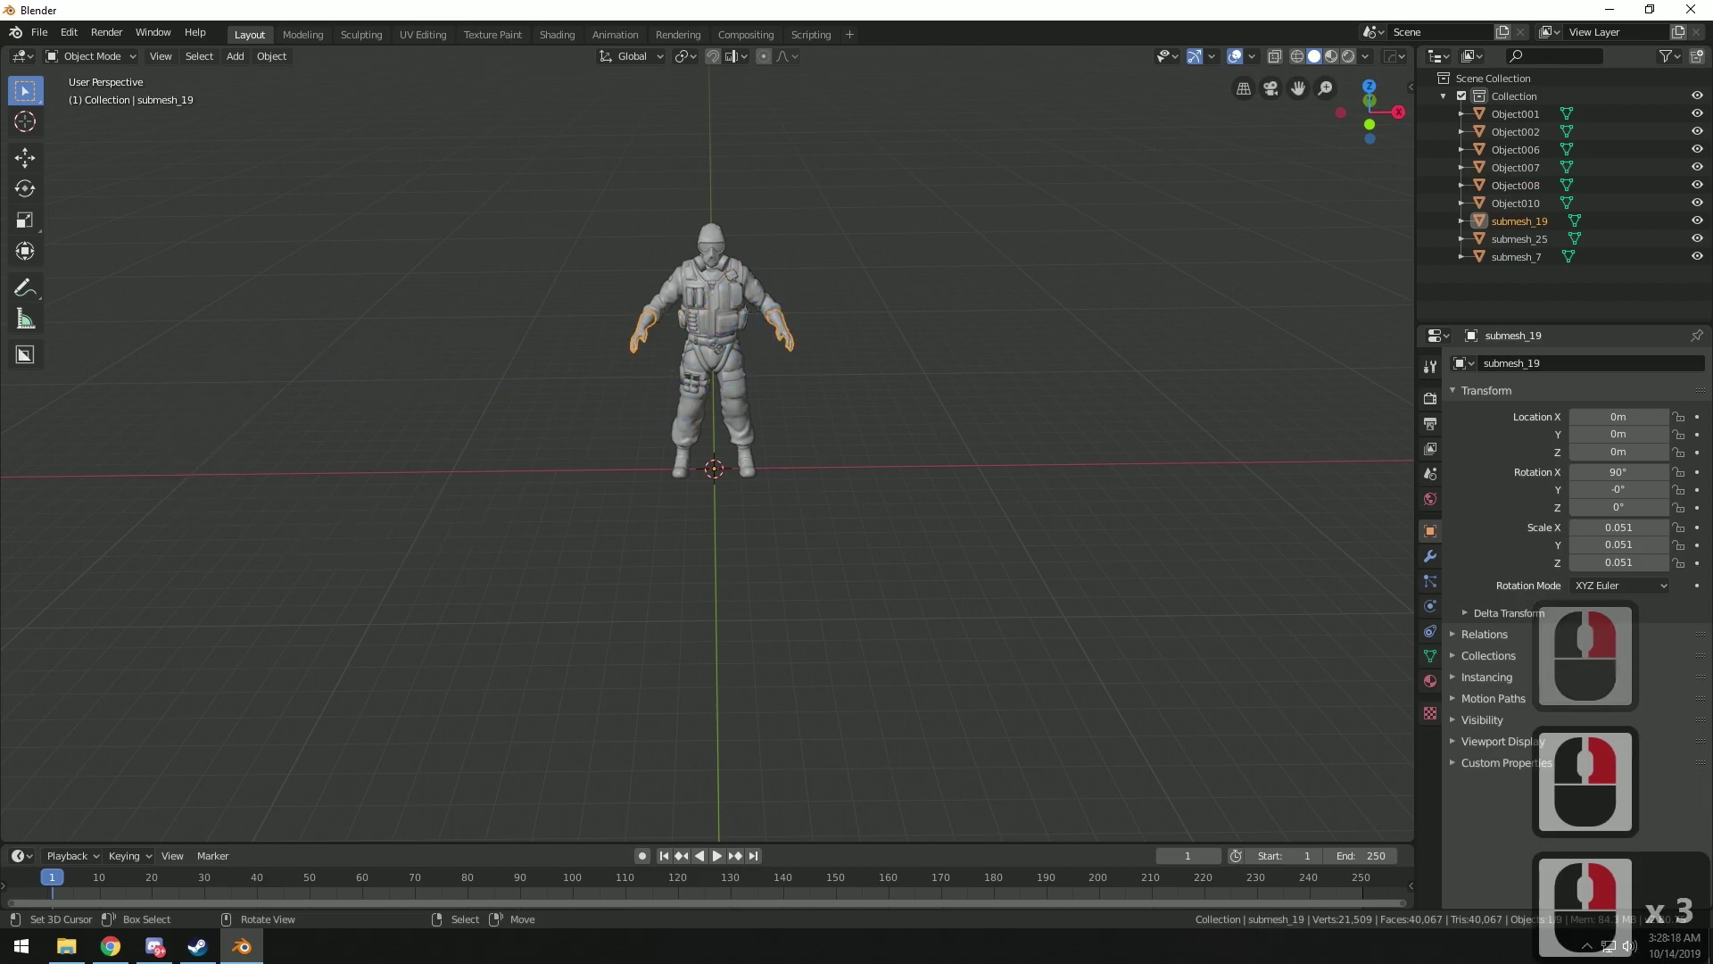
Search the add-ons in the preferences for "node" and check whether Node Wrangler is enabled
{"action": "left_click", "coordinate": [68, 32]}
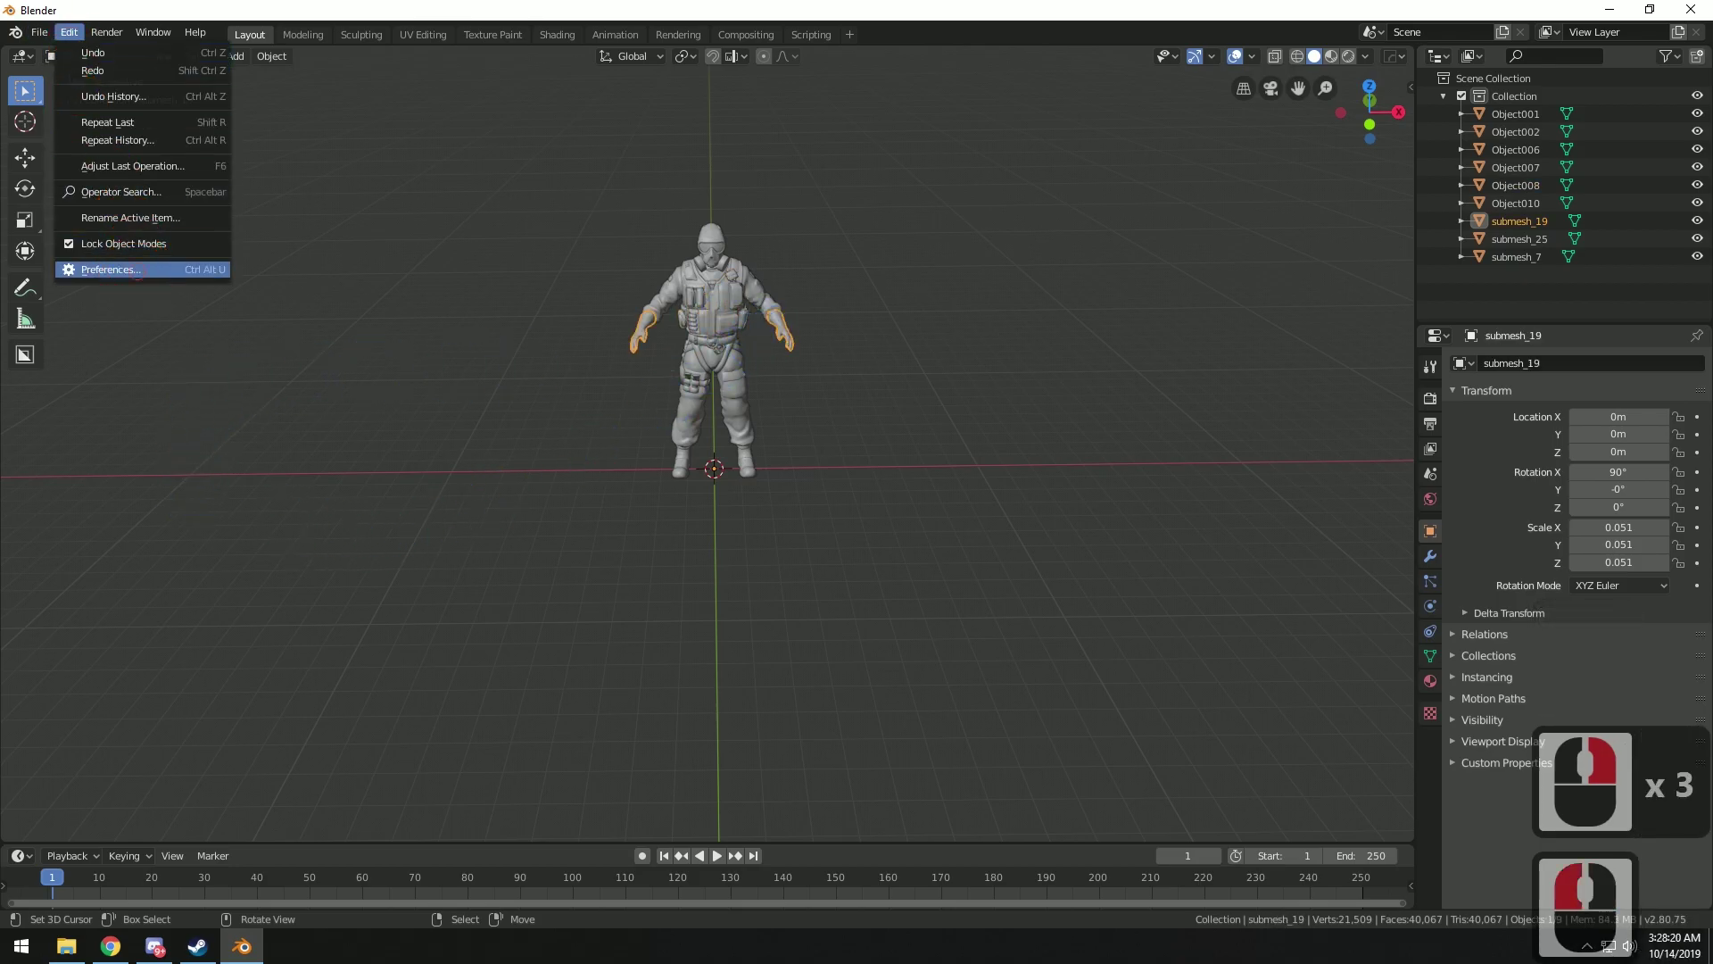
{"action": "left_click", "coordinate": [98, 268]}
{"action": "left_click", "coordinate": [60, 233]}
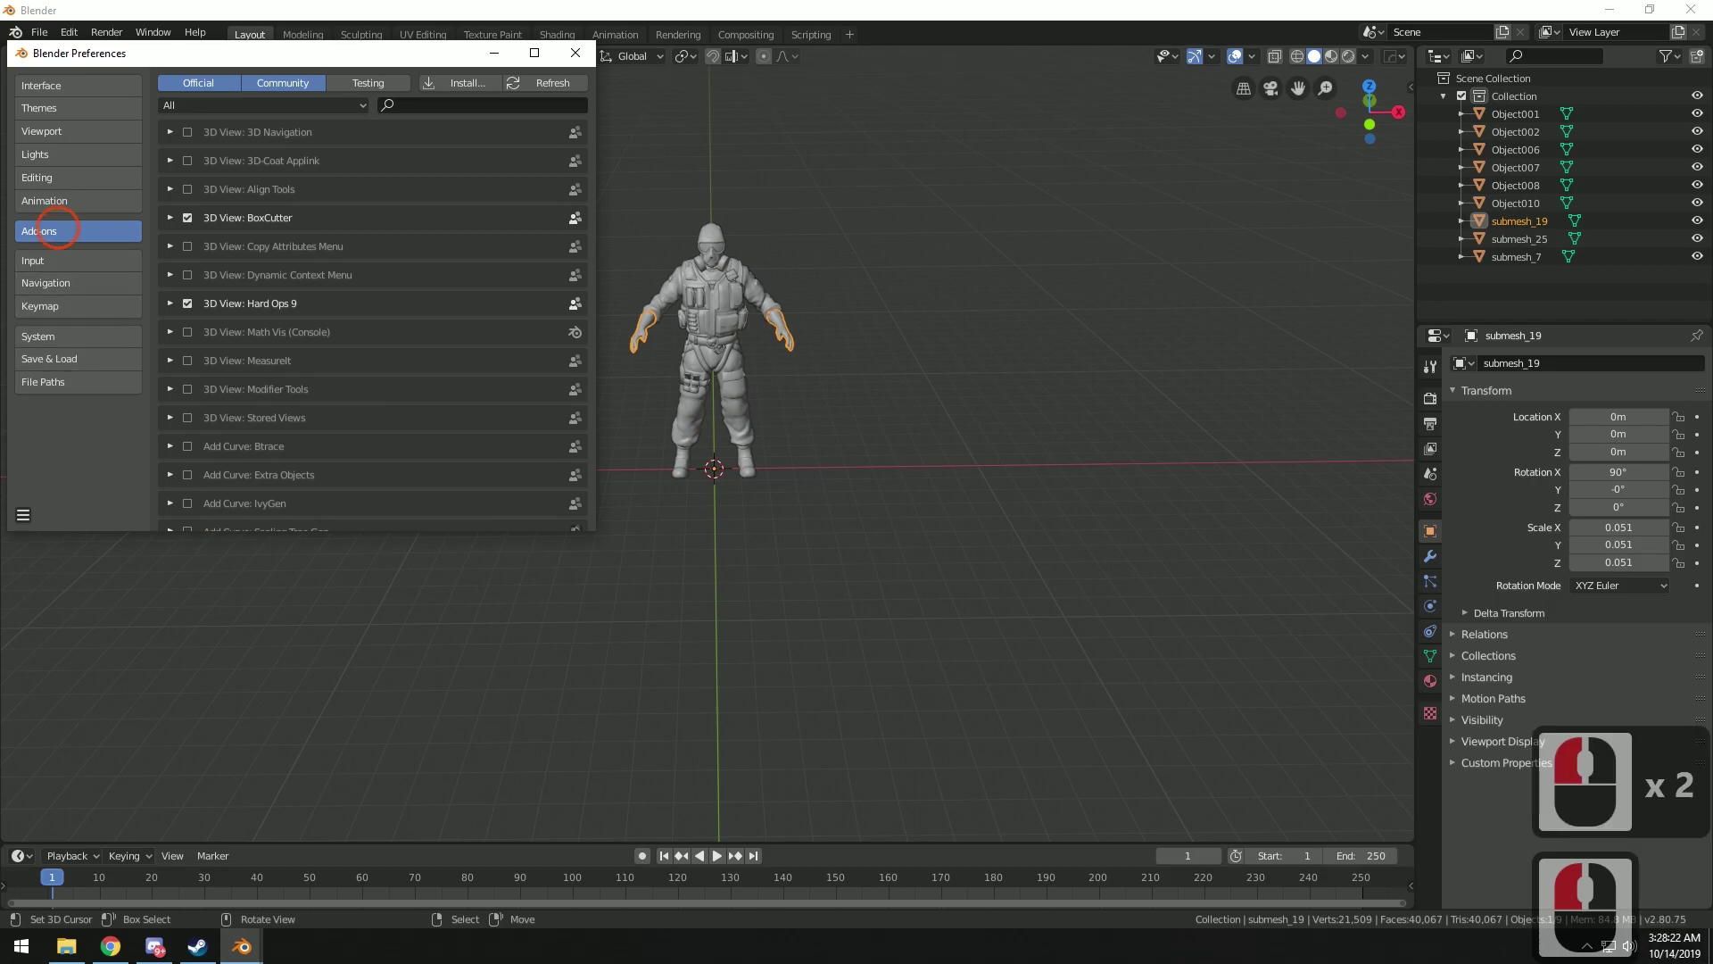
{"action": "left_click", "coordinate": [438, 105]}
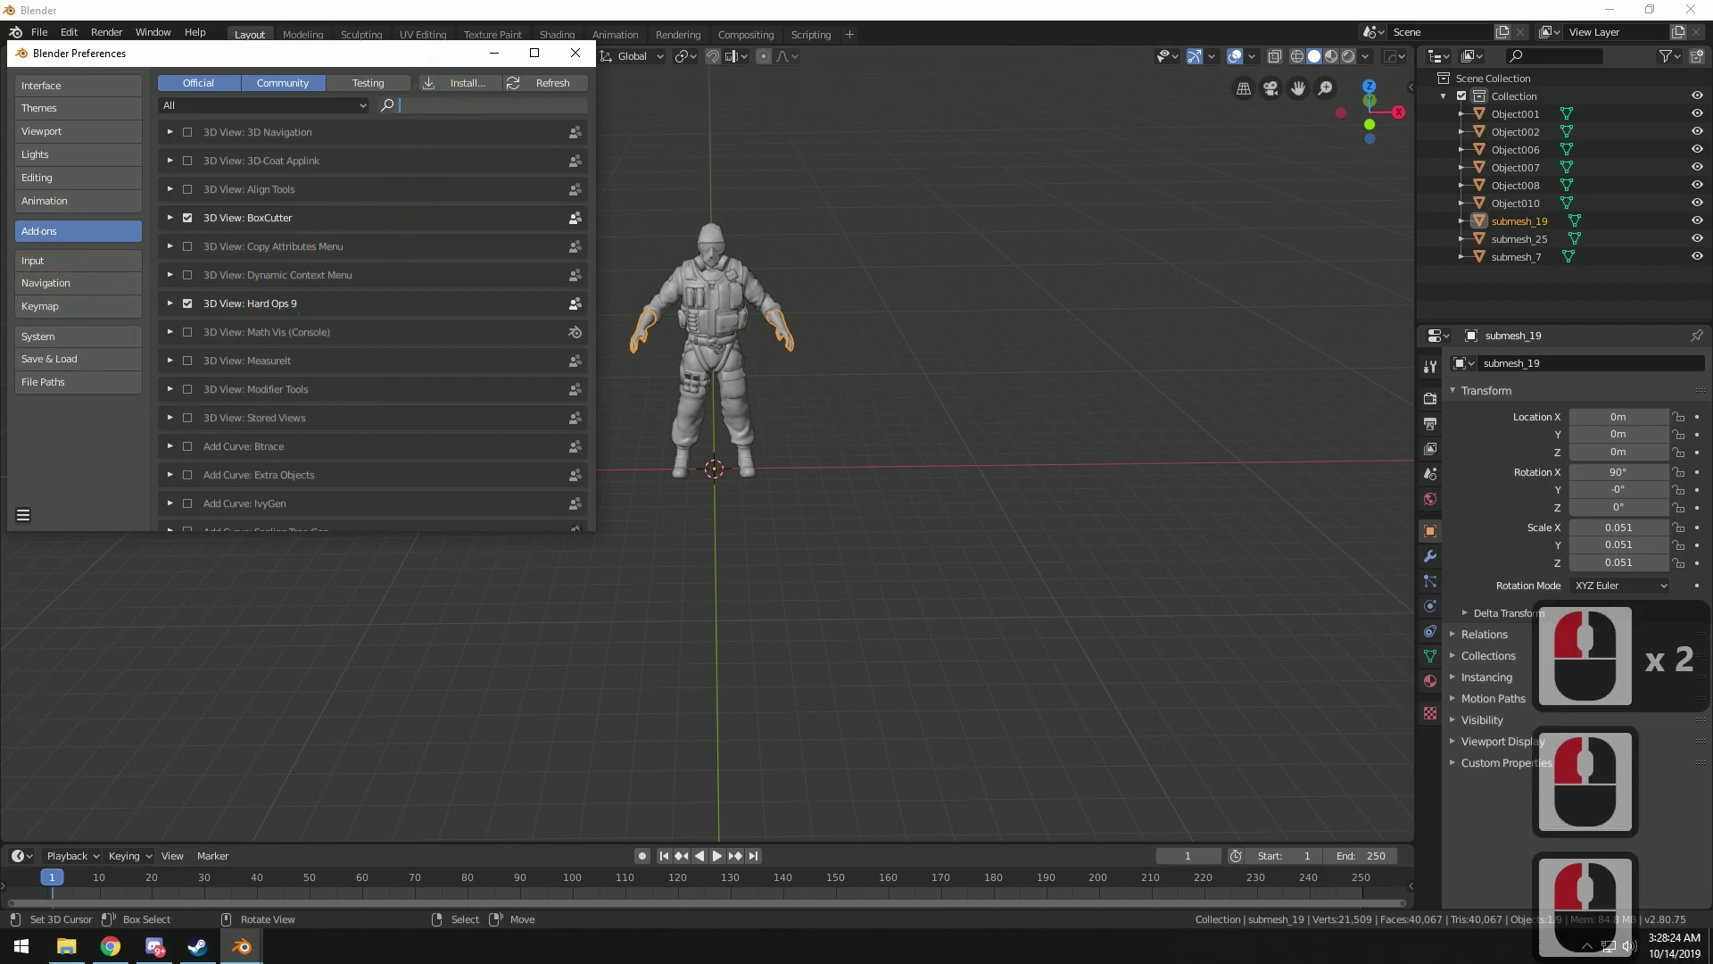
{"action": "type", "text": "node"}
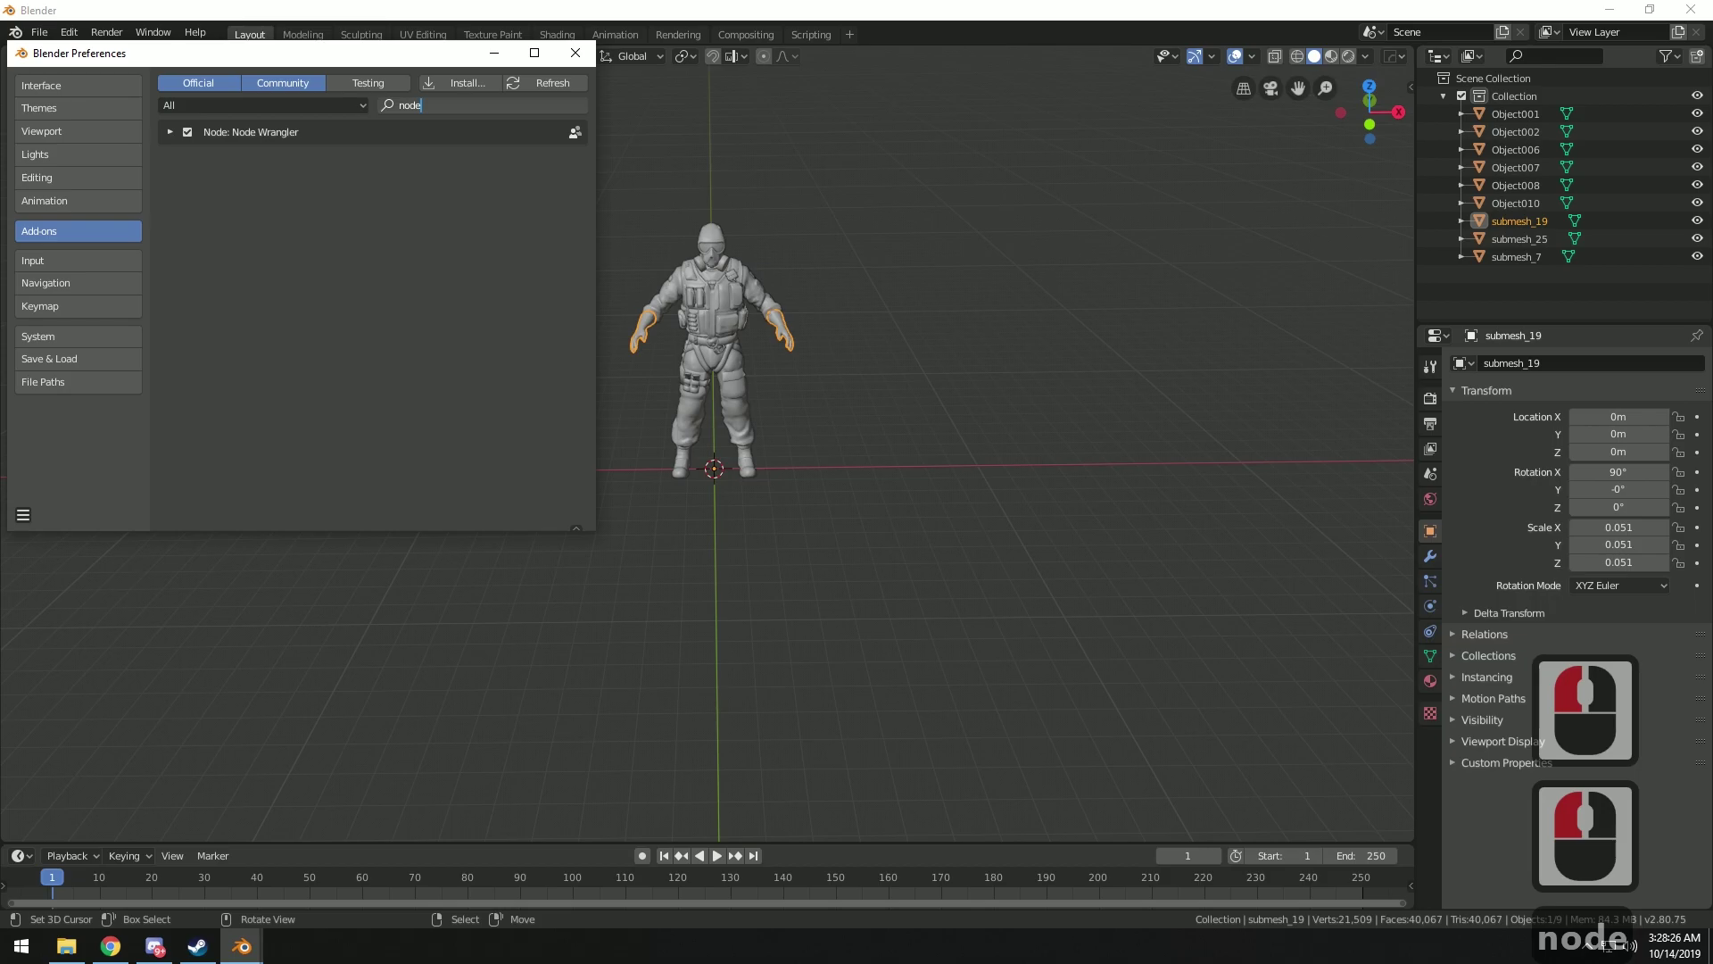
{"action": "left_click", "coordinate": [440, 106]}
{"action": "left_click", "coordinate": [380, 135]}
{"action": "left_click", "coordinate": [219, 162]}
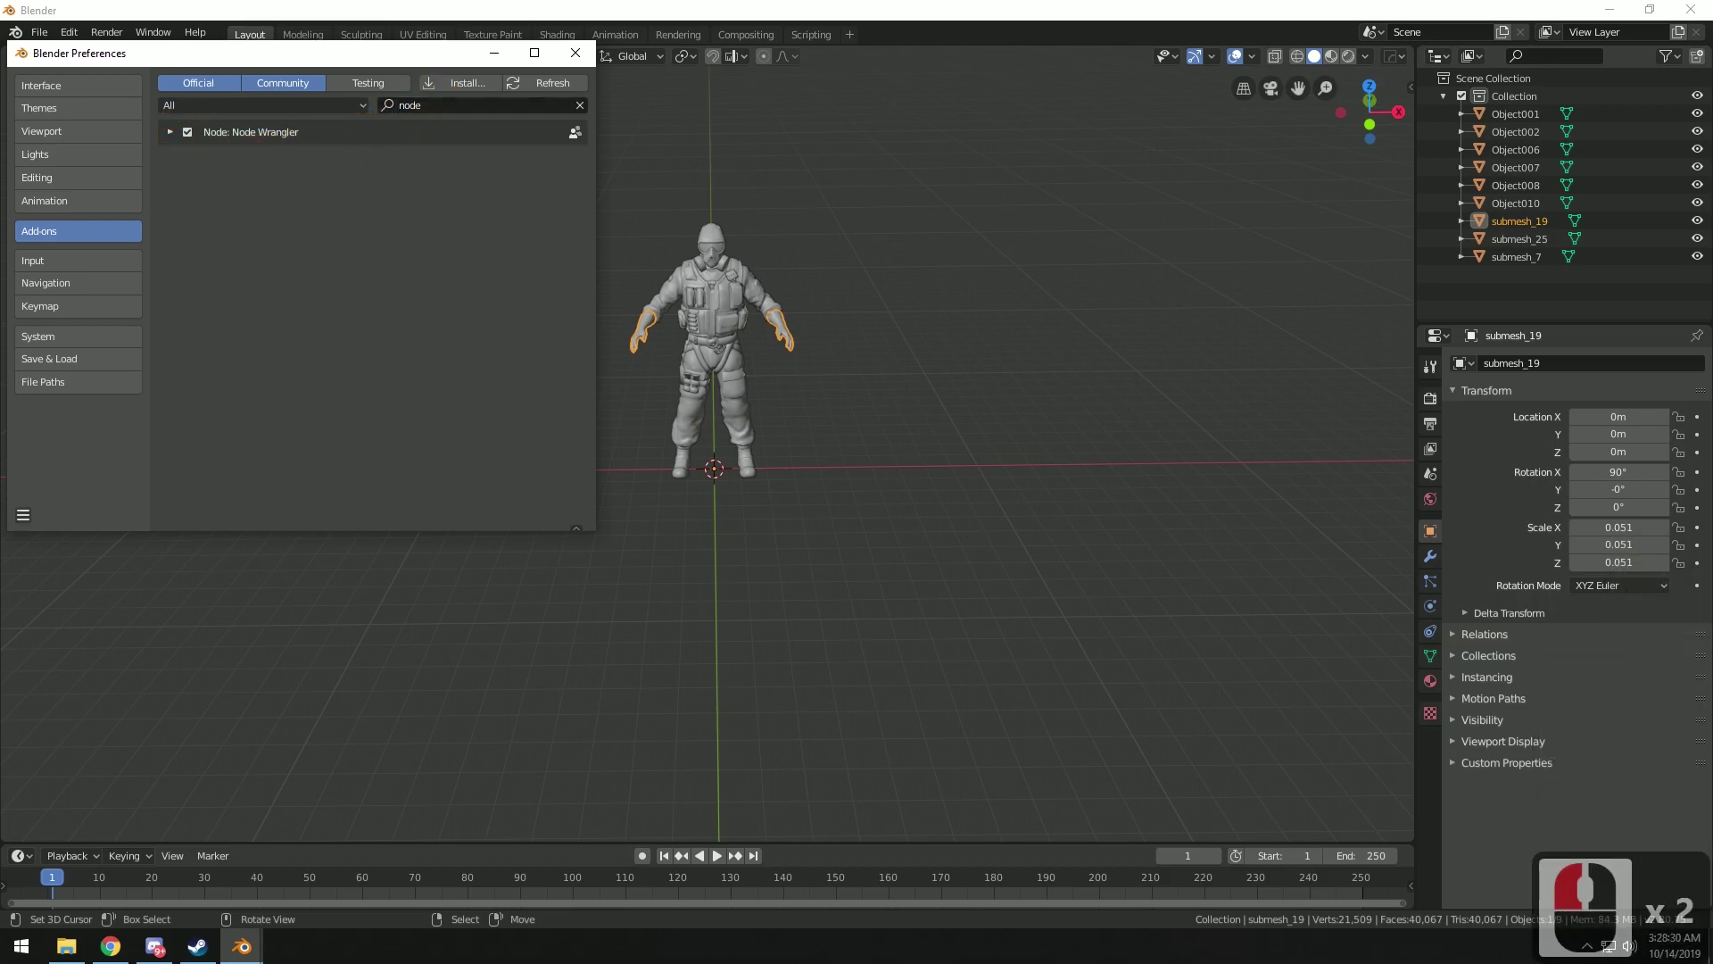
{"action": "left_click", "coordinate": [23, 515]}
{"action": "left_click", "coordinate": [81, 468]}
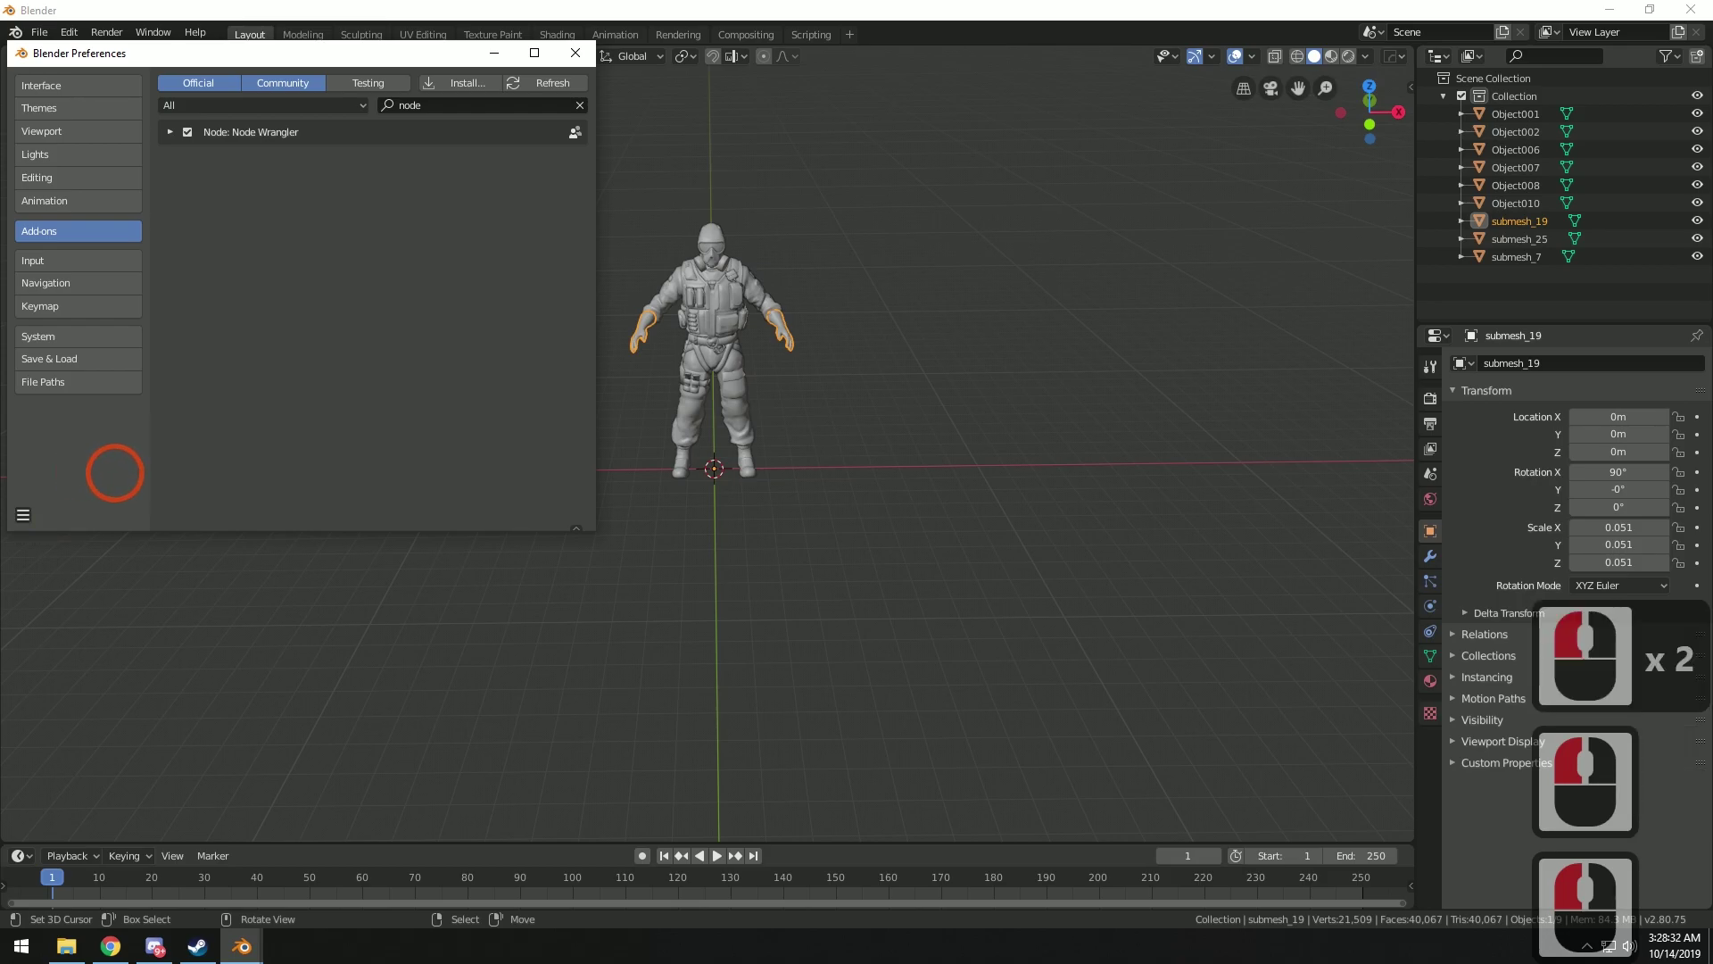
{"action": "left_click", "coordinate": [576, 53]}
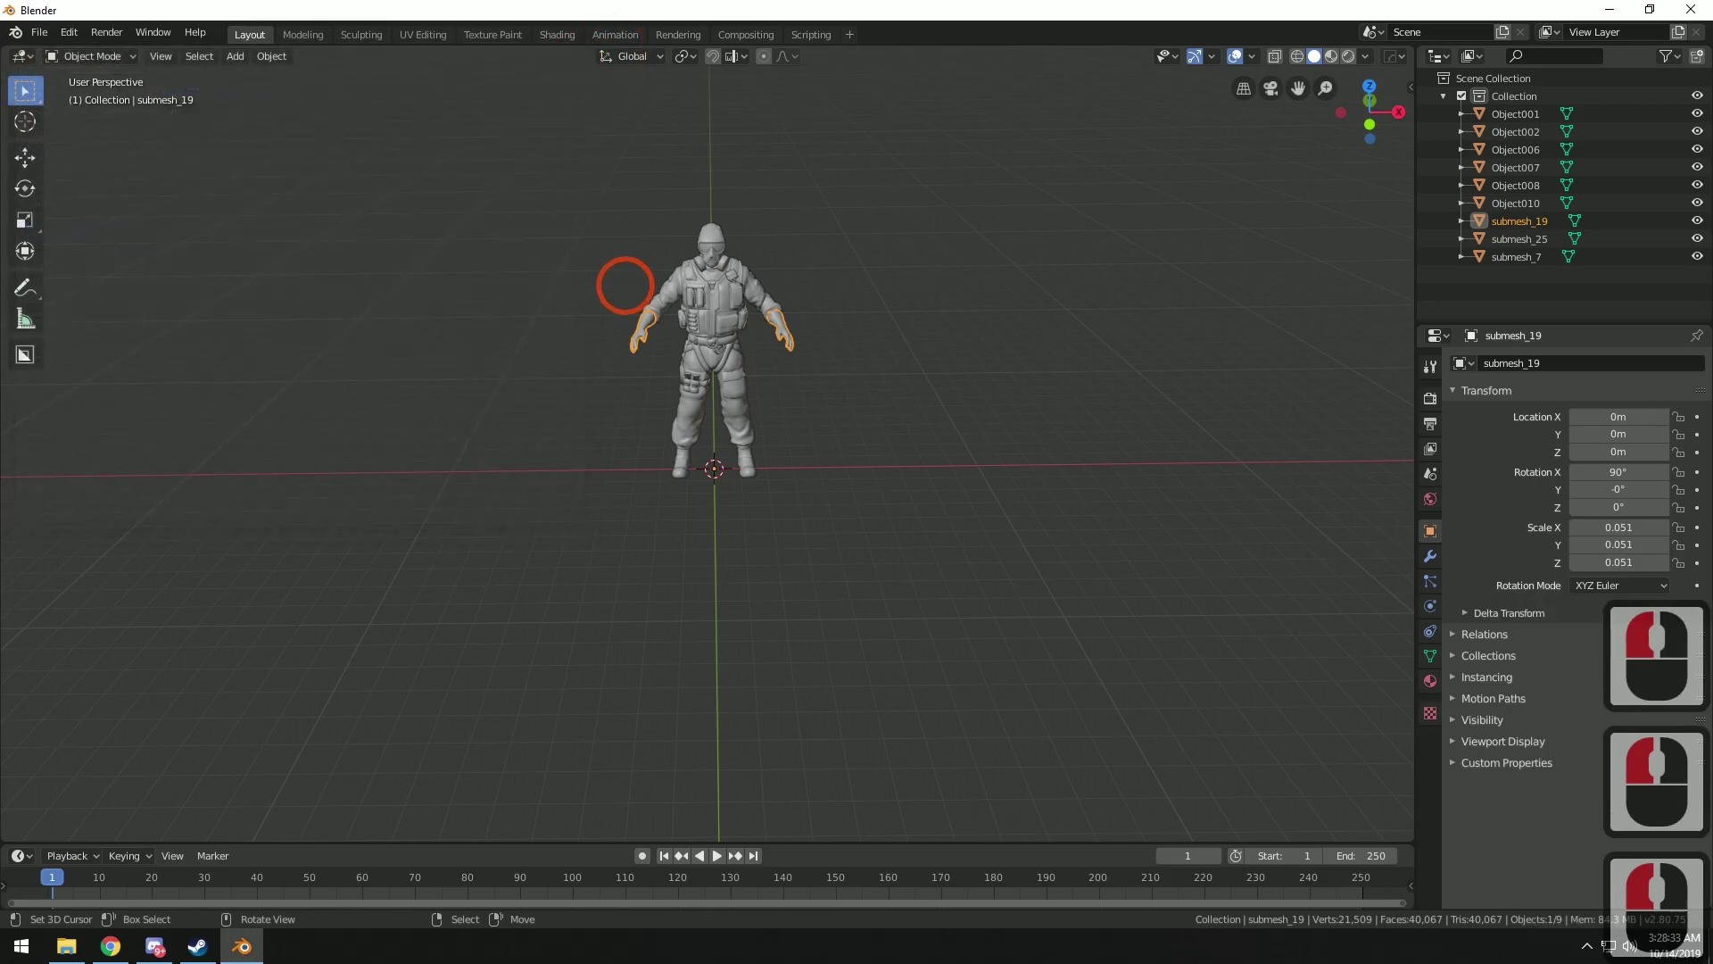
Show the legs object (Object006) in the Shading workspace and make its shared material a single-user copy
{"action": "left_click", "coordinate": [749, 403]}
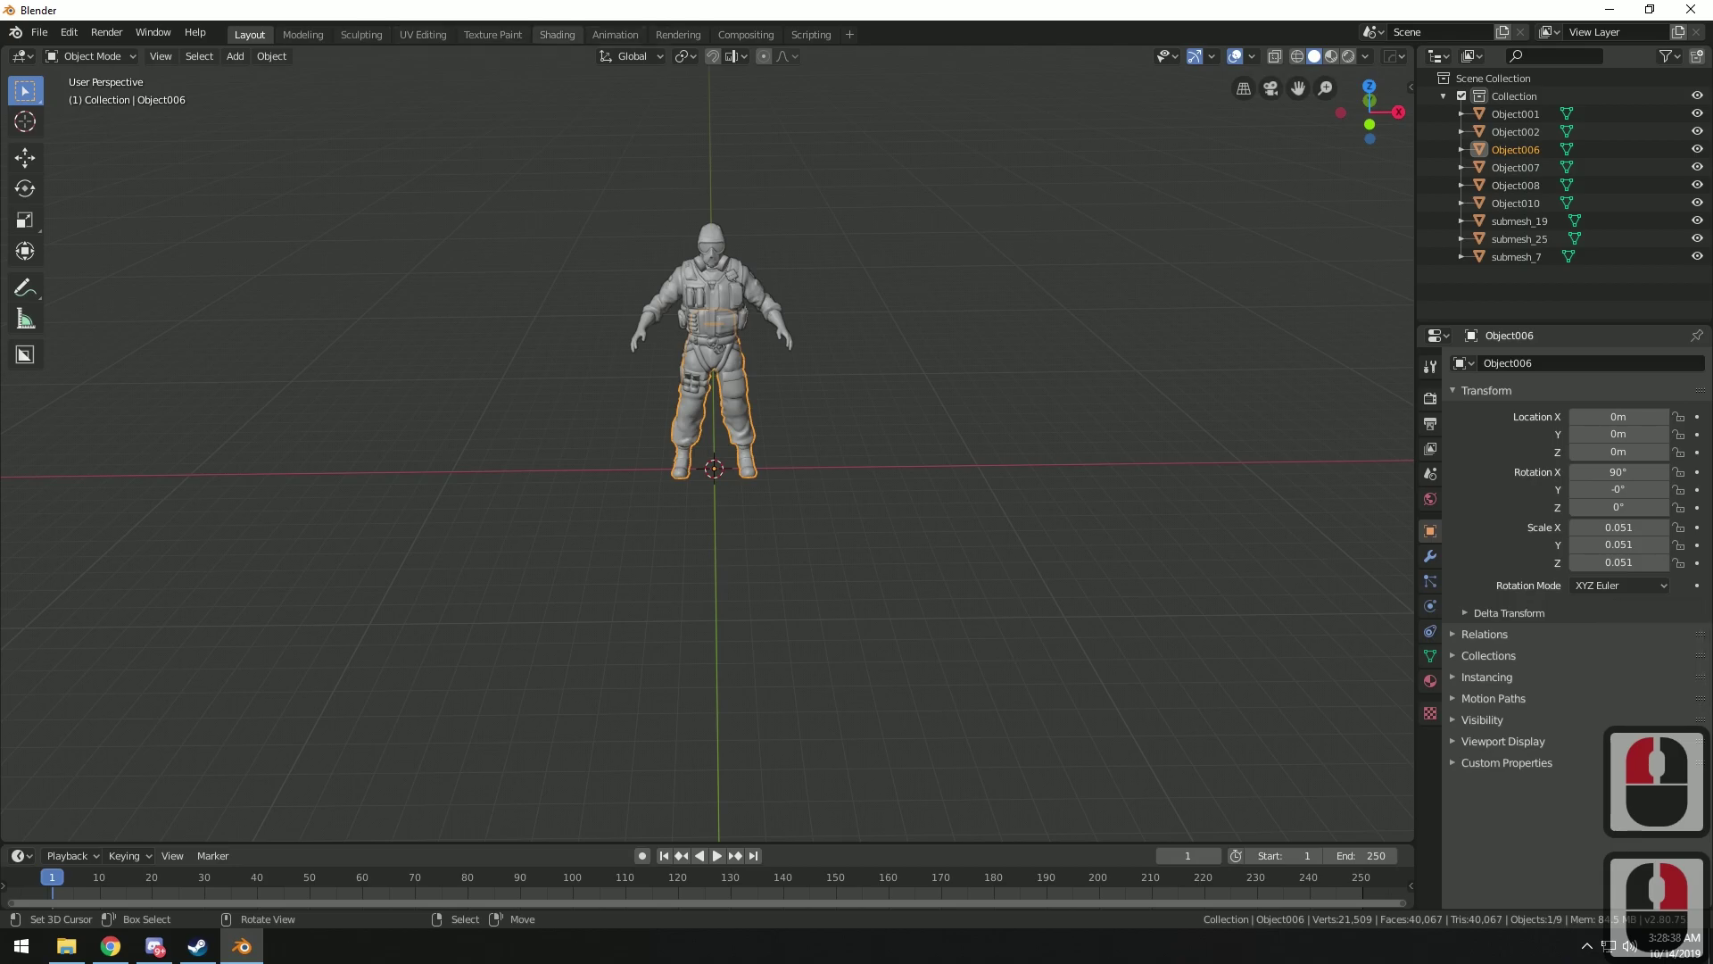
{"action": "left_click", "coordinate": [557, 34]}
{"action": "mouse_move", "coordinate": [735, 312]}
{"action": "middle_mouse_down", "text": "shift"}
{"action": "mouse_move", "coordinate": [734, 329]}
{"action": "mouse_move", "coordinate": [772, 345]}
{"action": "mouse_move", "coordinate": [1016, 321]}
{"action": "mouse_move", "coordinate": [849, 306]}
{"action": "mouse_move", "coordinate": [776, 321]}
{"action": "mouse_move", "coordinate": [745, 295]}
{"action": "middle_mouse_up", "text": "shift"}
{"action": "scroll", "coordinate": [734, 330], "scroll_direction": "up", "scroll_amount": 4}
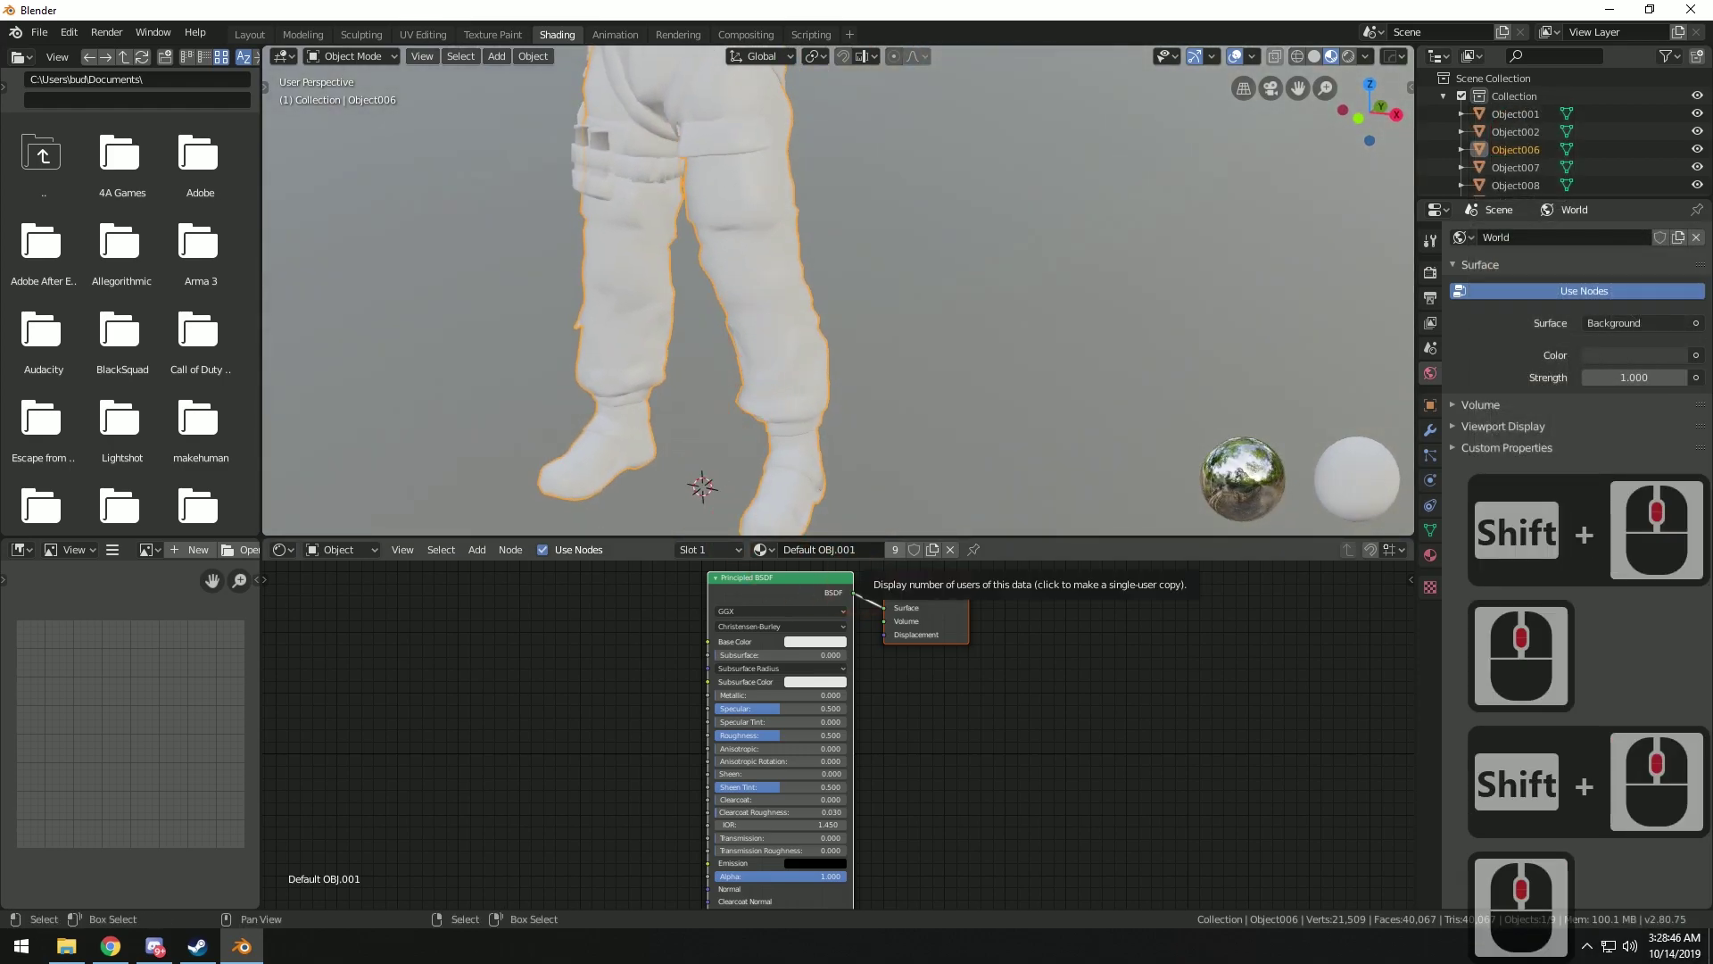
{"action": "left_click", "coordinate": [895, 550]}
{"action": "left_click", "coordinate": [772, 550]}
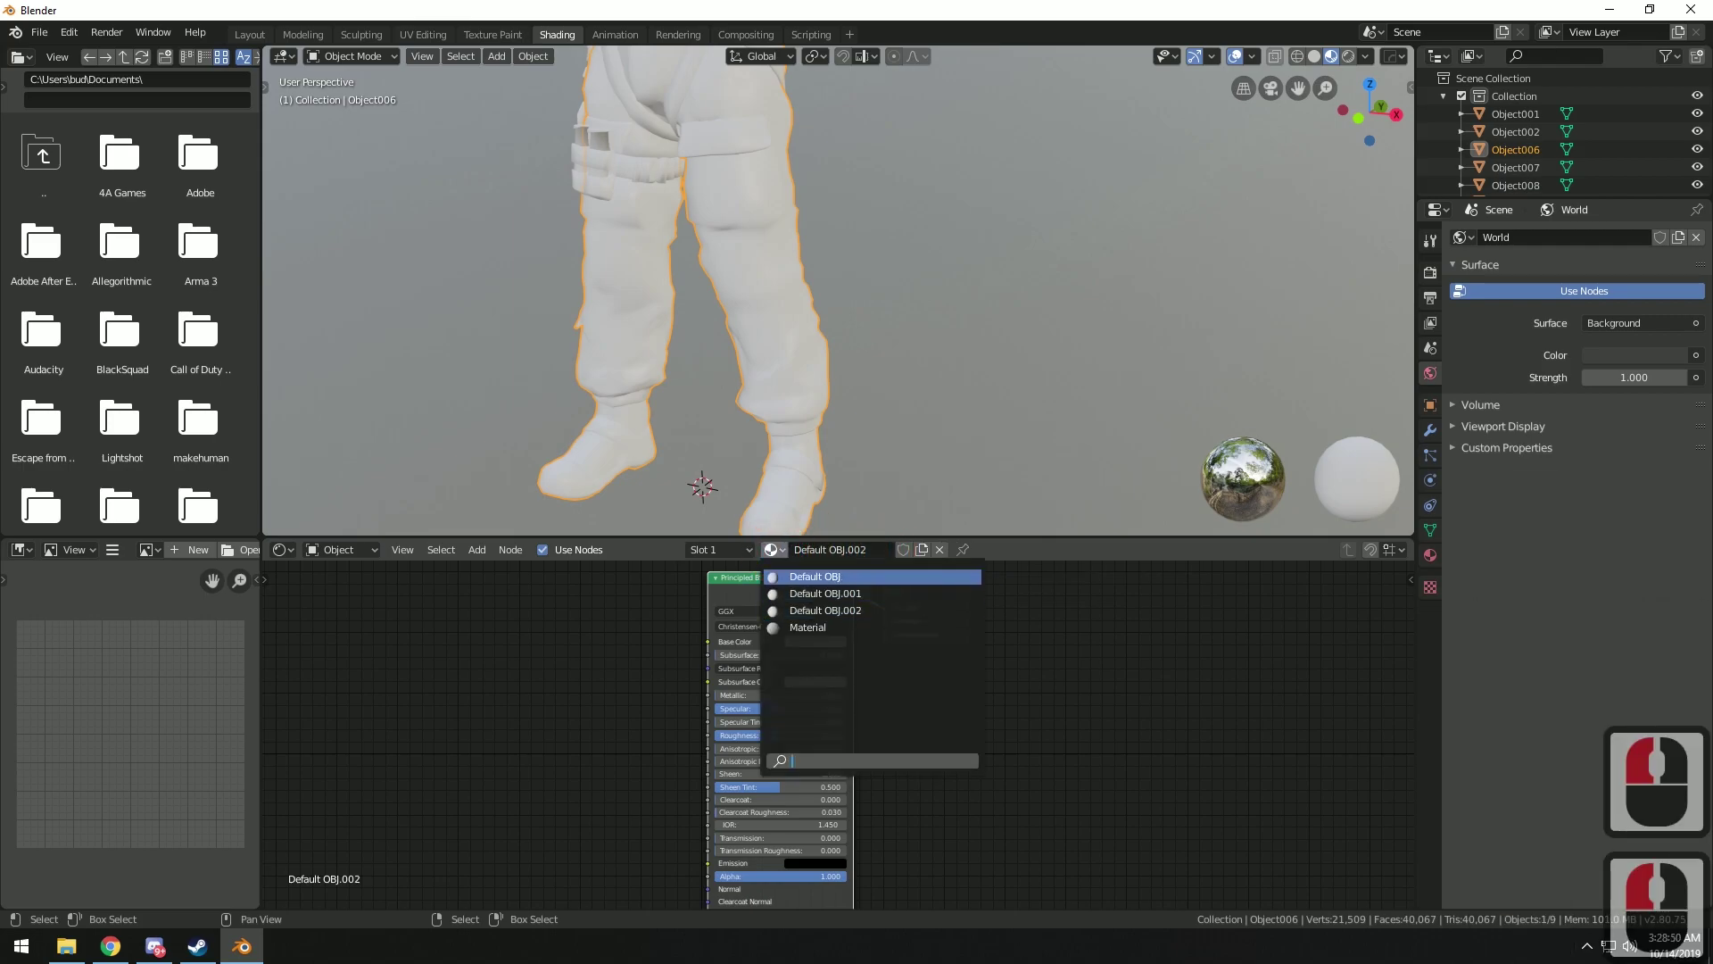
Duplicate the legs object's material five more times and open the list of available materials
{"action": "left_click", "coordinate": [910, 549]}
{"action": "left_click", "coordinate": [919, 550]}
{"action": "left_click", "coordinate": [919, 551]}
{"action": "left_click", "coordinate": [919, 550]}
{"action": "left_click", "coordinate": [919, 550]}
{"action": "left_click", "coordinate": [919, 551]}
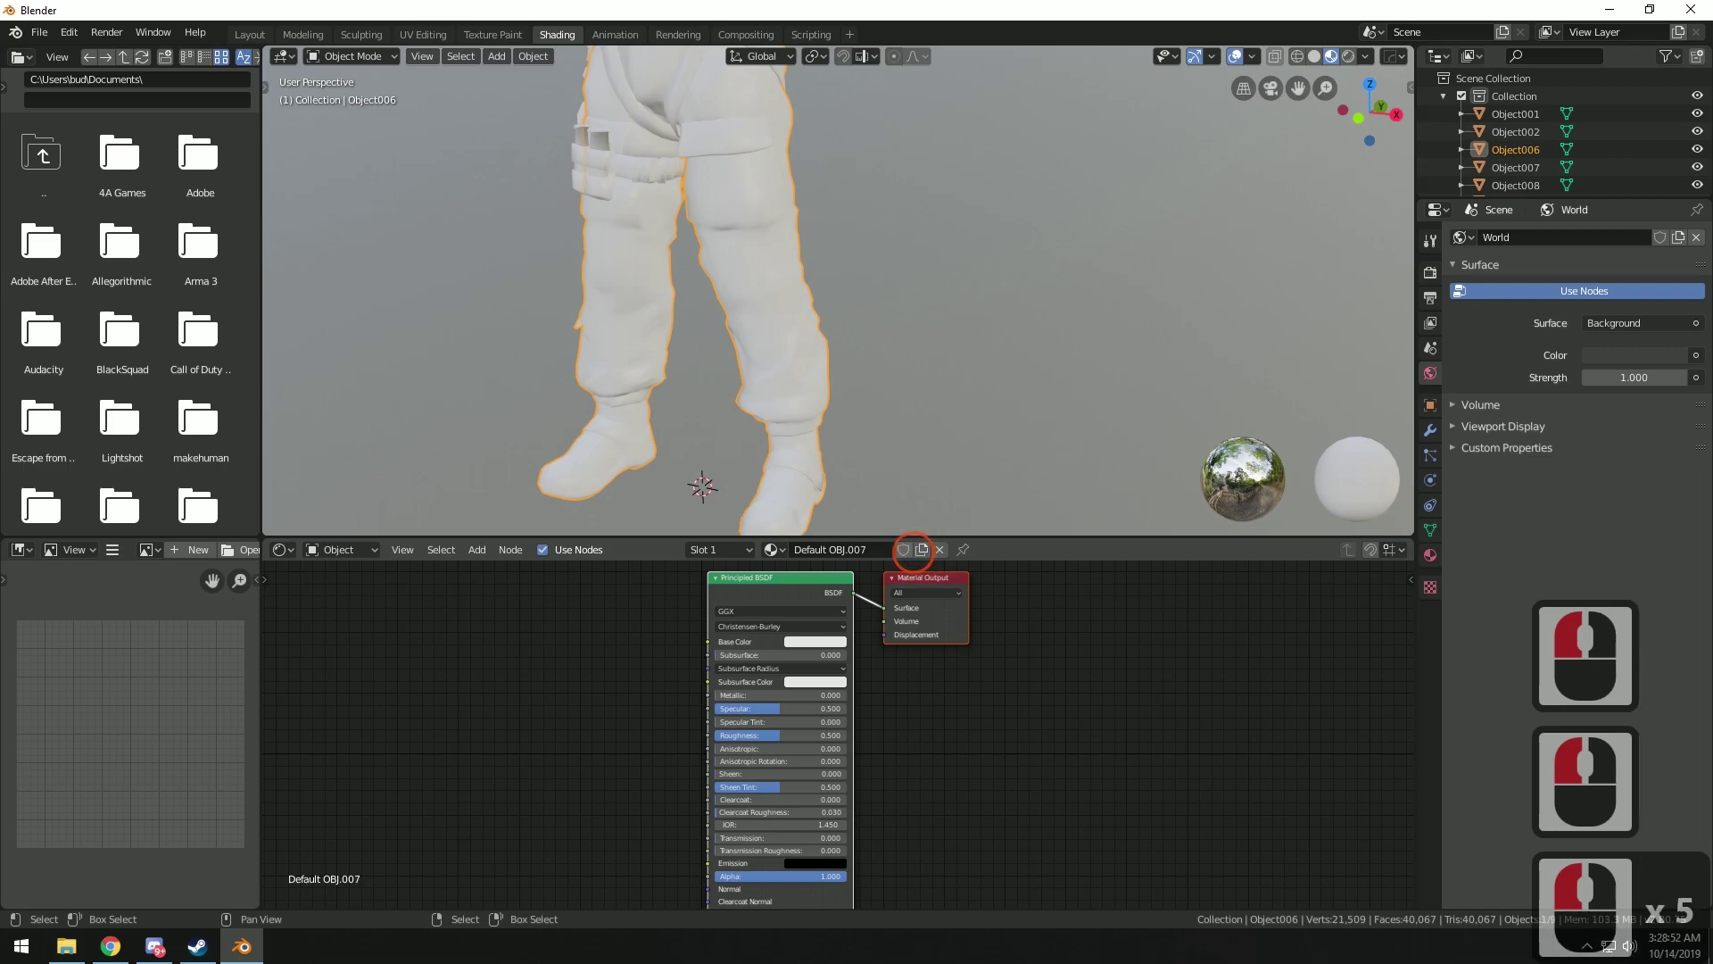
{"action": "left_click", "coordinate": [777, 551]}
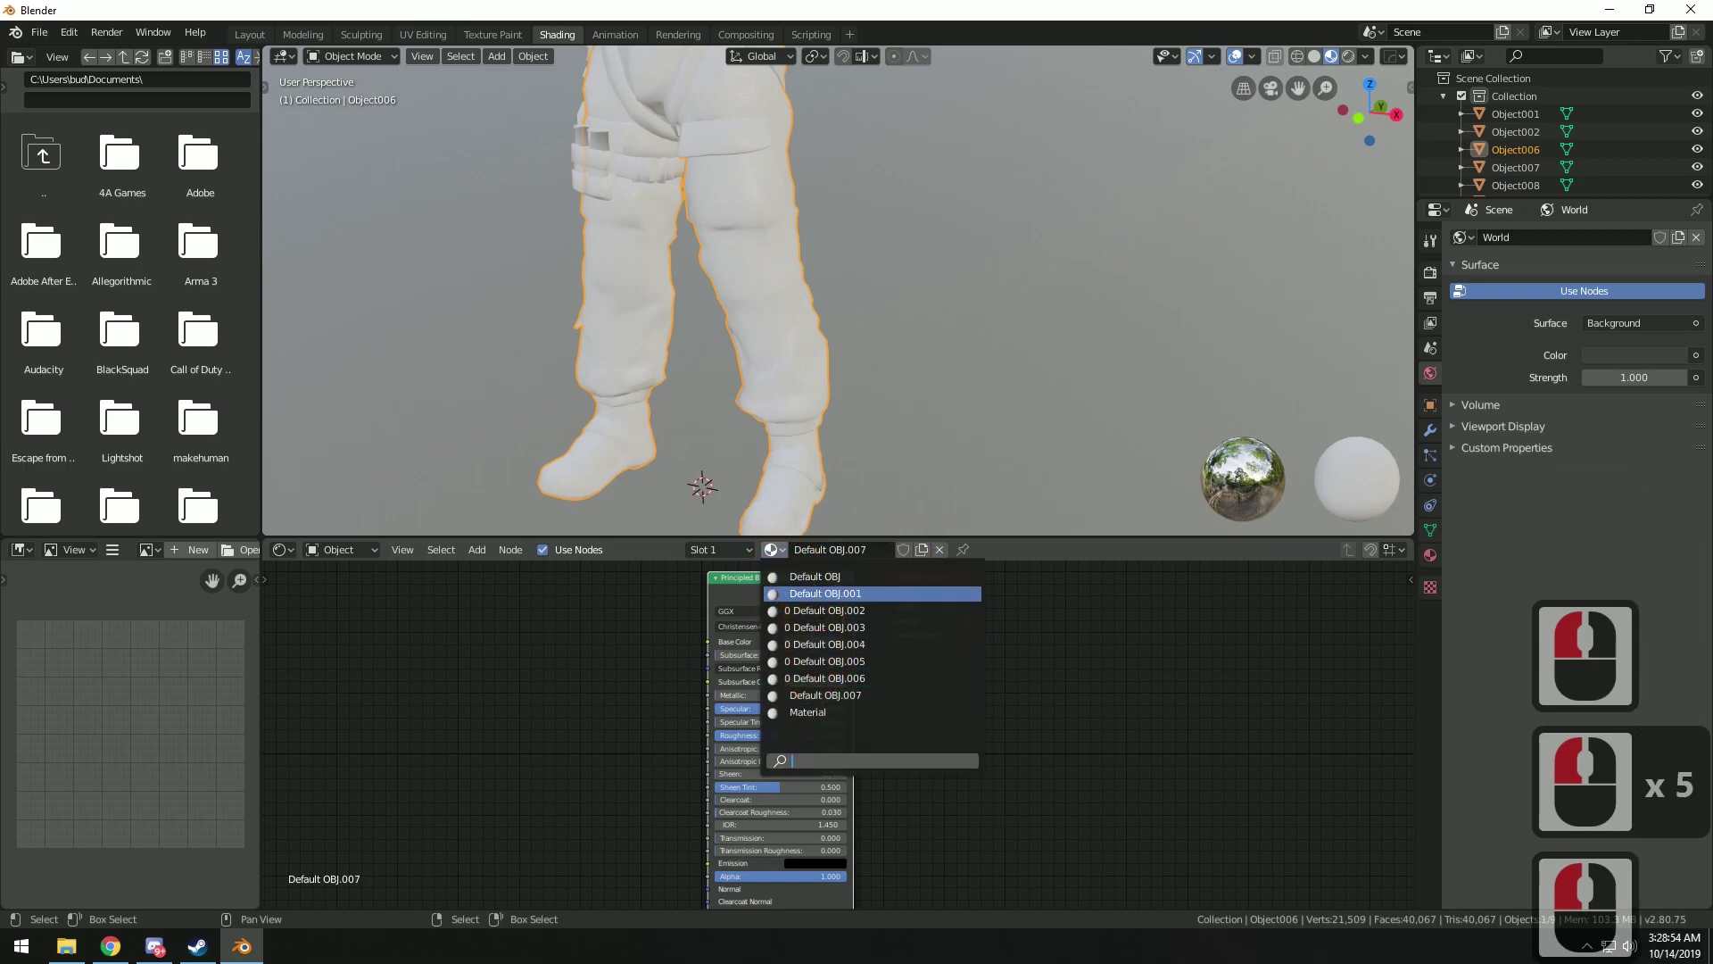
Duplicate the legs object's material three more times
{"action": "left_click", "coordinate": [925, 549]}
{"action": "left_click", "coordinate": [918, 551]}
{"action": "left_click", "coordinate": [918, 552]}
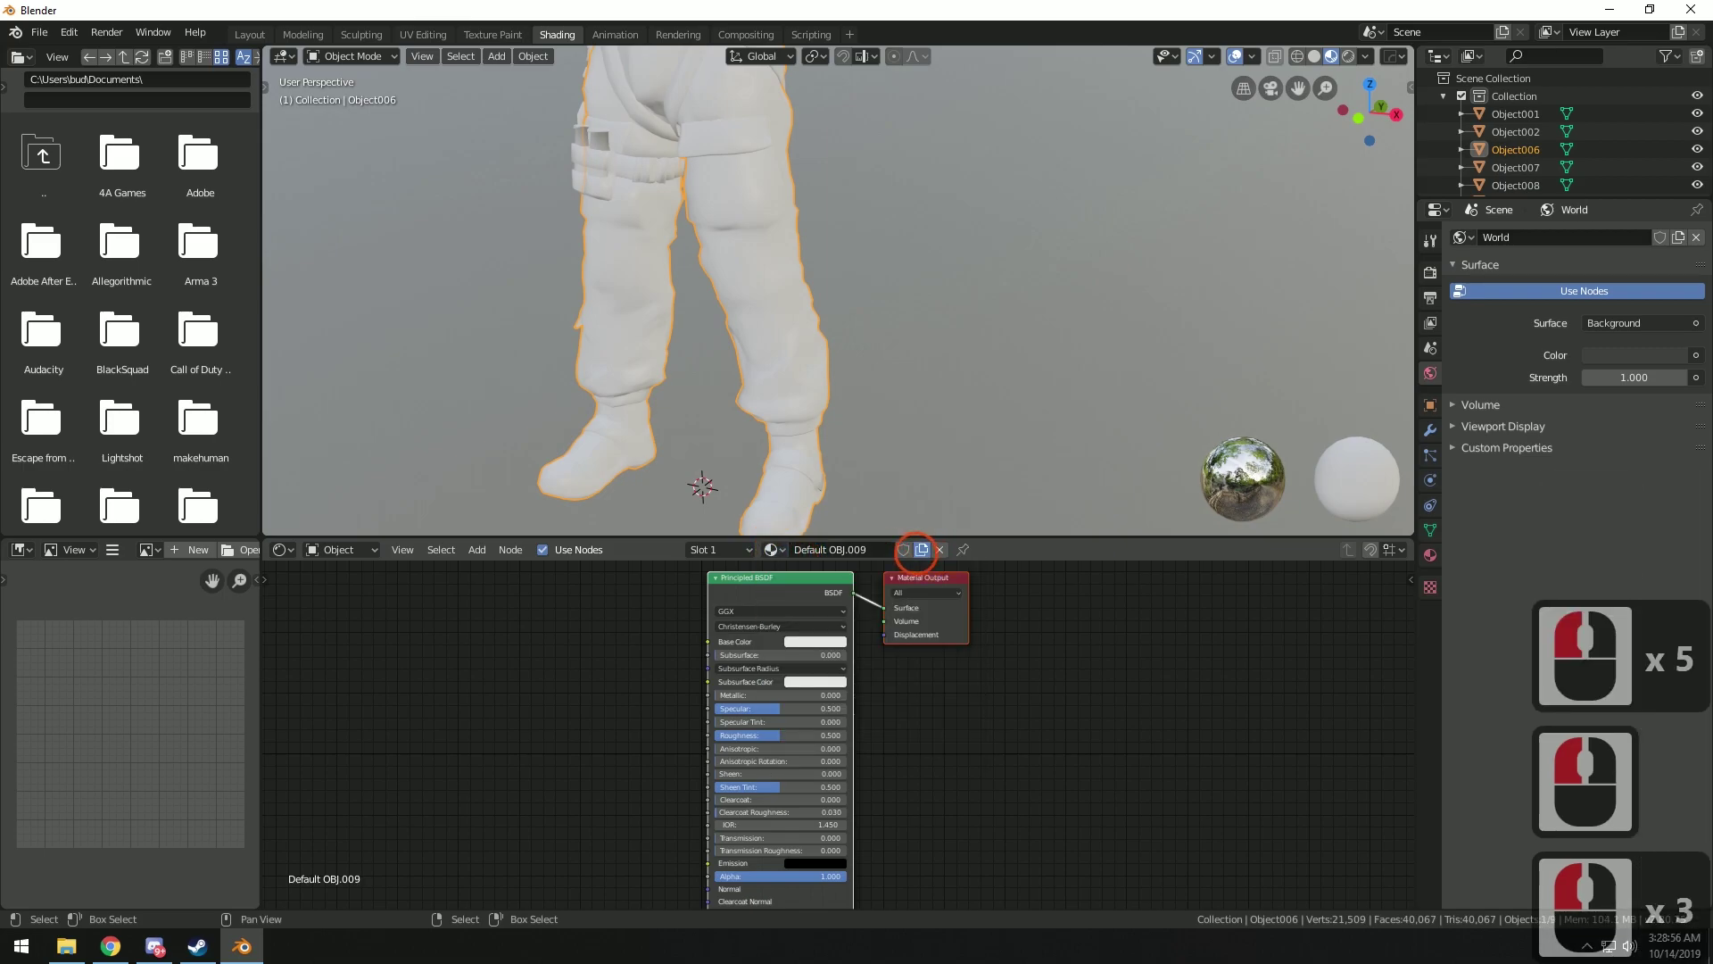
{"action": "double_click", "coordinate": [792, 549]}
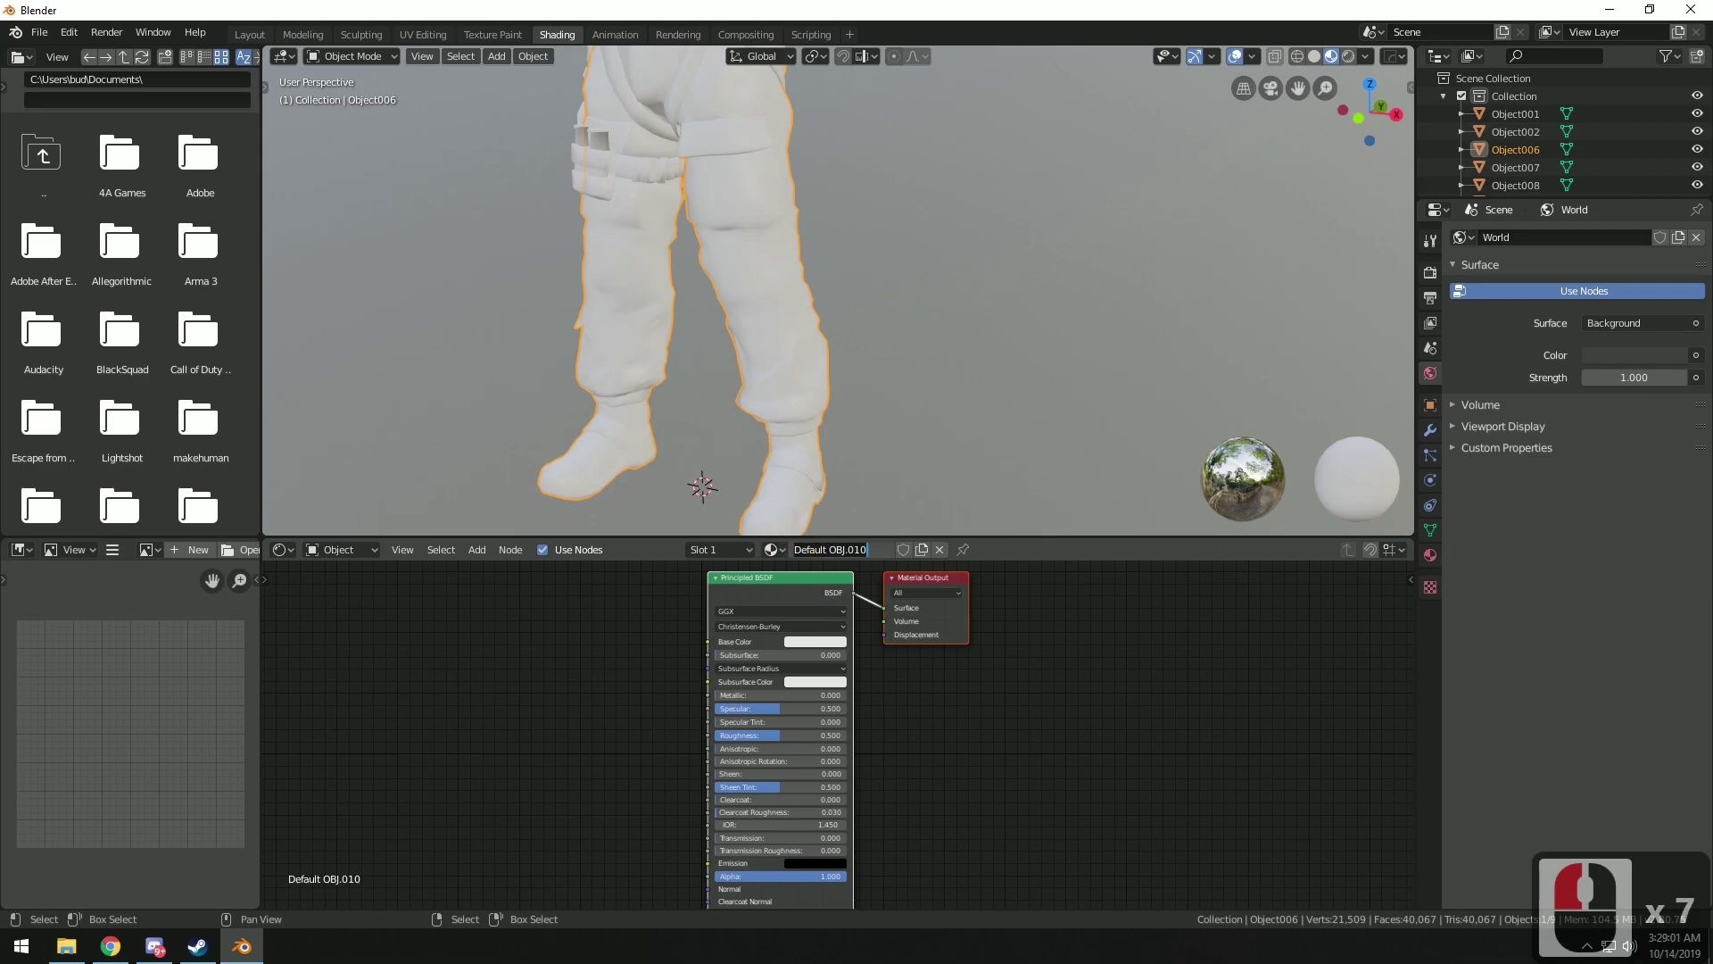
{"action": "left_click", "coordinate": [41, 35]}
{"action": "left_click", "coordinate": [699, 594]}
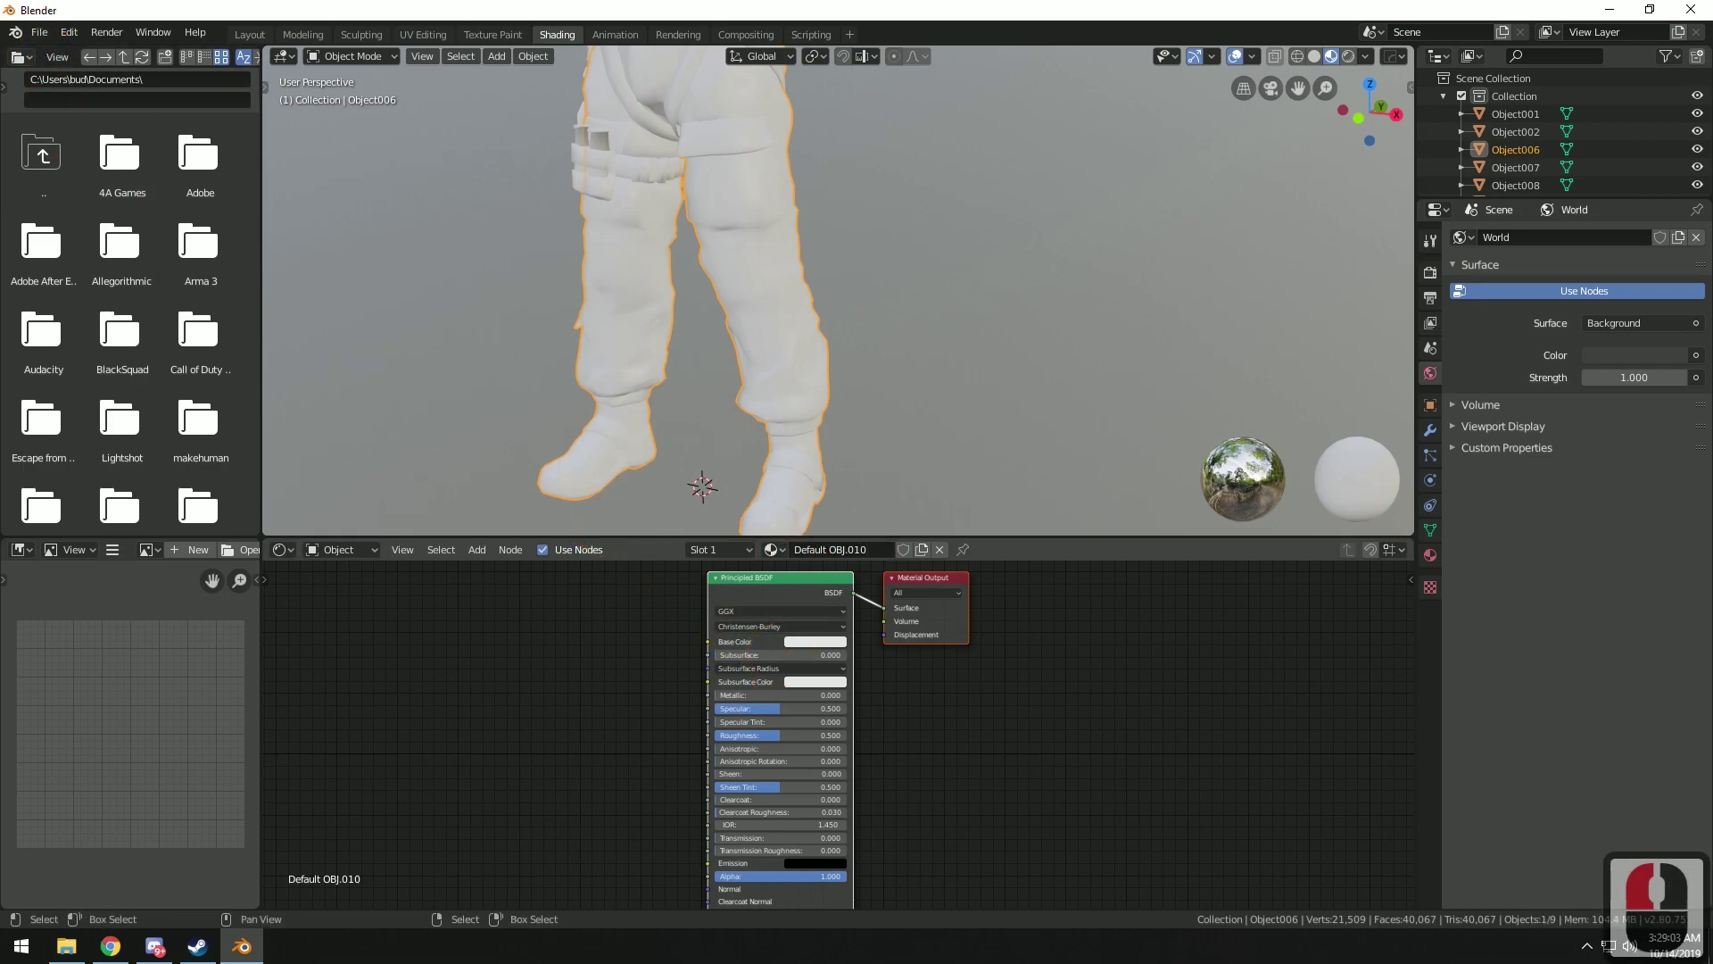
{"action": "left_click", "coordinate": [799, 581]}
{"action": "left_click", "coordinate": [705, 402]}
{"action": "right_click", "coordinate": [751, 307]}
{"action": "right_click", "coordinate": [734, 330]}
{"action": "right_click", "coordinate": [788, 385]}
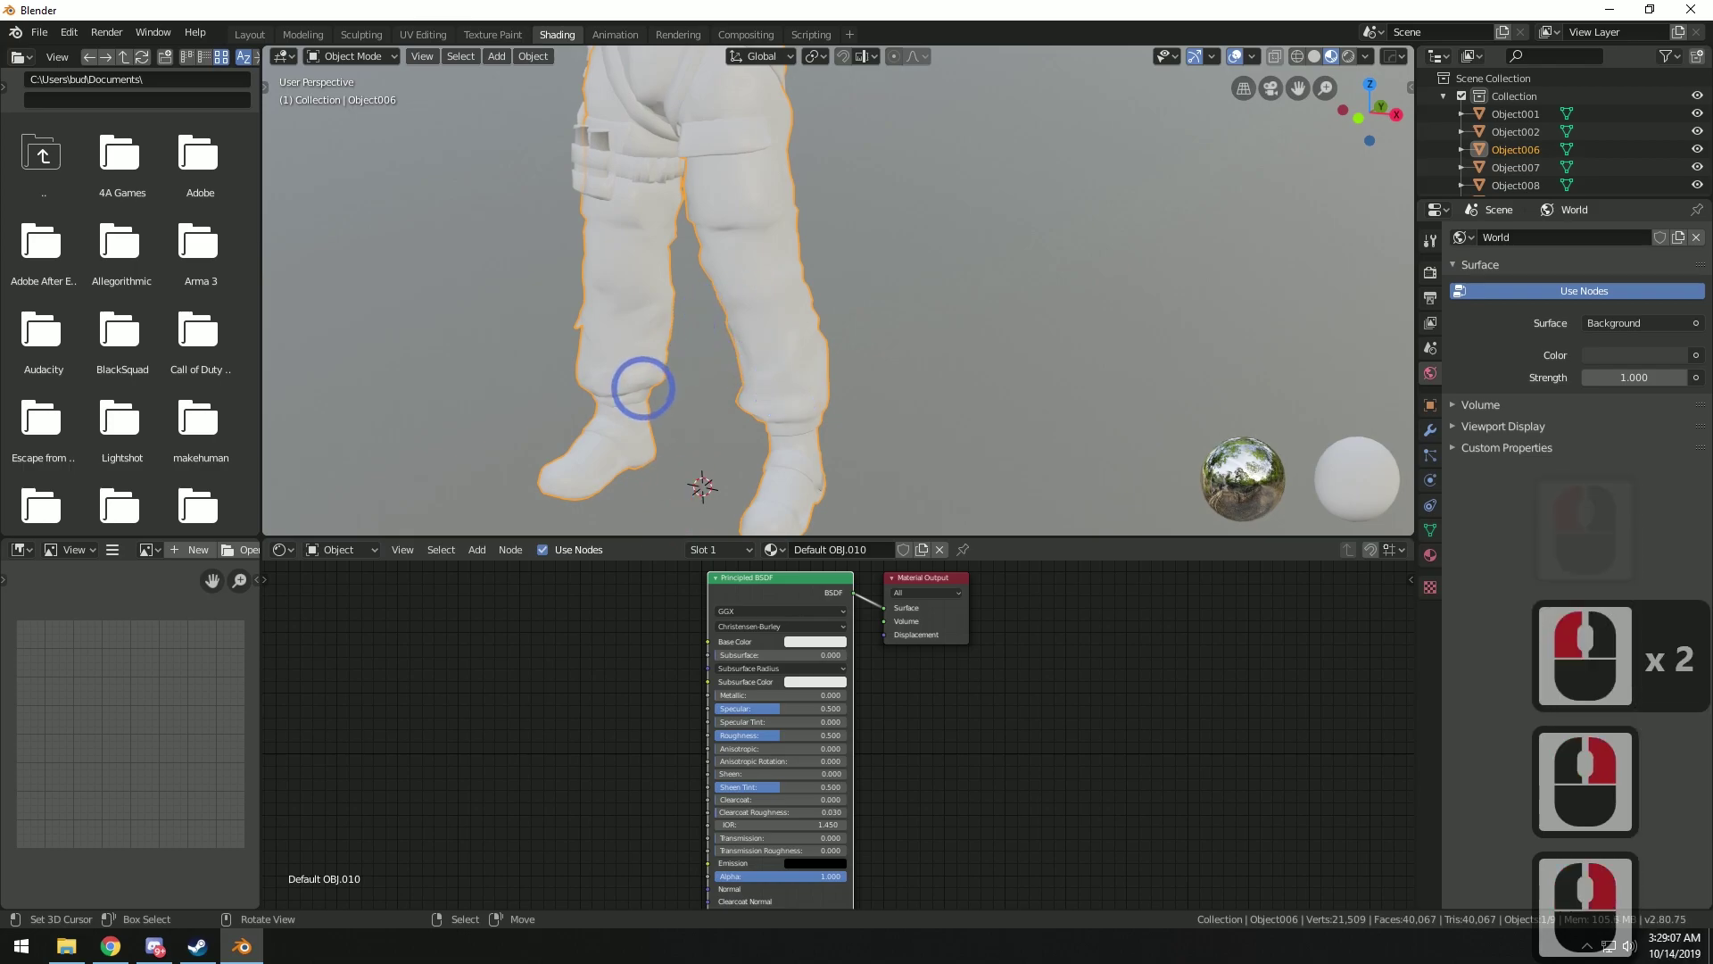
Start Node Wrangler's Principled Texture Setup on the legs material's Principled BSDF node and open the CHR_SAS_Mute folder
{"action": "scroll", "coordinate": [660, 353], "scroll_direction": "down", "scroll_amount": 4}
{"action": "middle_click_drag", "start_coordinate": [732, 301], "coordinate": [669, 363], "text": "shift"}
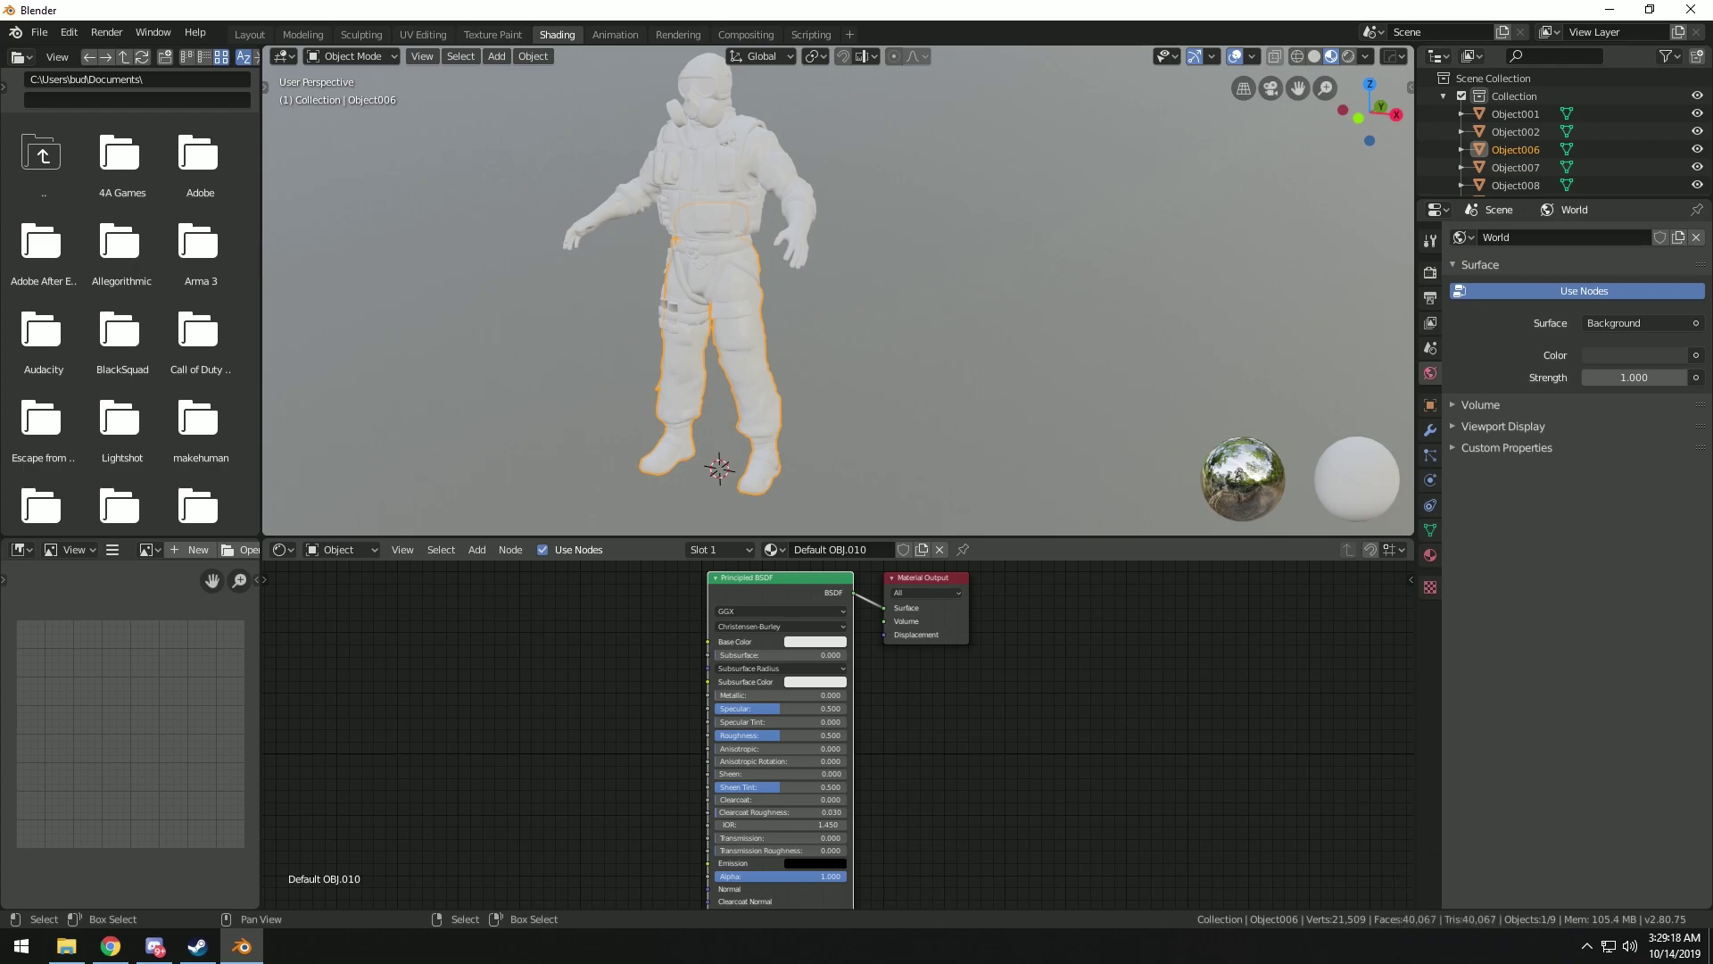
{"action": "left_click", "coordinate": [776, 579]}
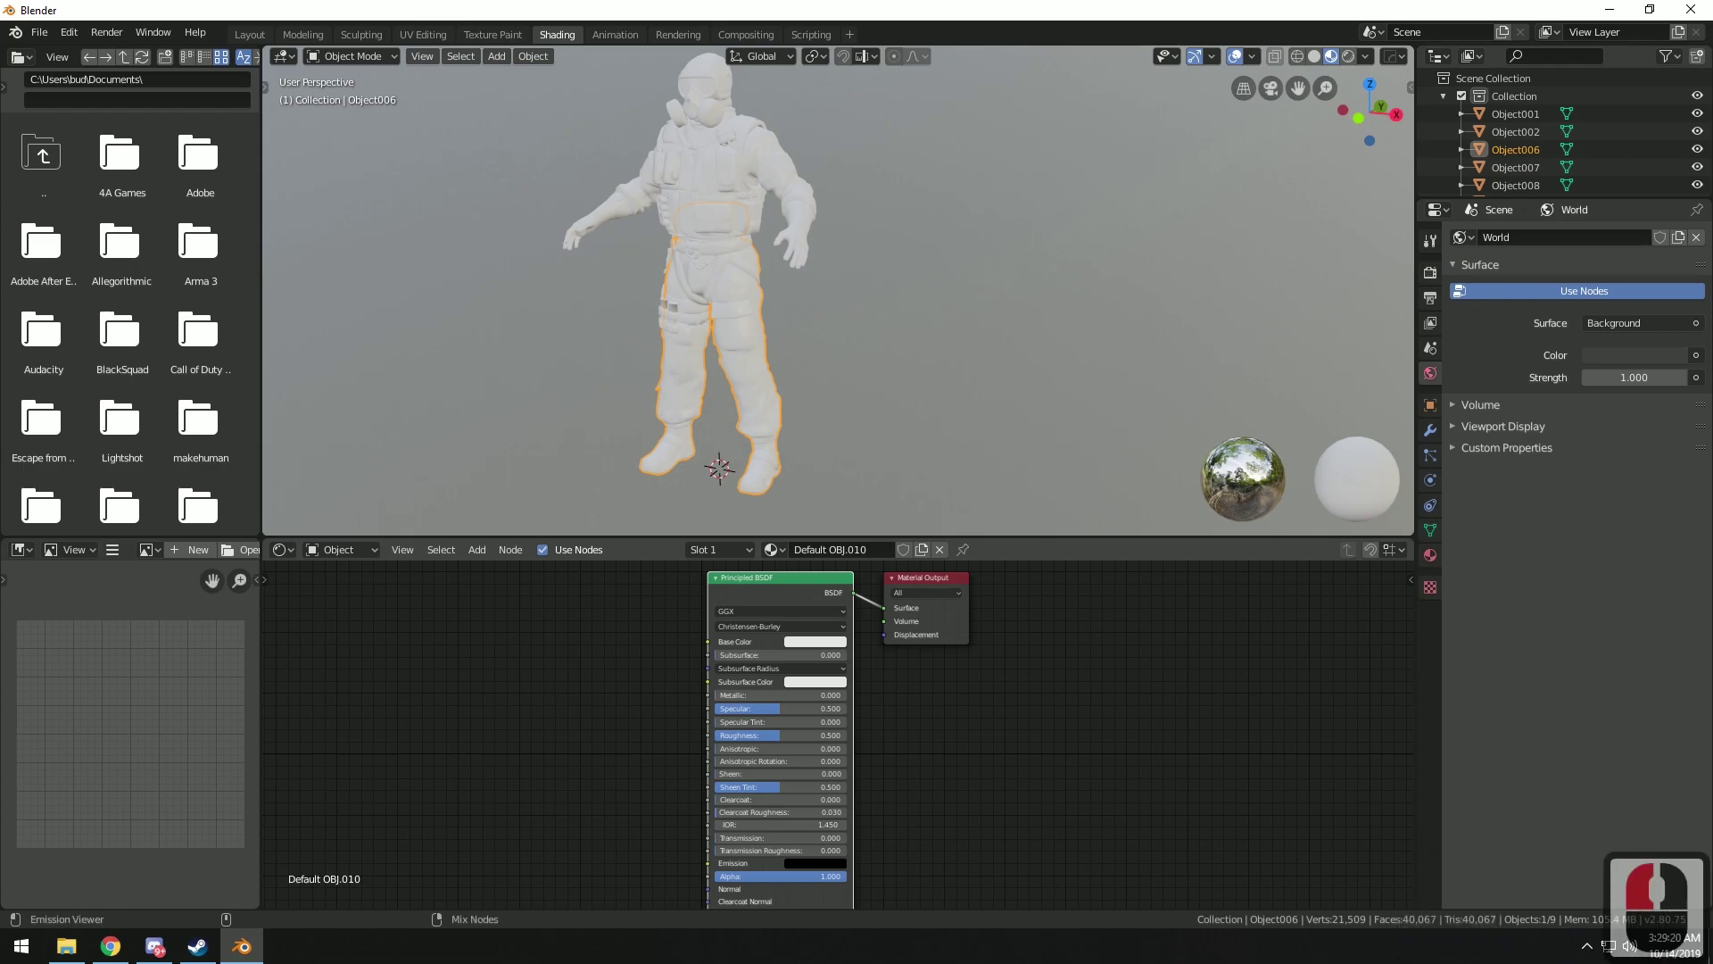
{"action": "key", "text": "ctrl+shift+t"}
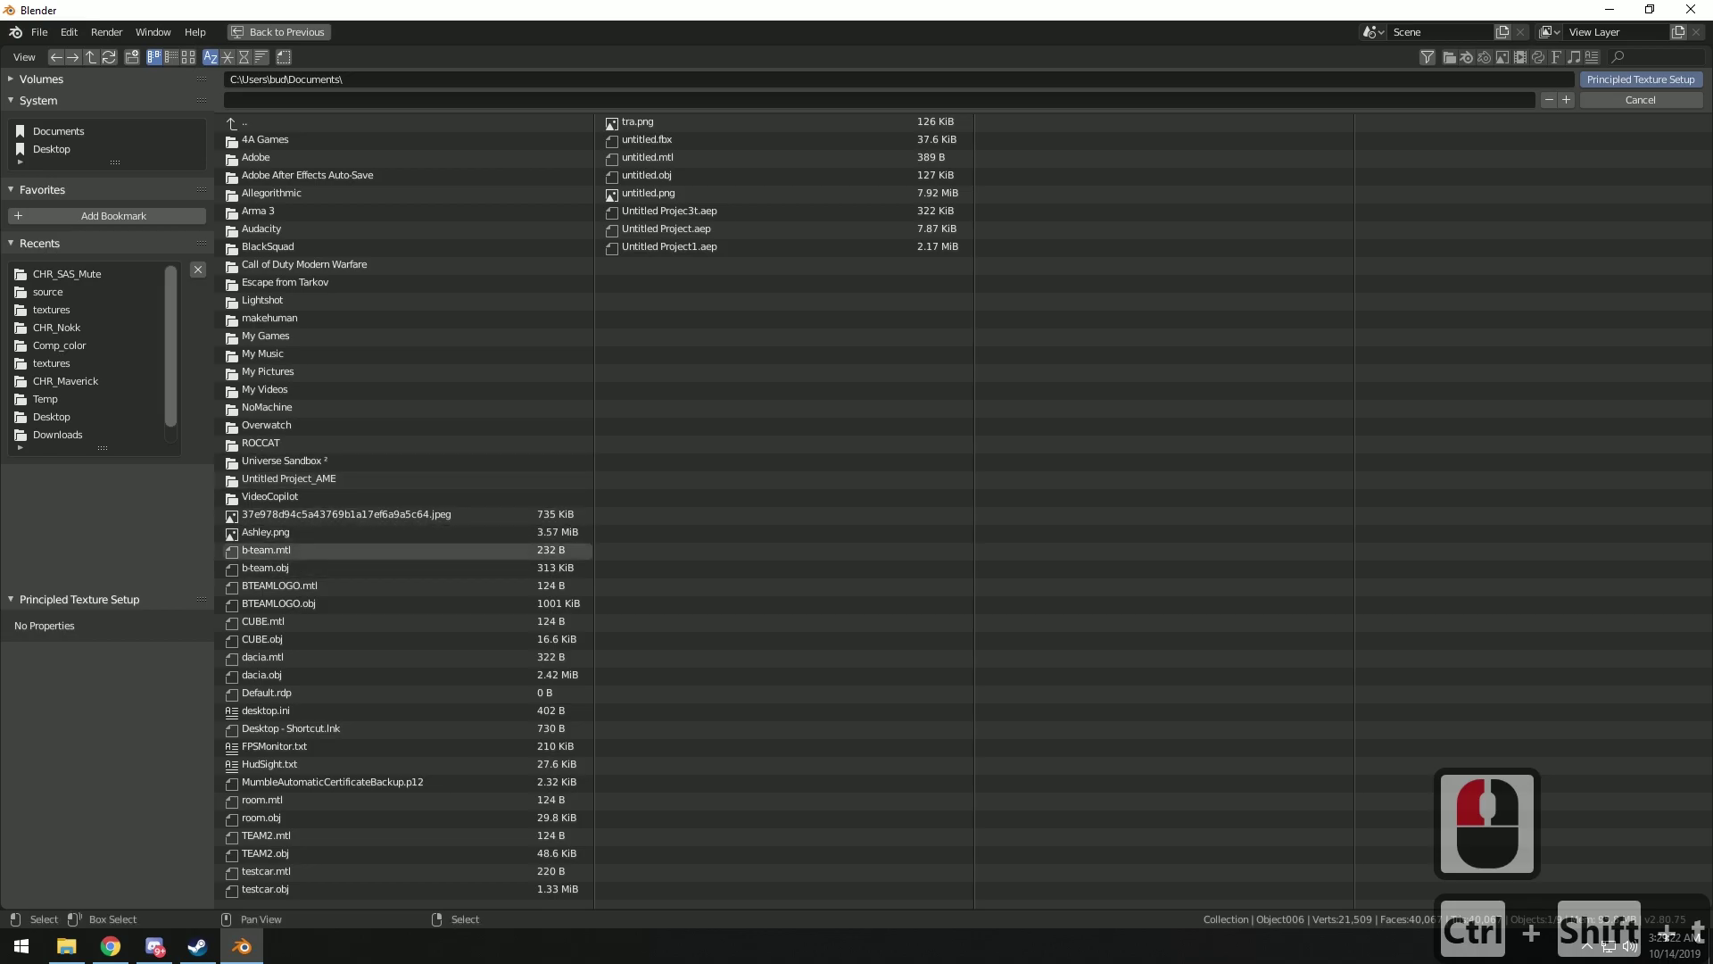
{"action": "left_click", "coordinate": [67, 274]}
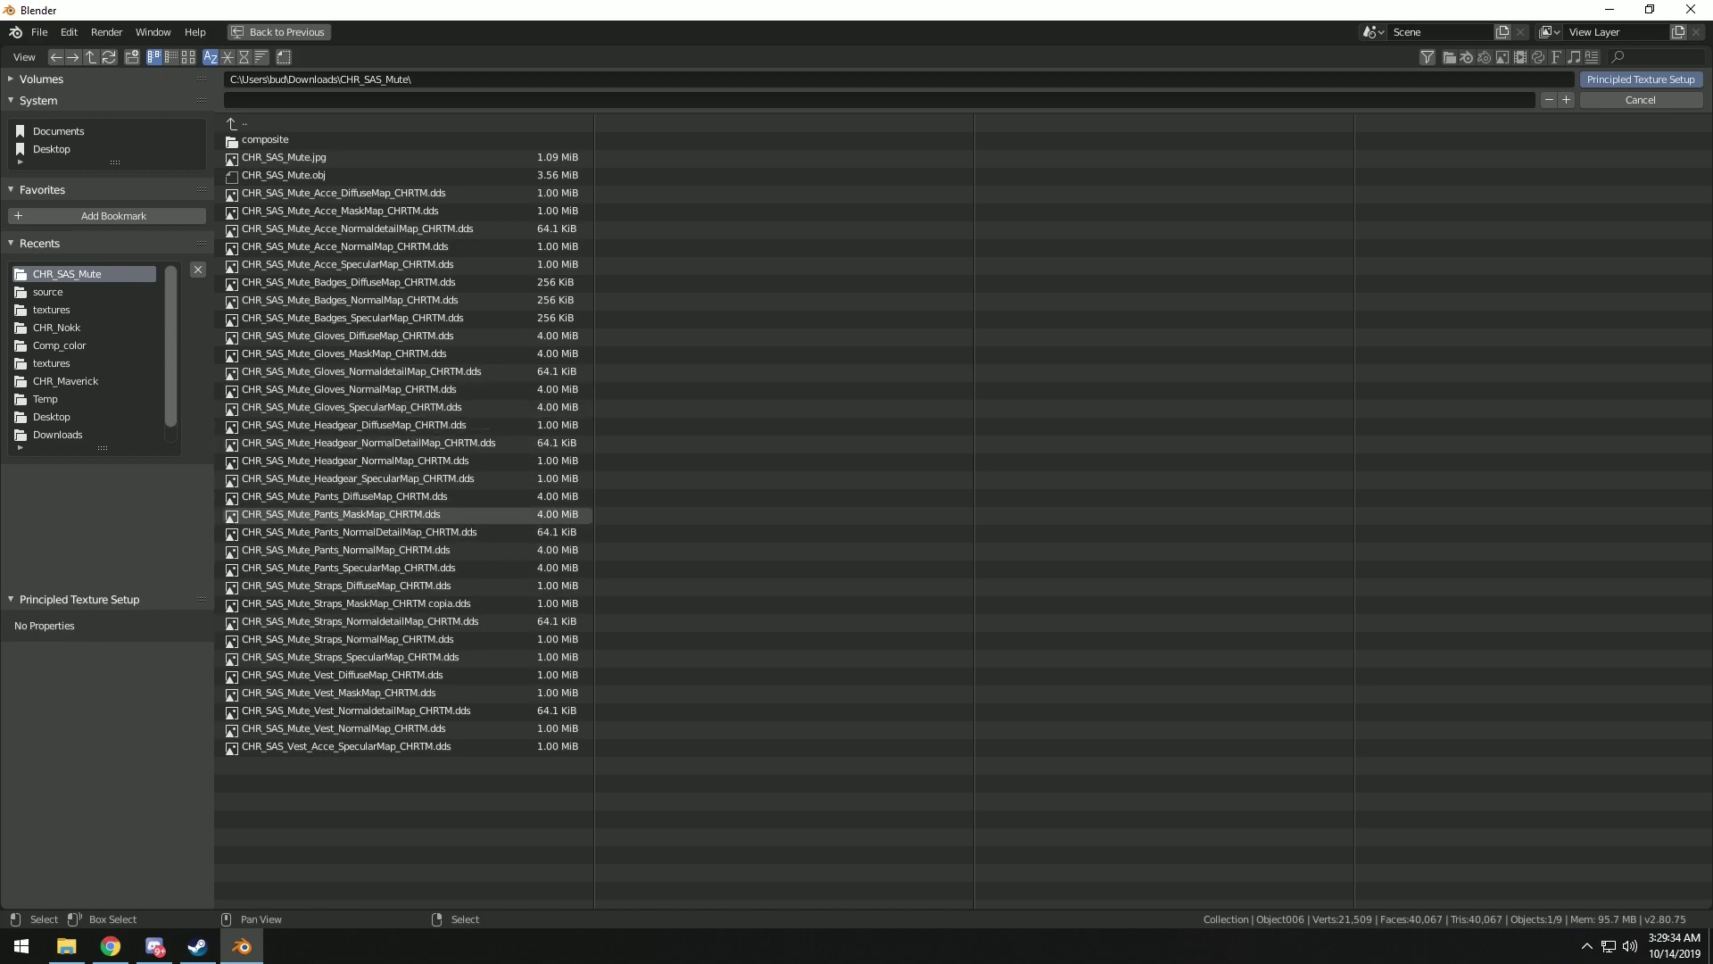
Load the CHR_SAS_Mute_Pants DiffuseMap, NormalMap and SpecularMap textures into the legs object's material
{"action": "left_click", "coordinate": [402, 496]}
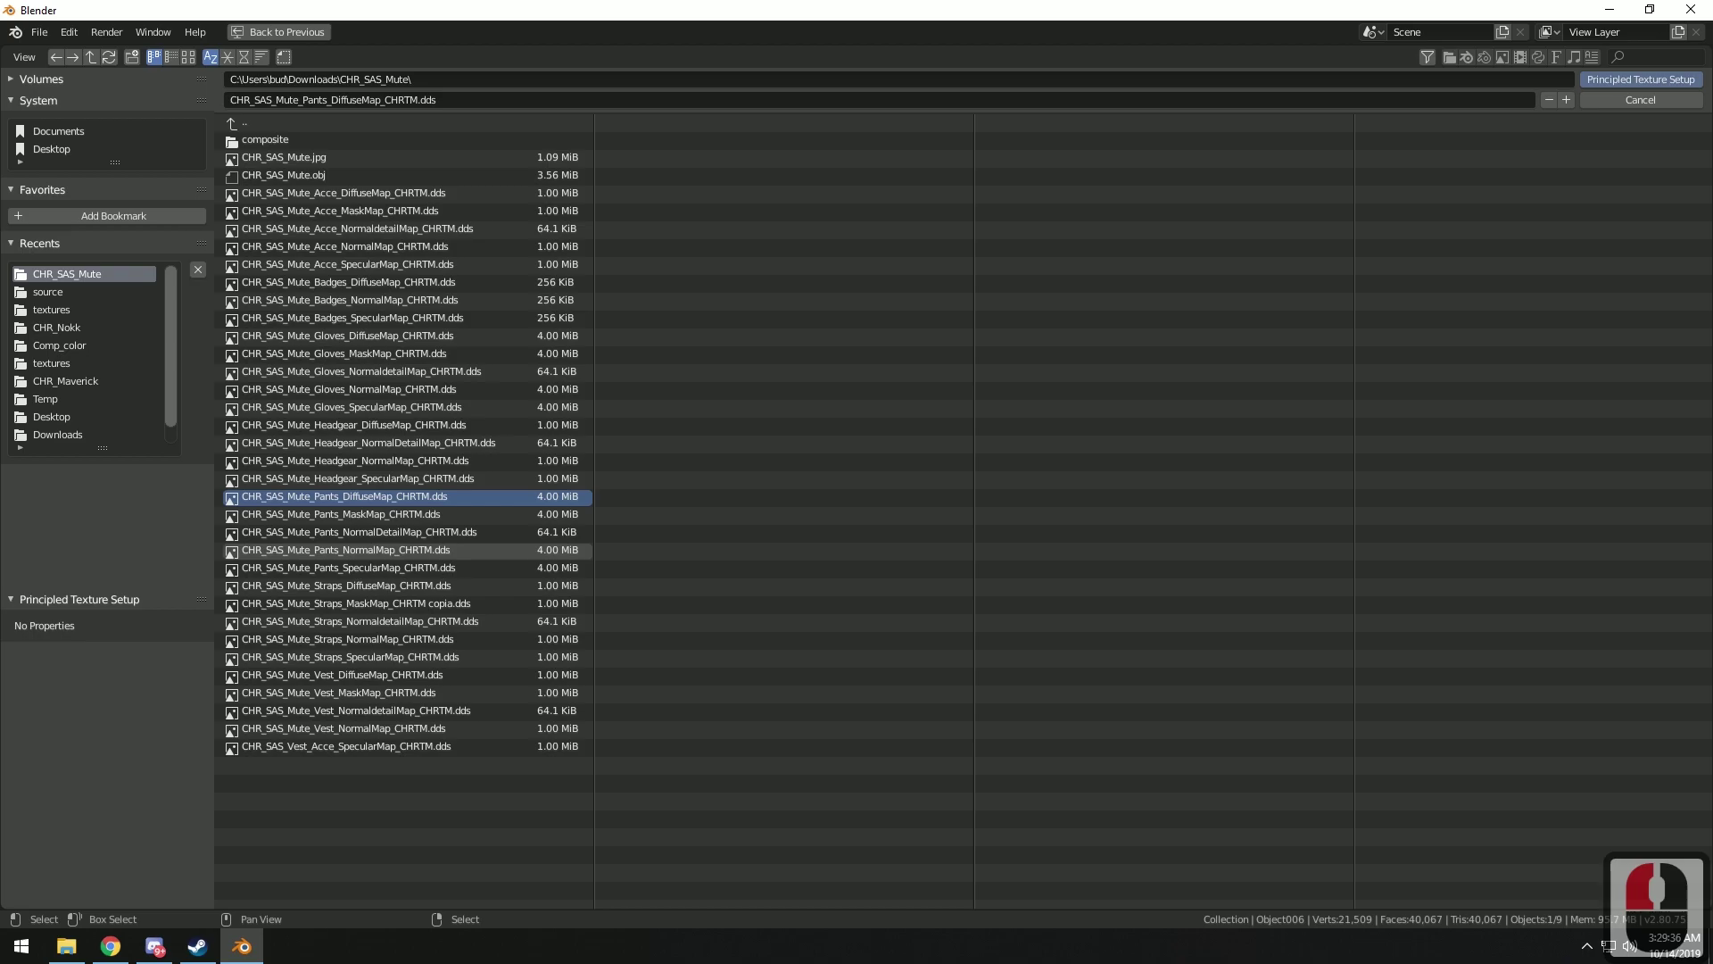
{"action": "left_click", "coordinate": [464, 549], "text": "shift"}
{"action": "left_click", "coordinate": [429, 568], "text": "shift"}
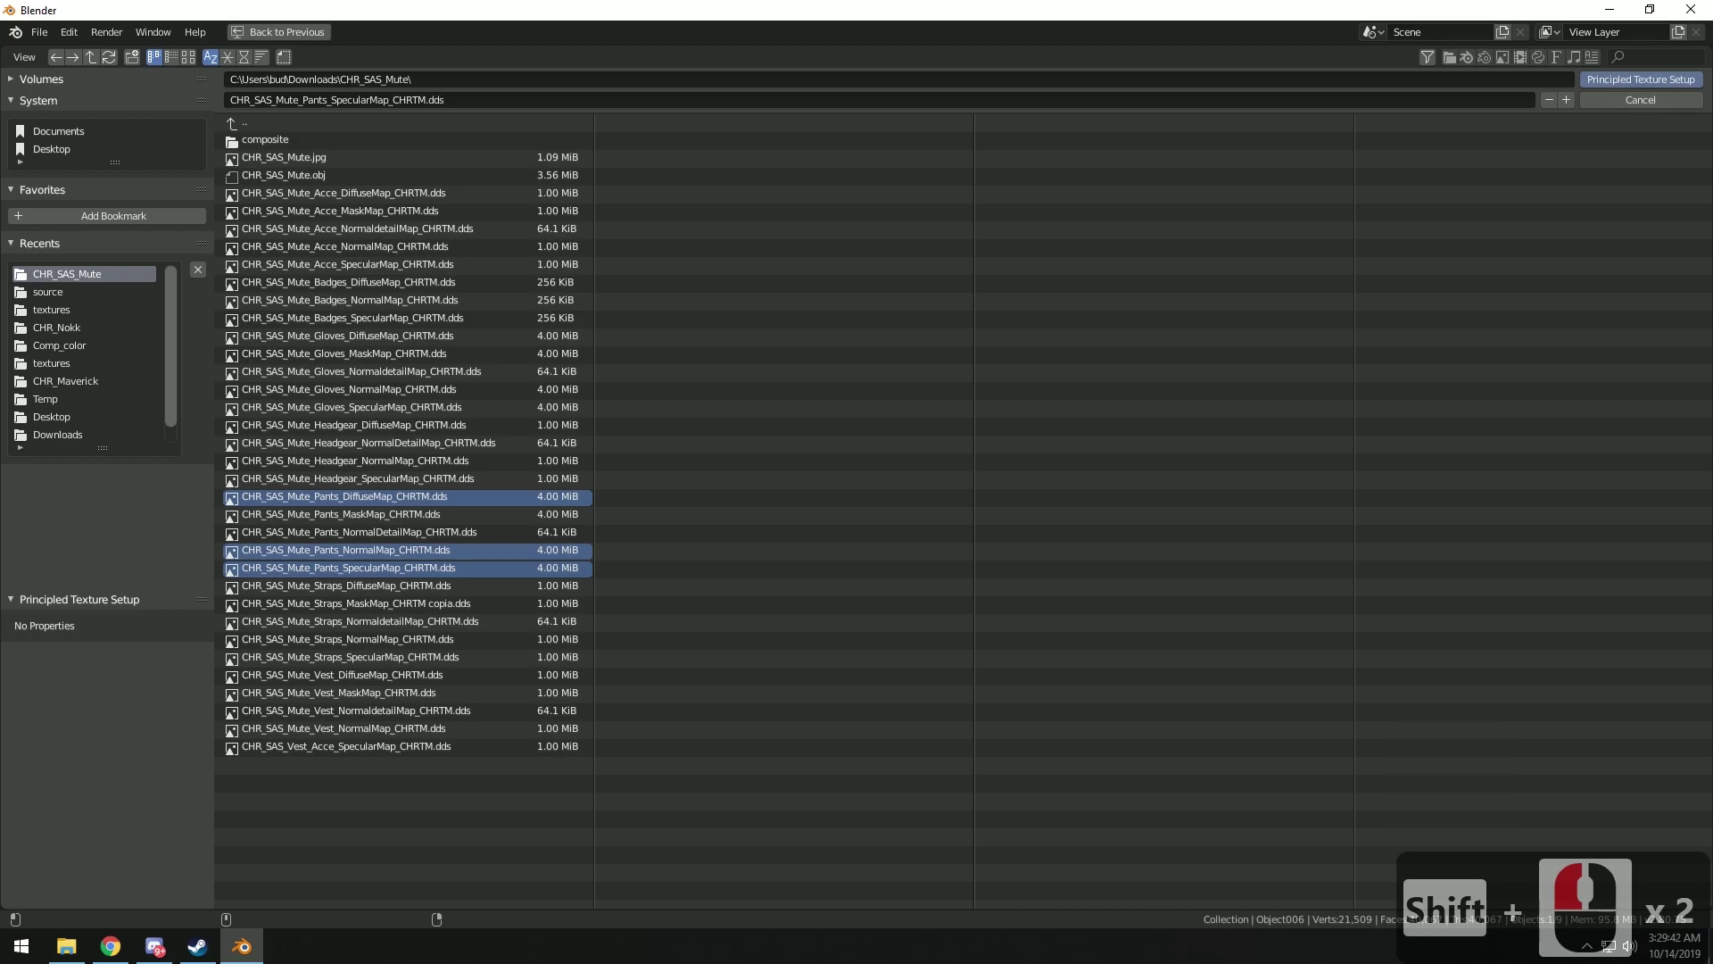
{"action": "left_click", "coordinate": [1641, 80]}
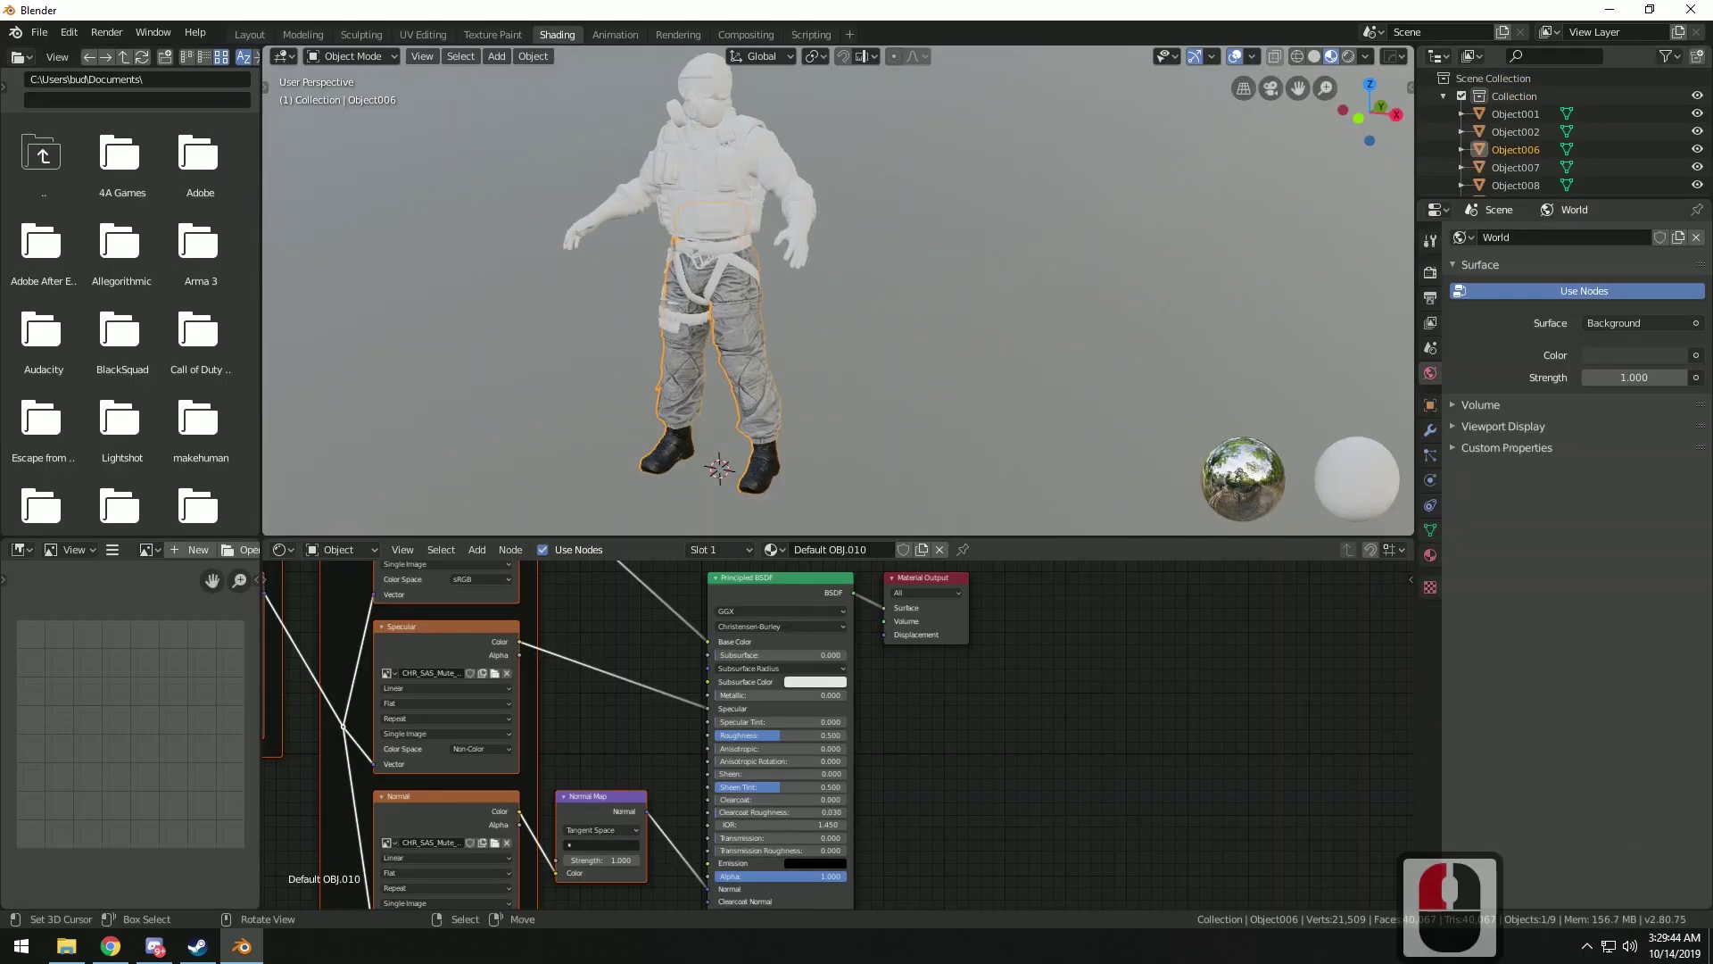
Inspect the textured legs up close and rename their material to "pants"
{"action": "scroll", "coordinate": [821, 352], "scroll_direction": "up", "scroll_amount": 2}
{"action": "middle_click_drag", "start_coordinate": [821, 355], "coordinate": [870, 337]}
{"action": "scroll", "coordinate": [771, 263], "scroll_direction": "up", "scroll_amount": 3}
{"action": "scroll", "coordinate": [871, 337], "scroll_direction": "down", "scroll_amount": 2}
{"action": "scroll", "coordinate": [873, 345], "scroll_direction": "down", "scroll_amount": 1}
{"action": "left_click", "coordinate": [857, 549]}
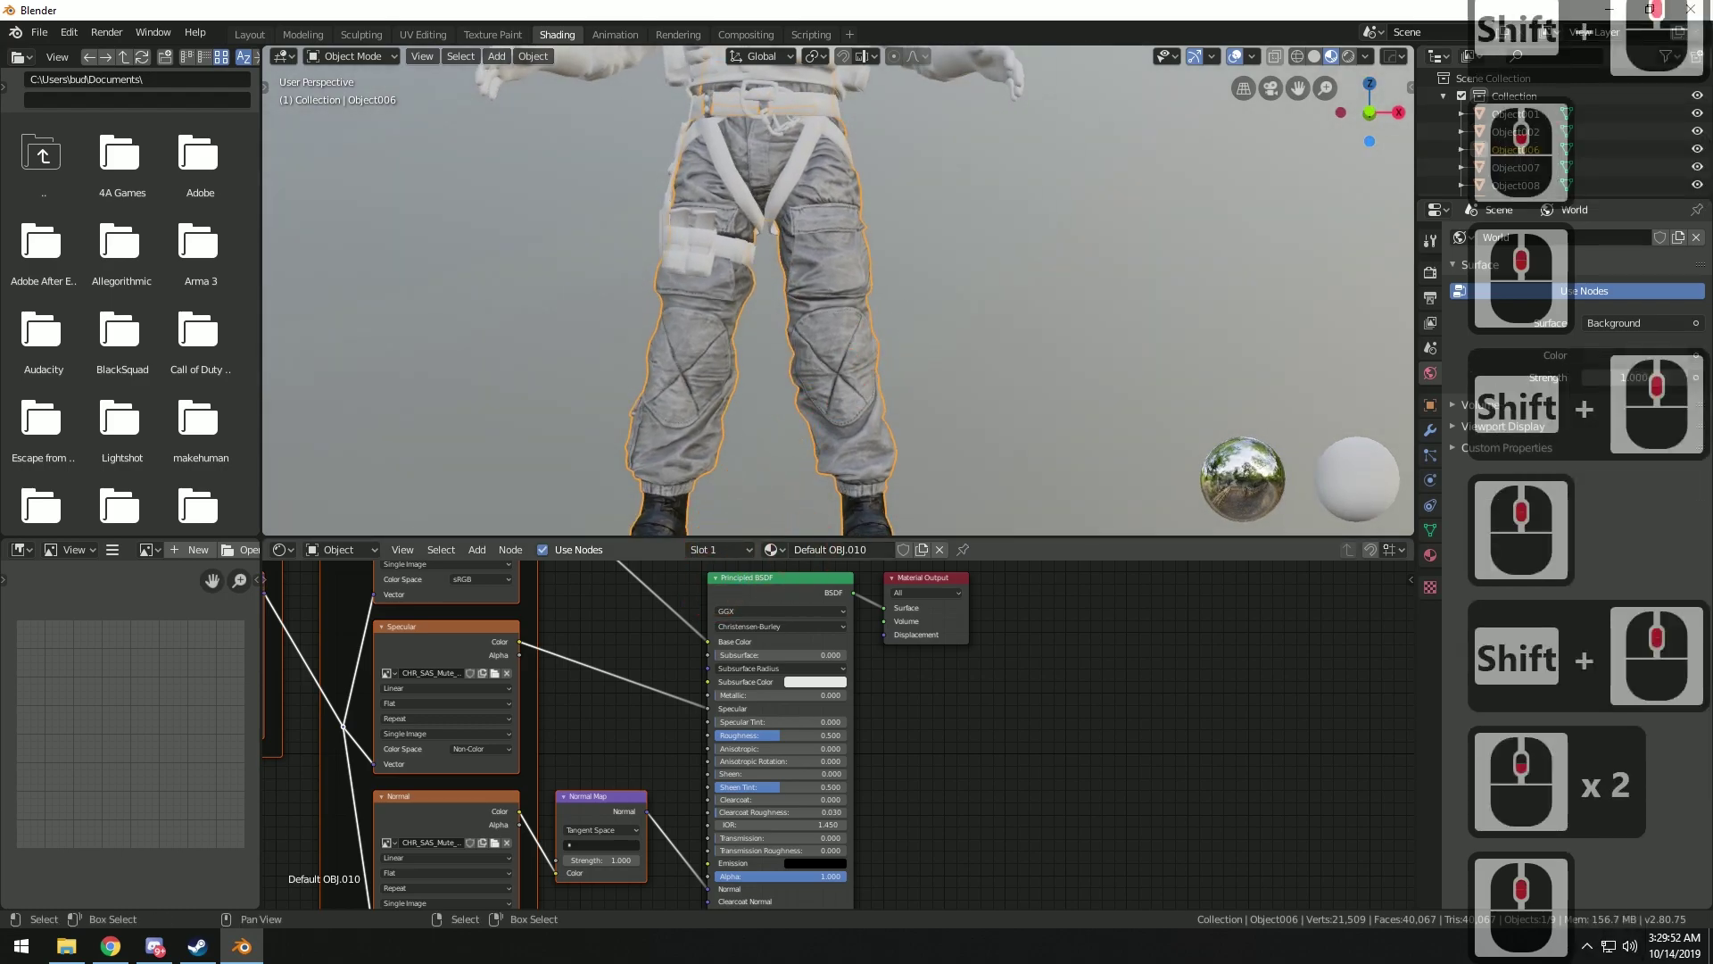
{"action": "type", "text": "pants"}
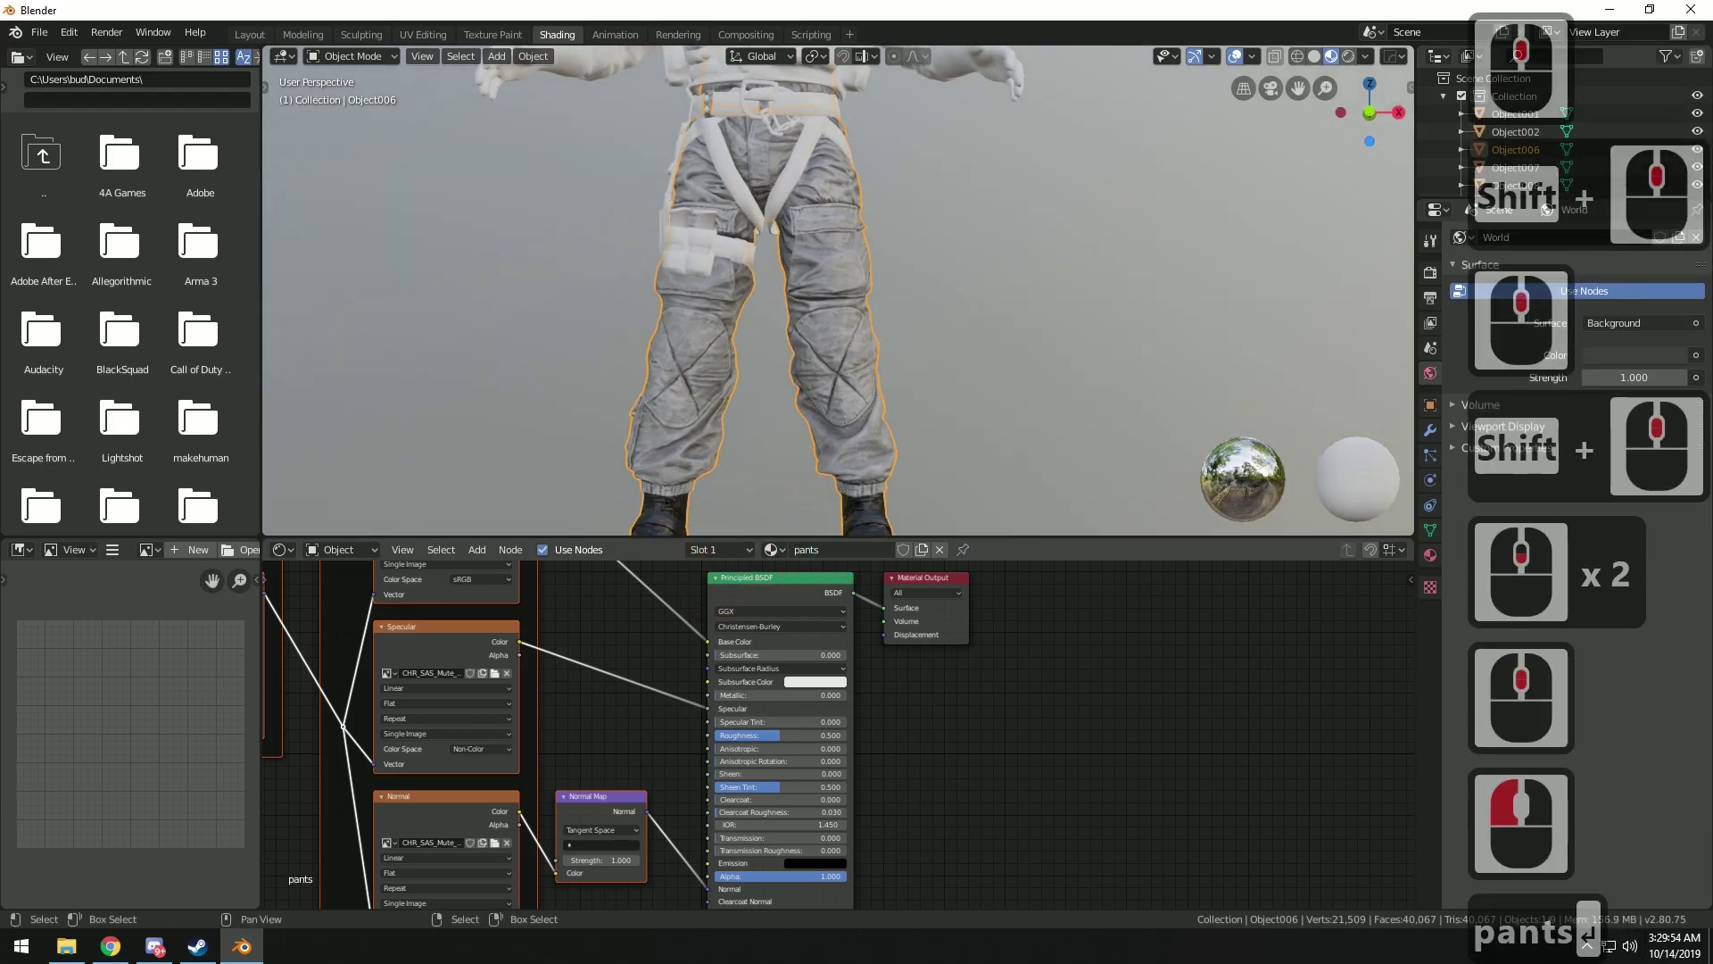
{"action": "key", "text": "Return"}
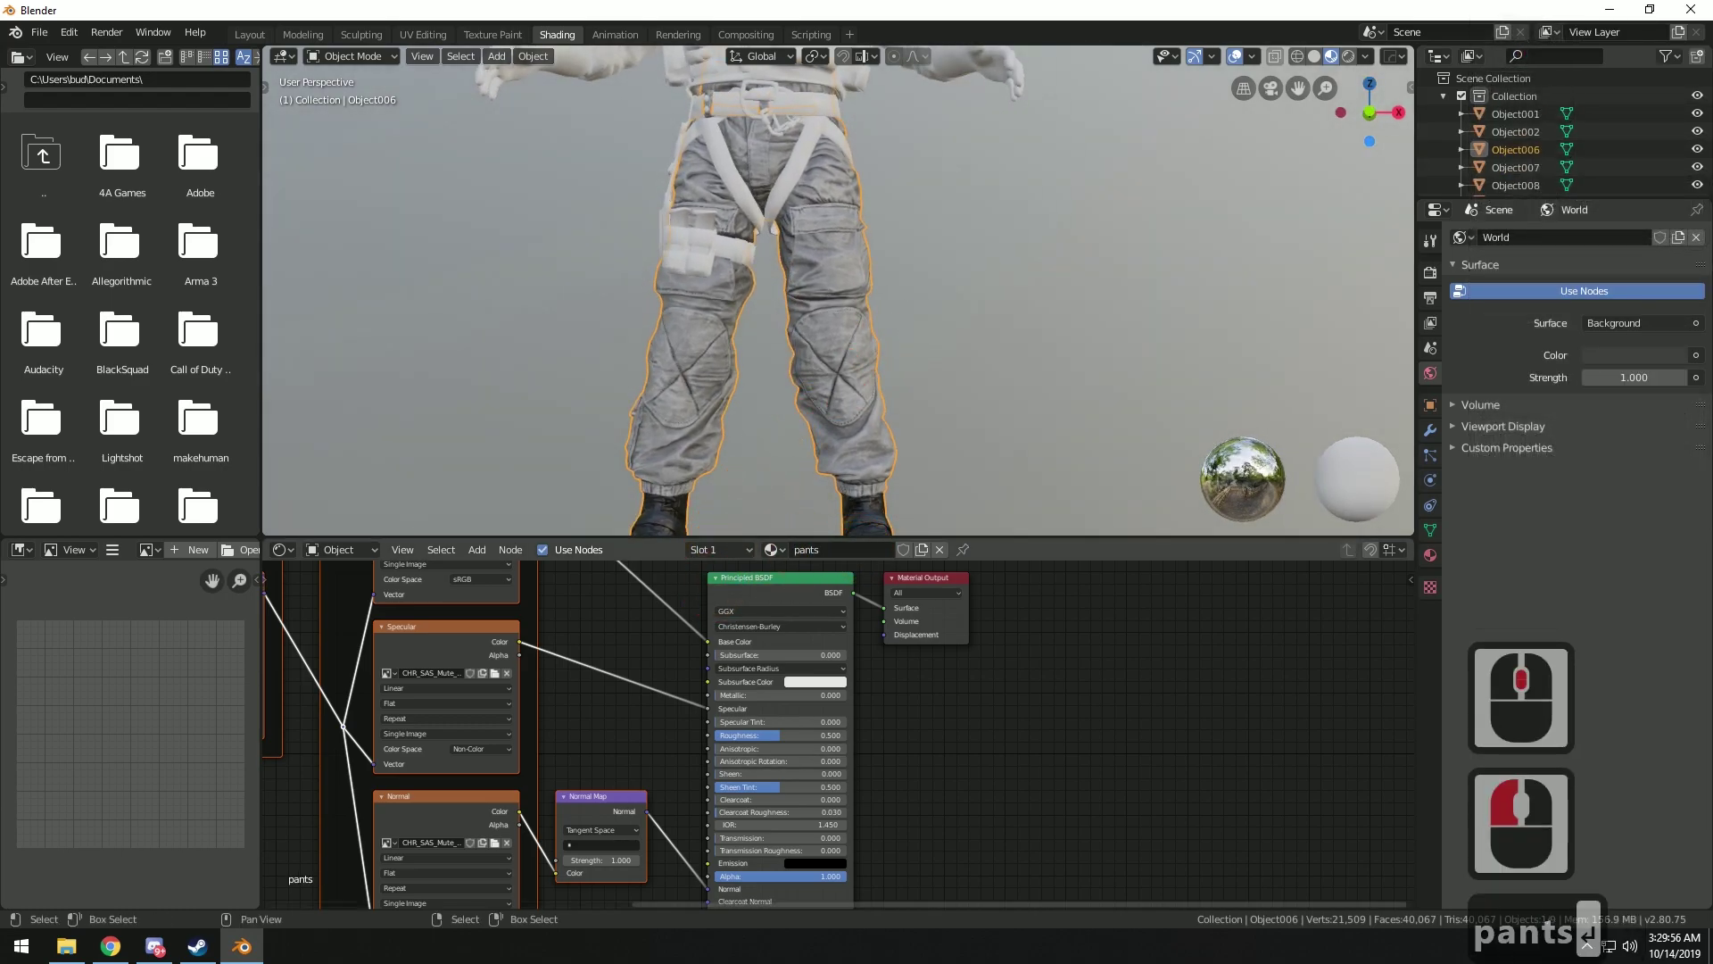
Test the pants material's Principled BSDF roughness at 0 and set it to 0.586
{"action": "left_click_drag", "start_coordinate": [594, 795], "coordinate": [592, 796]}
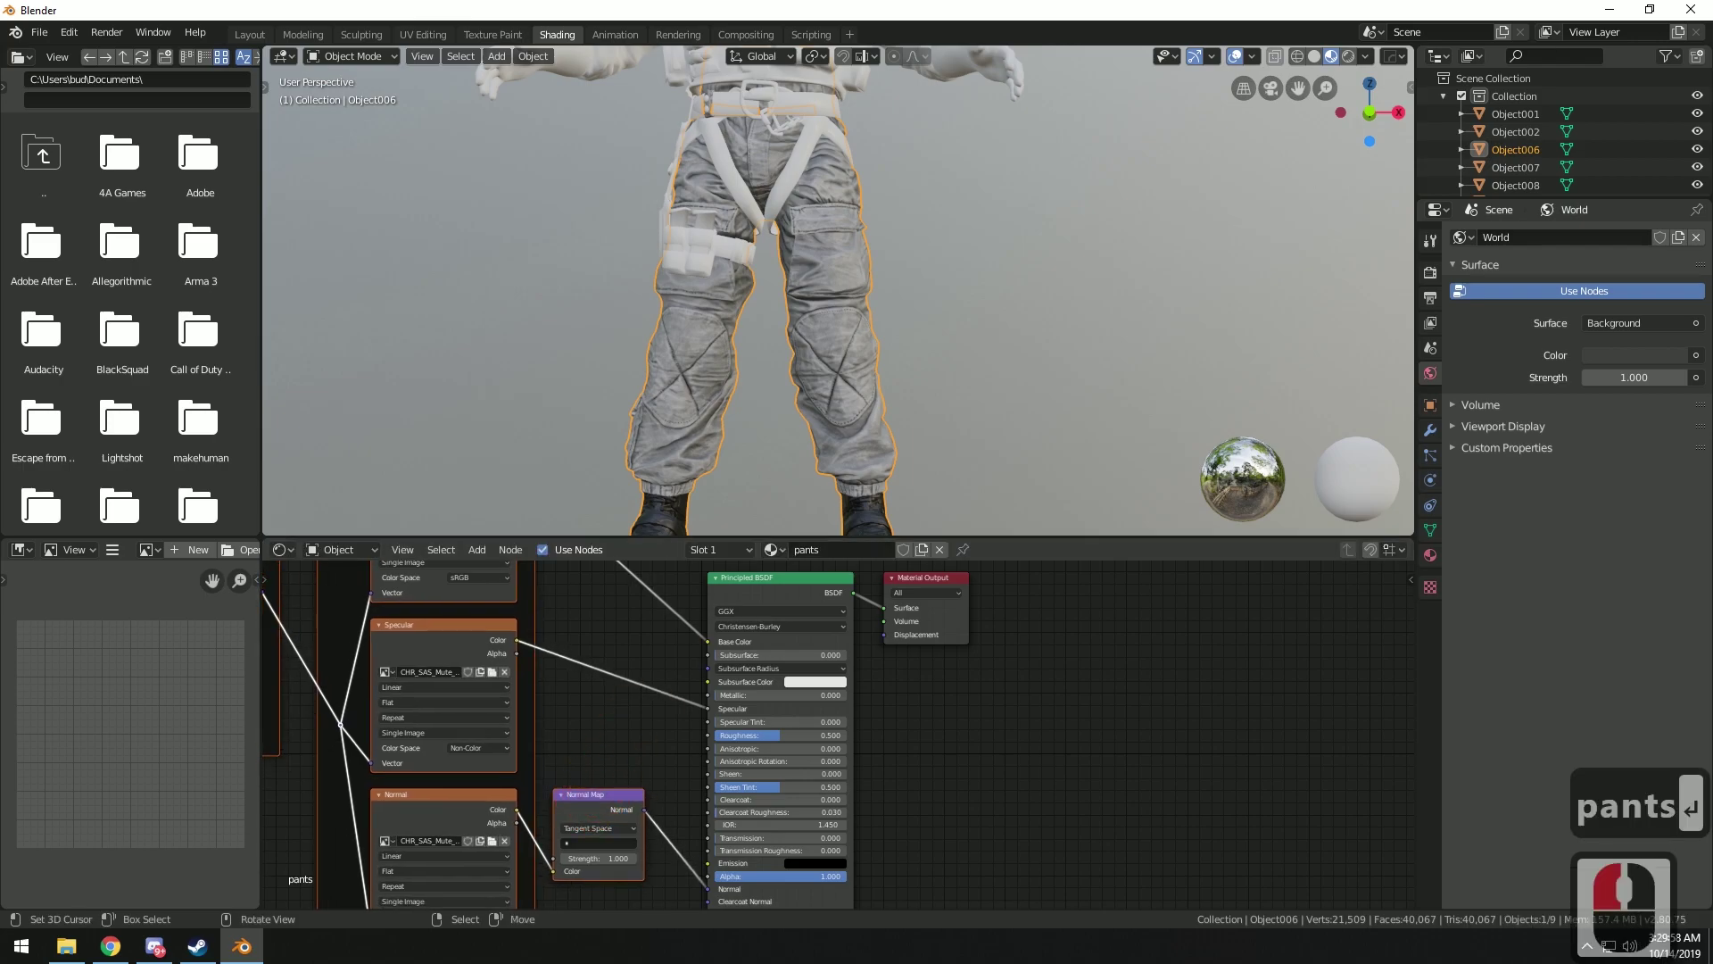
{"action": "scroll", "coordinate": [838, 734], "scroll_direction": "up", "scroll_amount": 3}
{"action": "scroll", "coordinate": [838, 290], "scroll_direction": "up", "scroll_amount": 3}
{"action": "scroll", "coordinate": [803, 313], "scroll_direction": "up", "scroll_amount": 2}
{"action": "scroll", "coordinate": [848, 734], "scroll_direction": "down", "scroll_amount": 1}
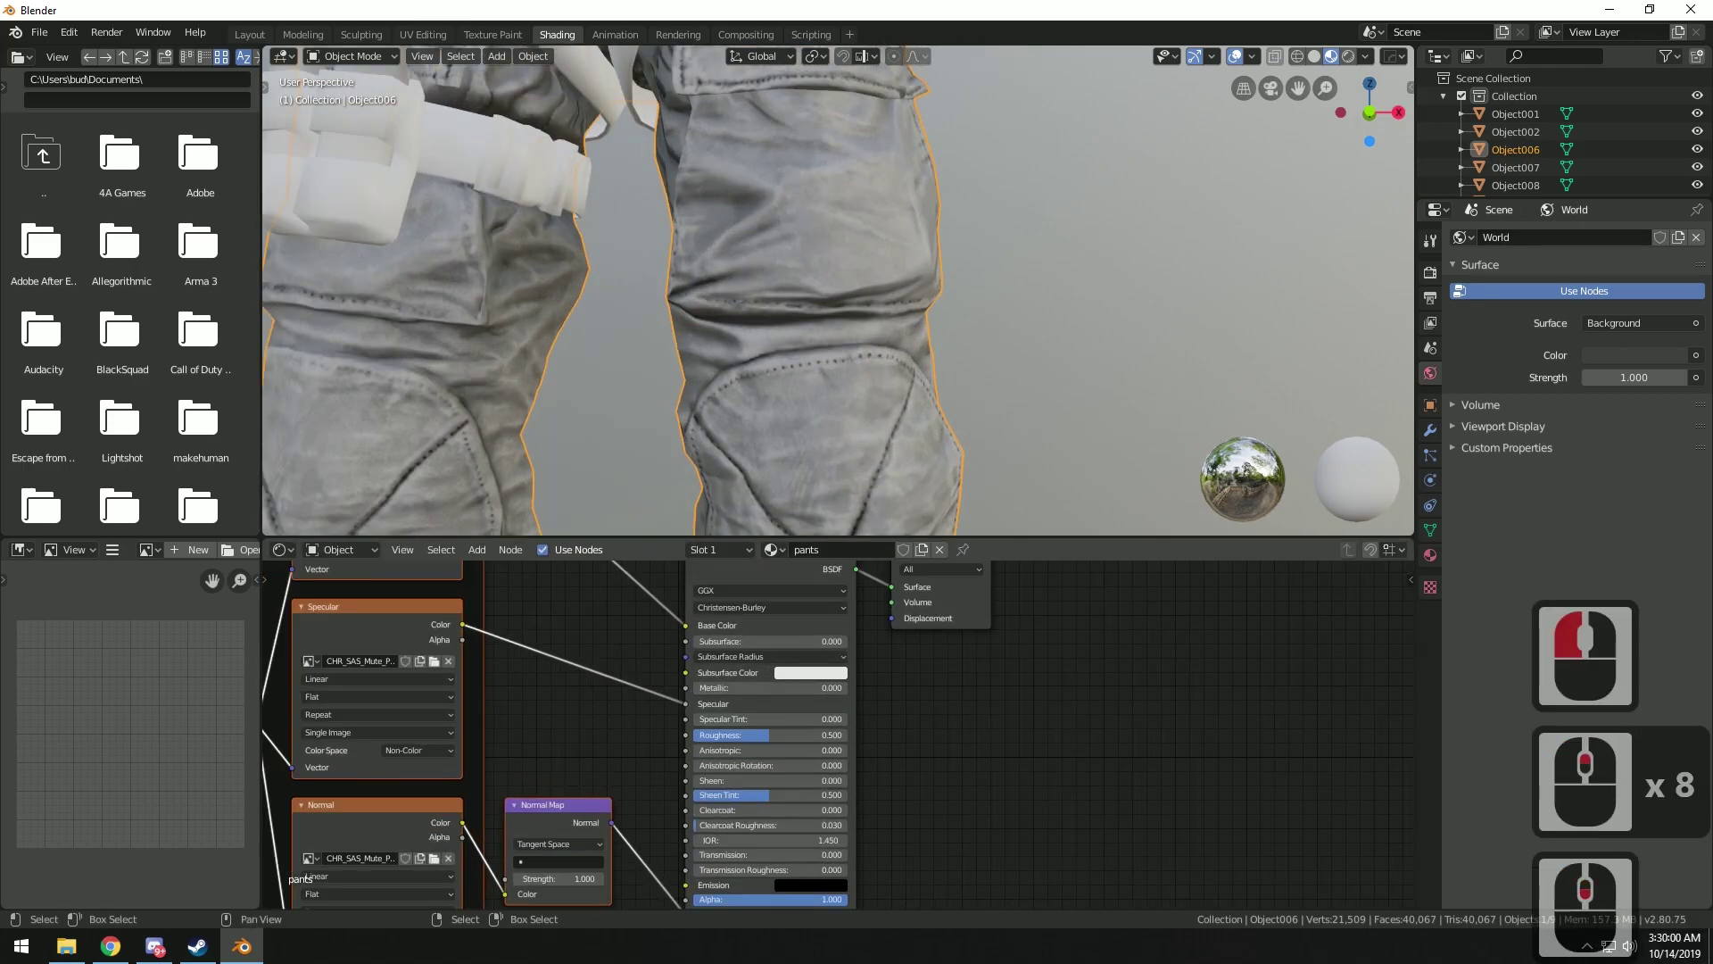
{"action": "mouse_move", "coordinate": [768, 734]}
{"action": "left_mouse_down"}
{"action": "mouse_move", "coordinate": [854, 734]}
{"action": "mouse_move", "coordinate": [693, 733]}
{"action": "left_mouse_up"}
{"action": "middle_click_drag", "start_coordinate": [691, 426], "coordinate": [804, 406]}
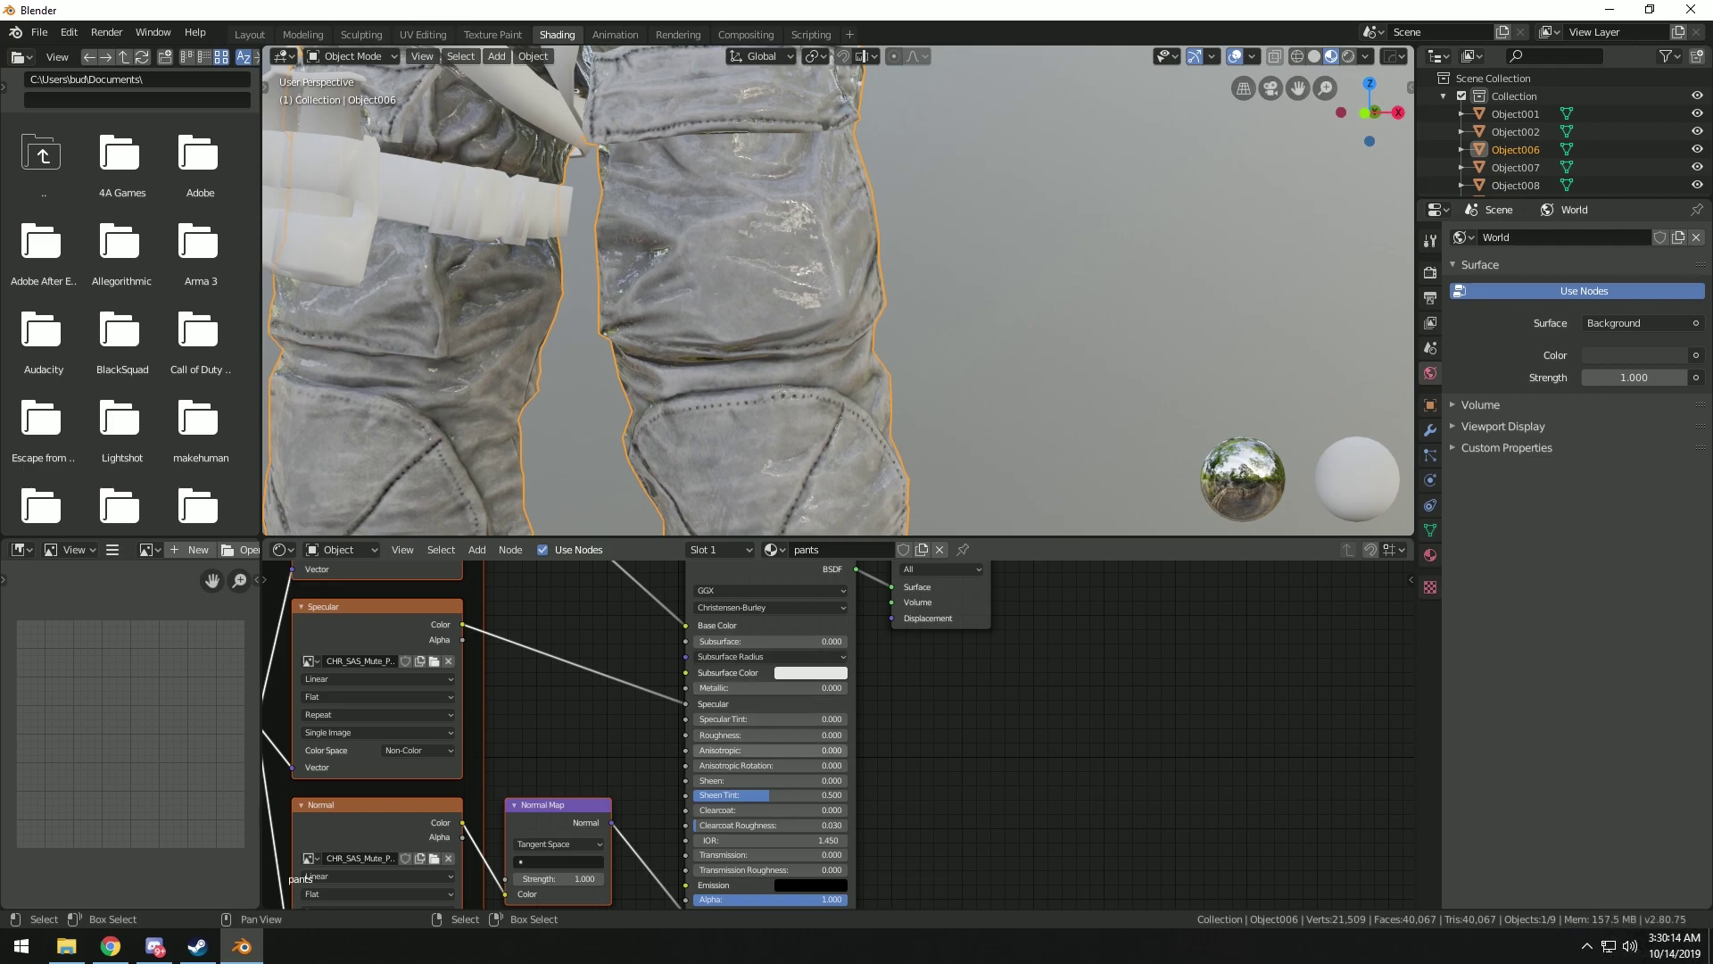
{"action": "left_click_drag", "start_coordinate": [723, 735], "coordinate": [785, 734]}
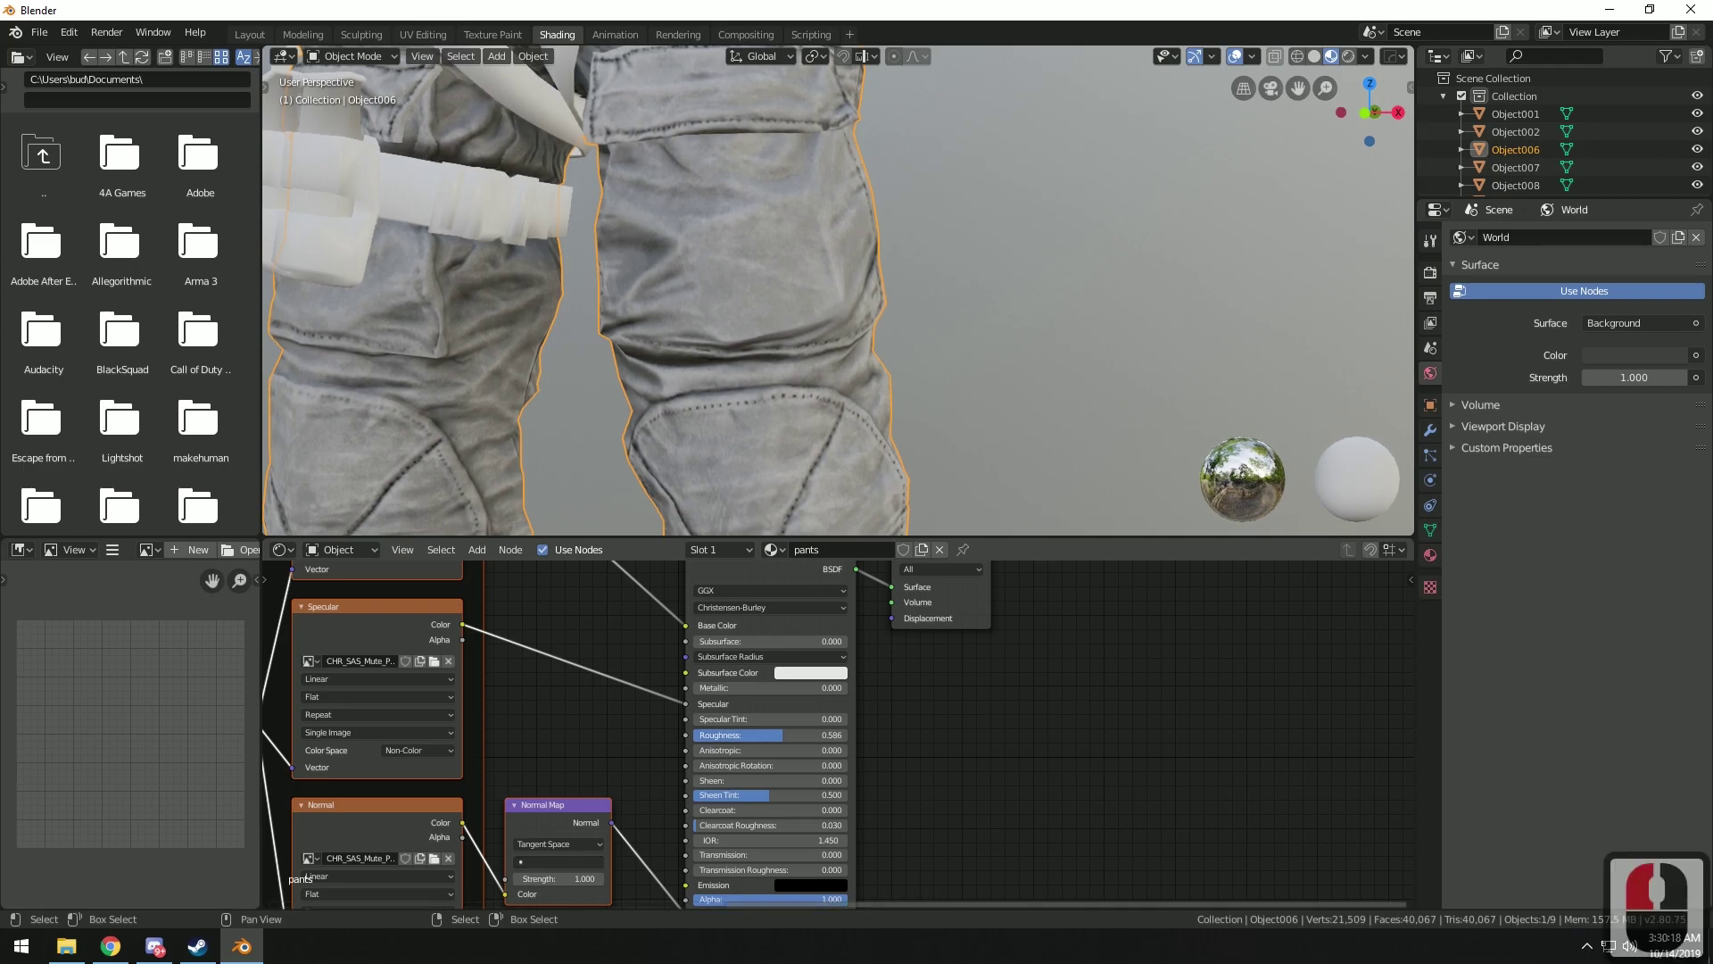
Compare the pants with the Normal Map strength at 4.200 and at 0.000, and open the strength value for editing
{"action": "left_click_drag", "start_coordinate": [564, 878], "coordinate": [616, 878]}
{"action": "left_click_drag", "start_coordinate": [561, 879], "coordinate": [308, 879]}
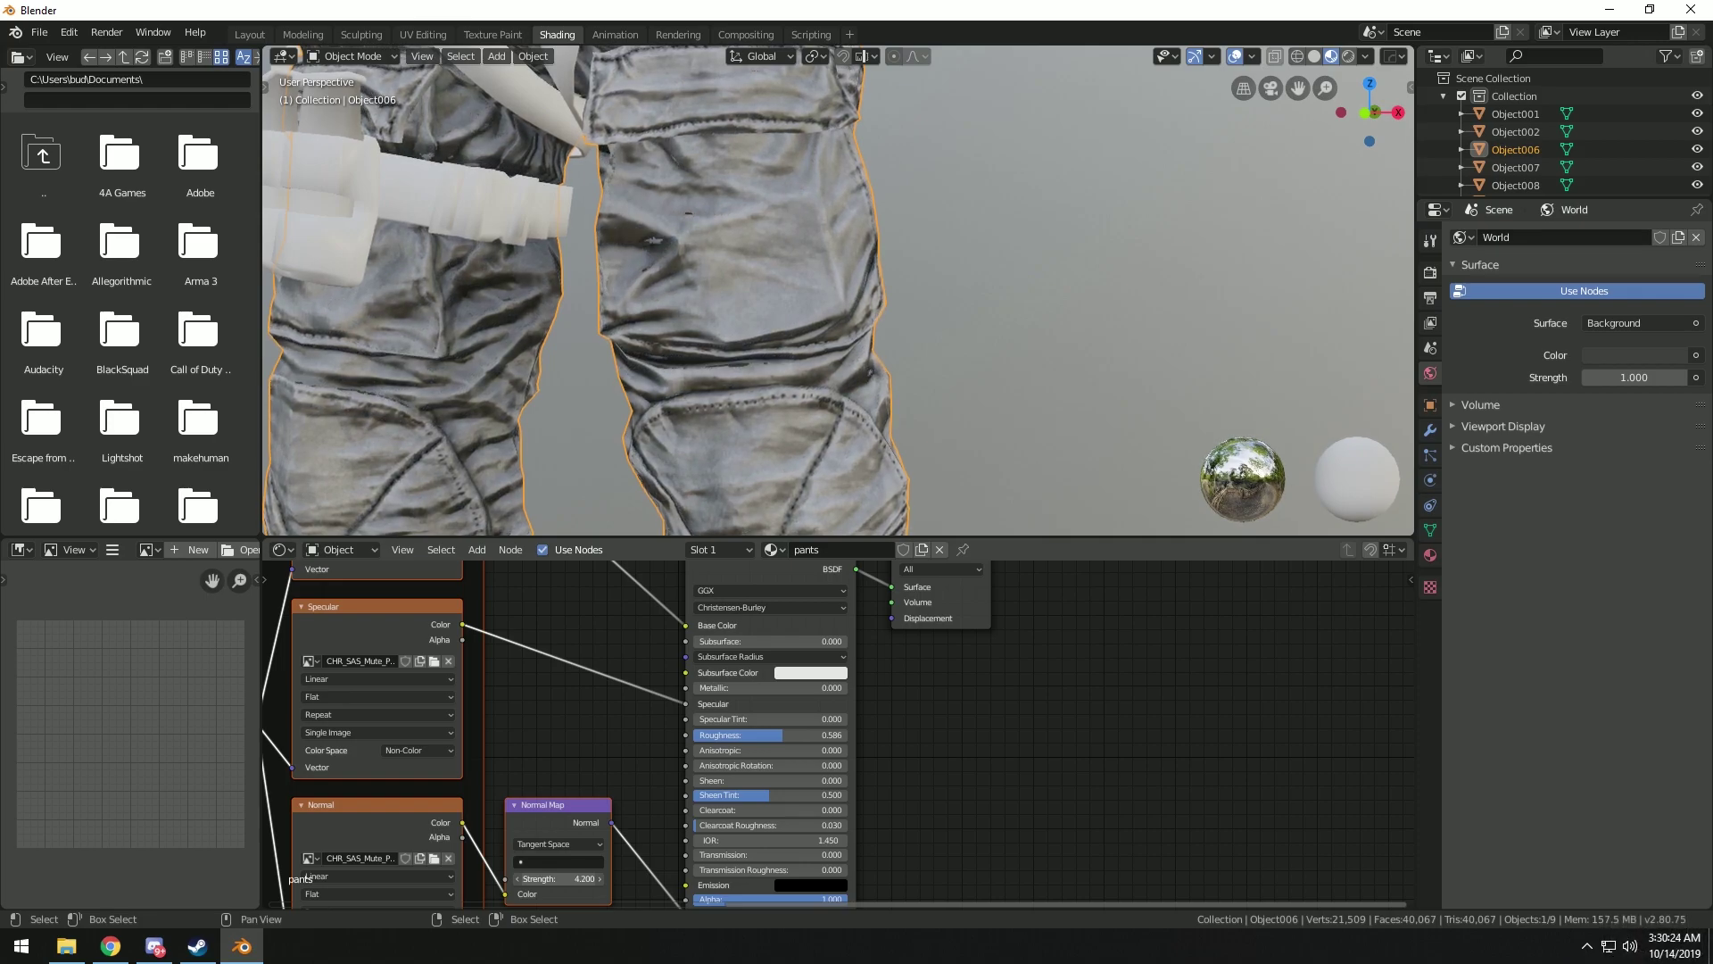
{"action": "left_click_drag", "start_coordinate": [506, 878], "coordinate": [473, 879]}
{"action": "middle_click_drag", "start_coordinate": [749, 375], "coordinate": [447, 508]}
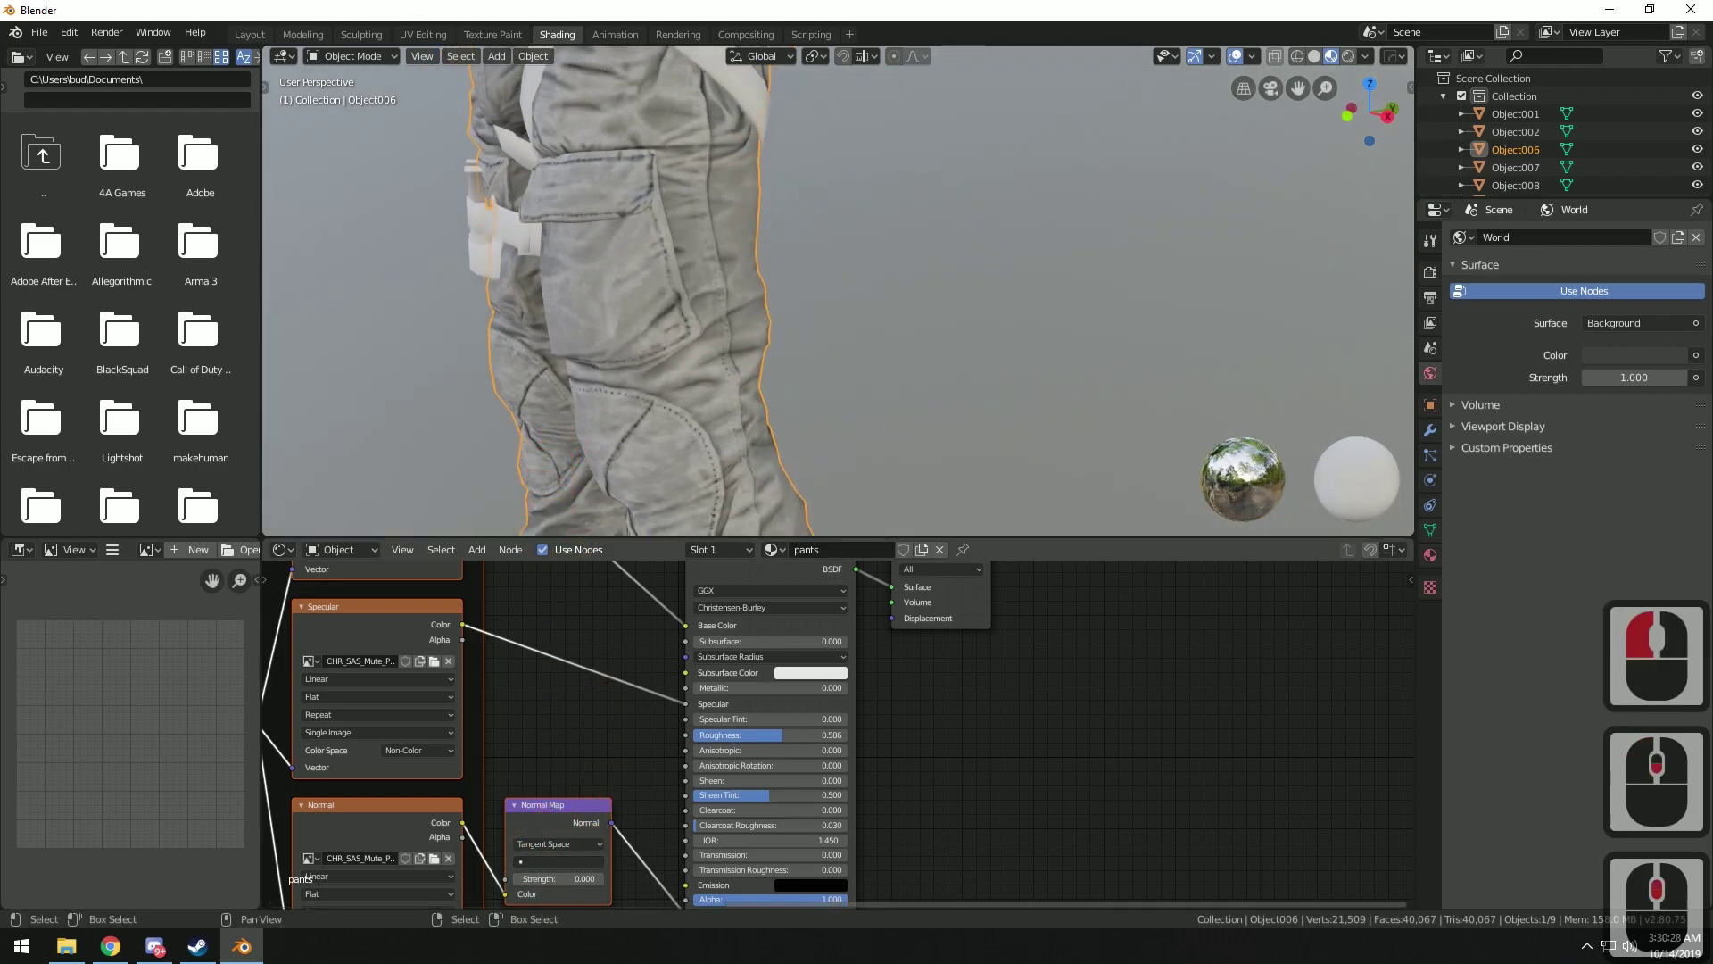
{"action": "left_click", "coordinate": [529, 860]}
{"action": "left_click", "coordinate": [527, 879]}
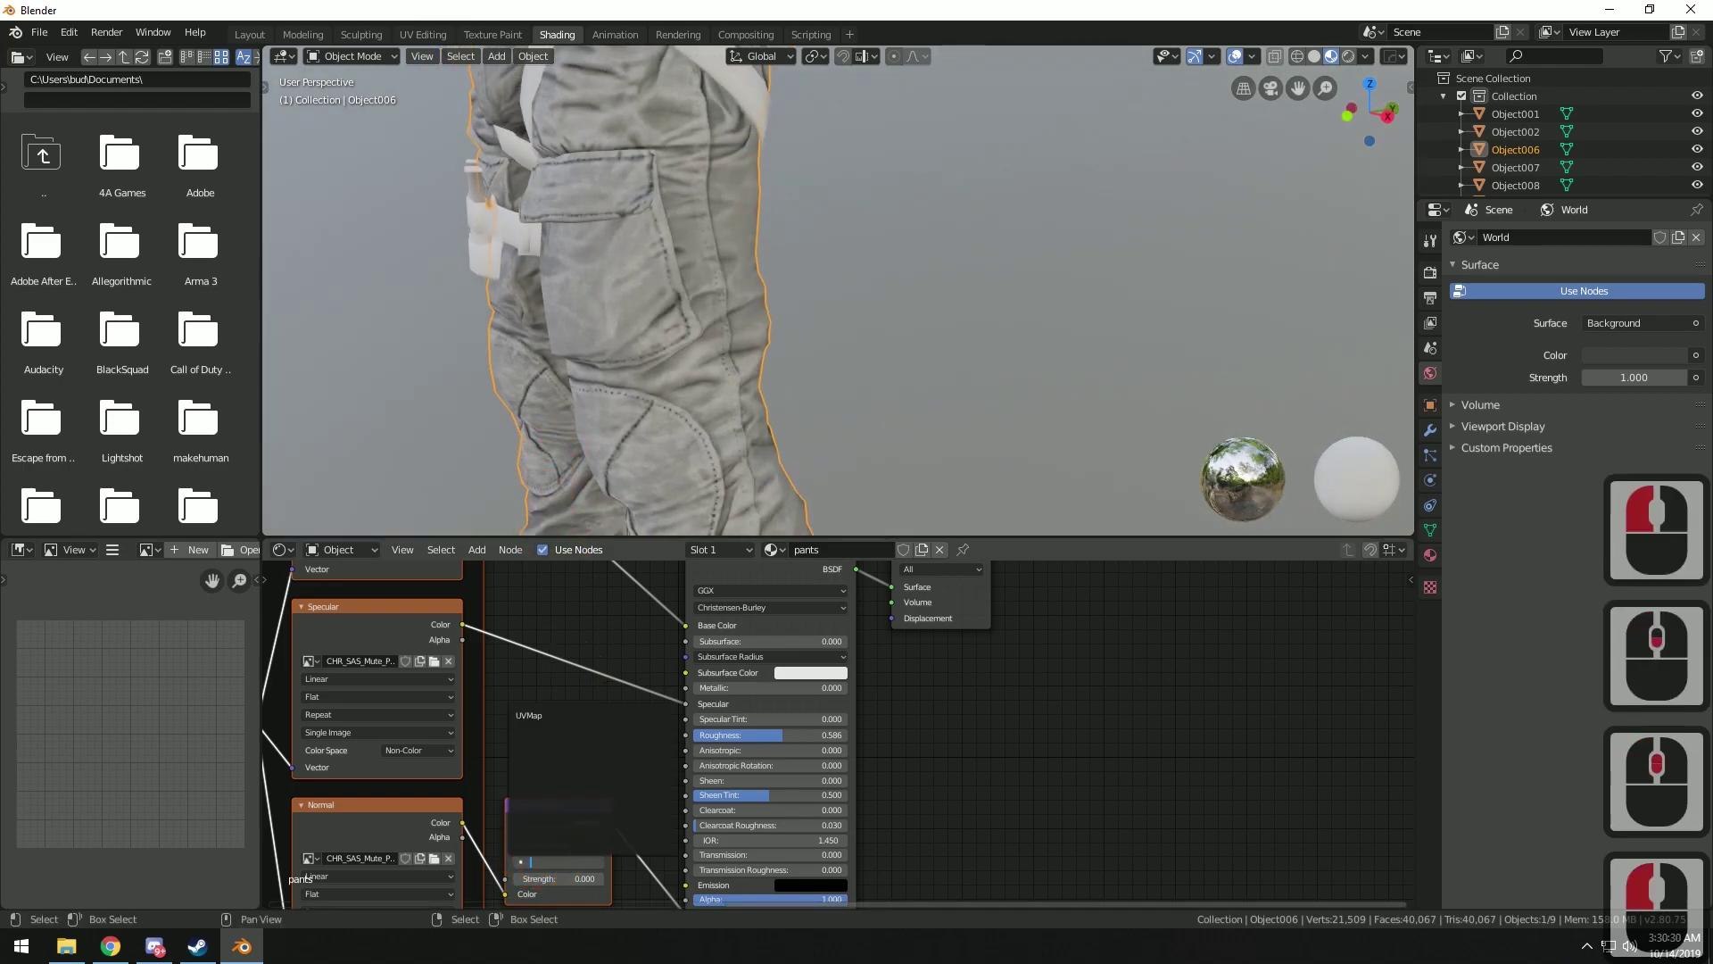